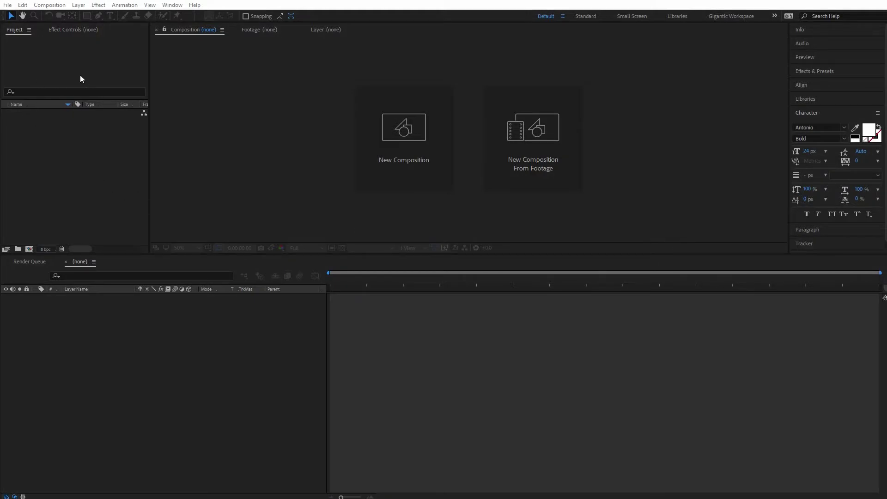
Import Meditation Man.ai into the project with Import Kind set to Composition.
right_click(54, 147)
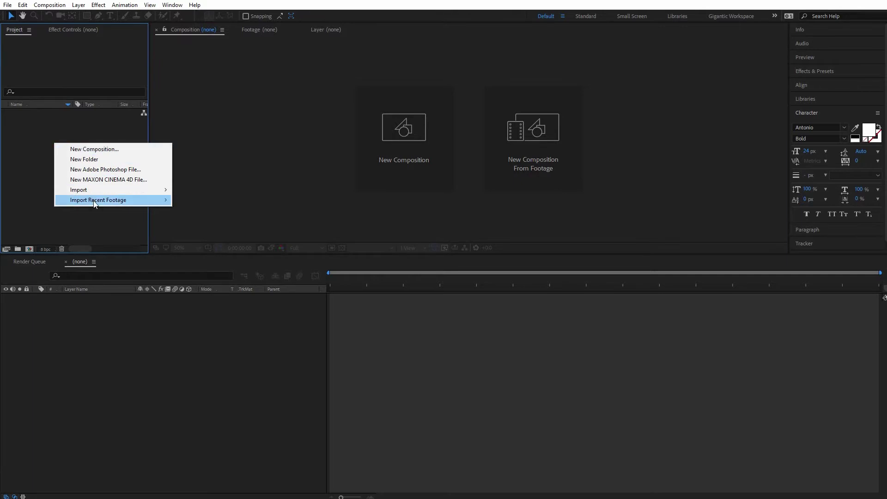
mouse_move(93, 191)
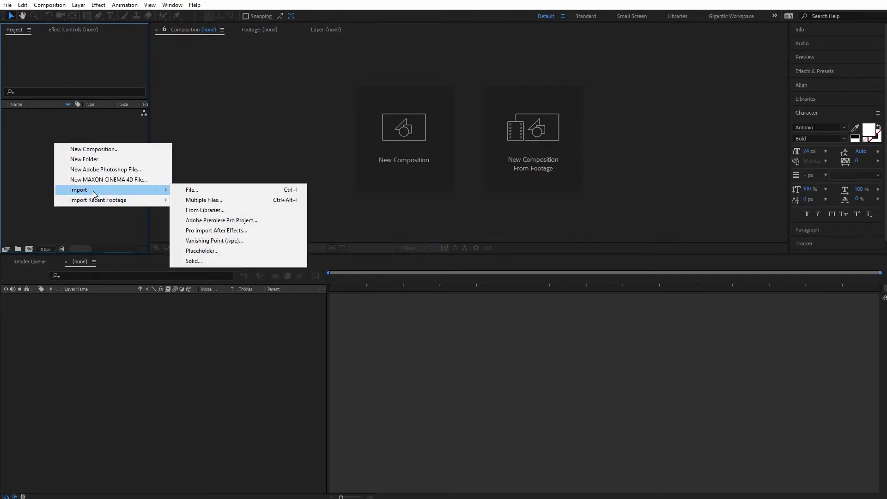
click(216, 192)
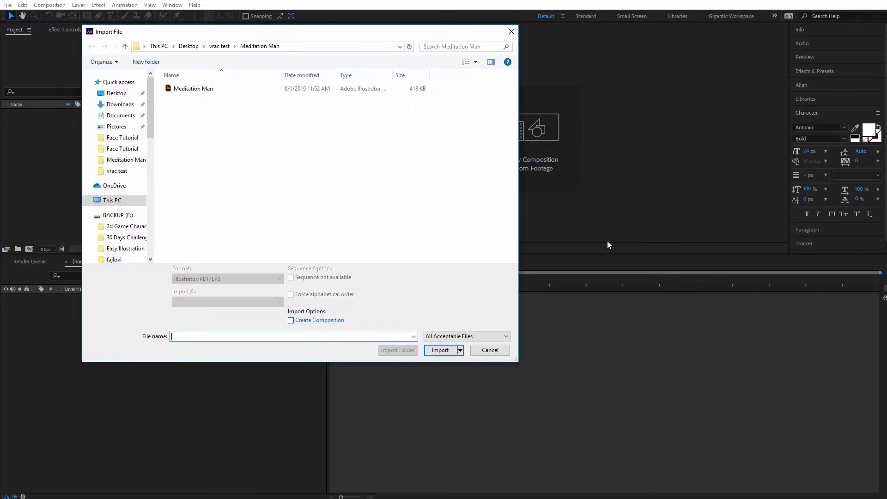
click(194, 91)
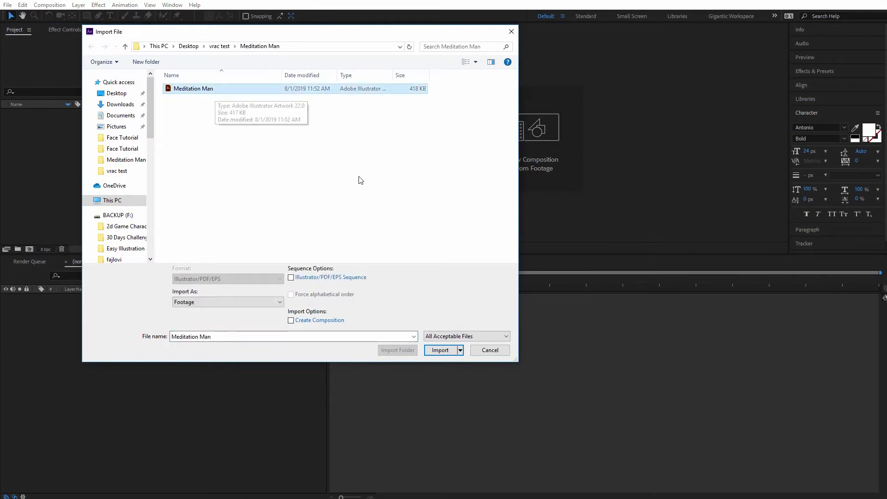
click(439, 349)
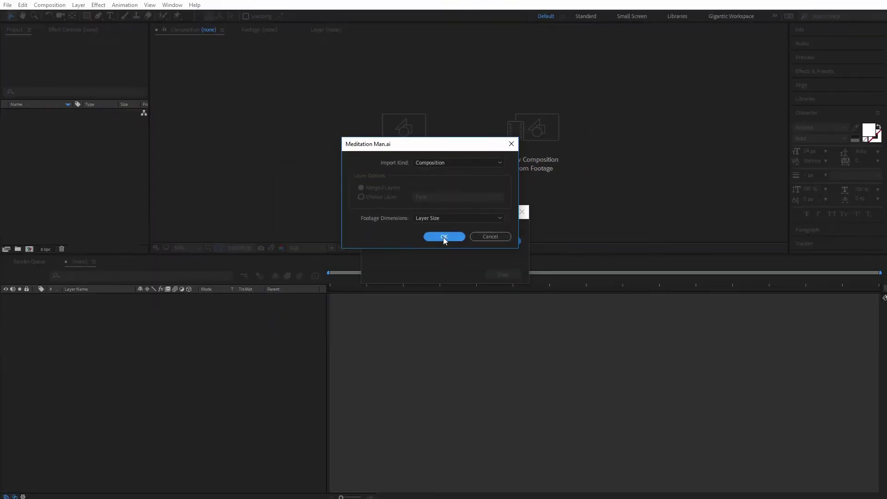
click(443, 238)
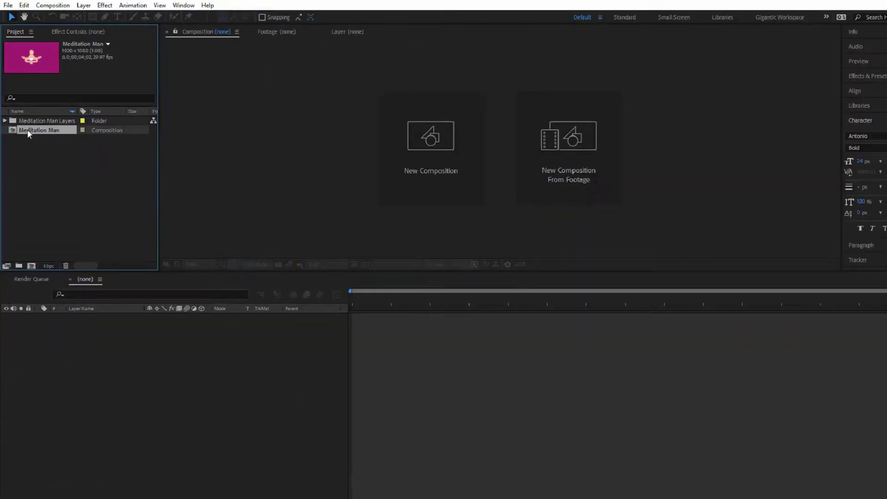
Open the Meditation Man comp and create shapes from all layers, Face through BG.
double_click(28, 131)
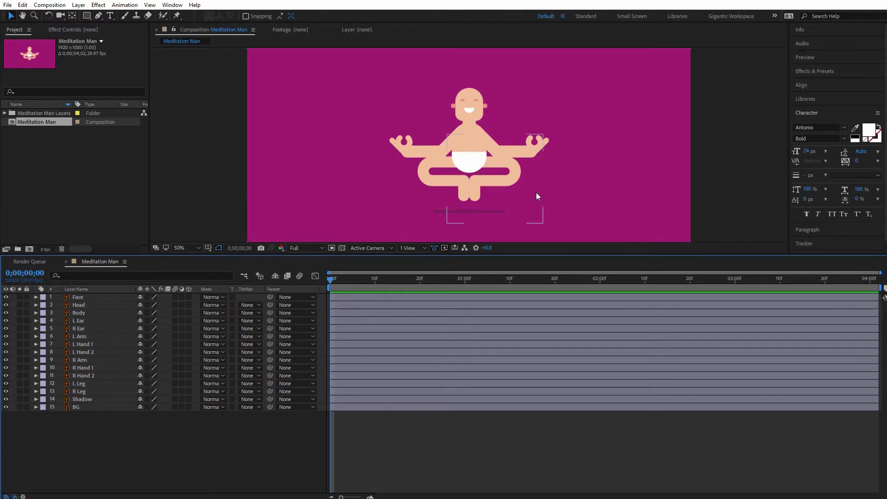
click(76, 298)
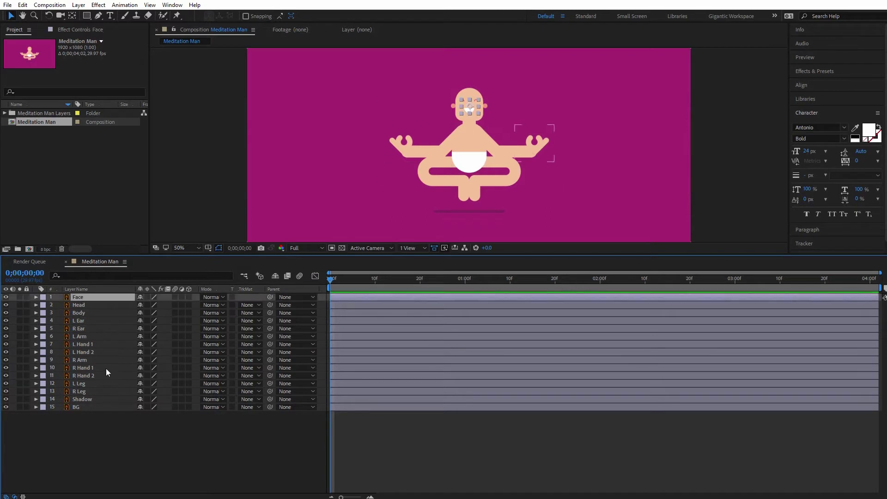
shift+click(82, 407)
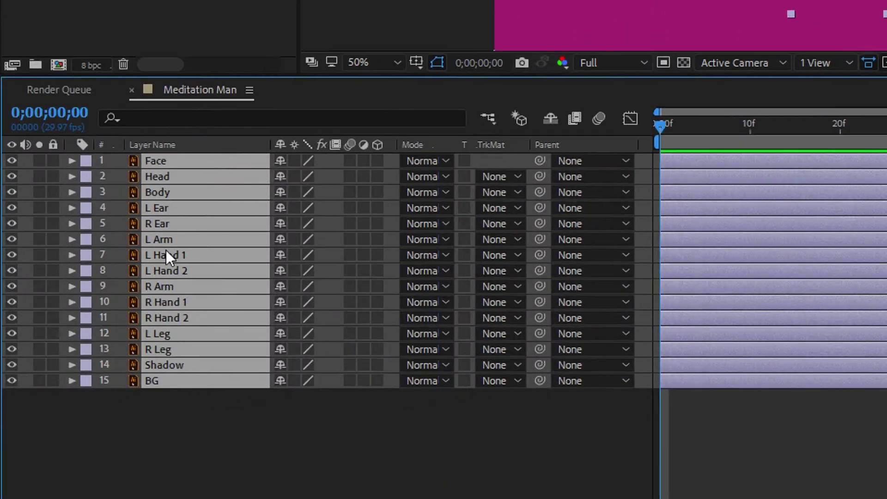
right_click(83, 344)
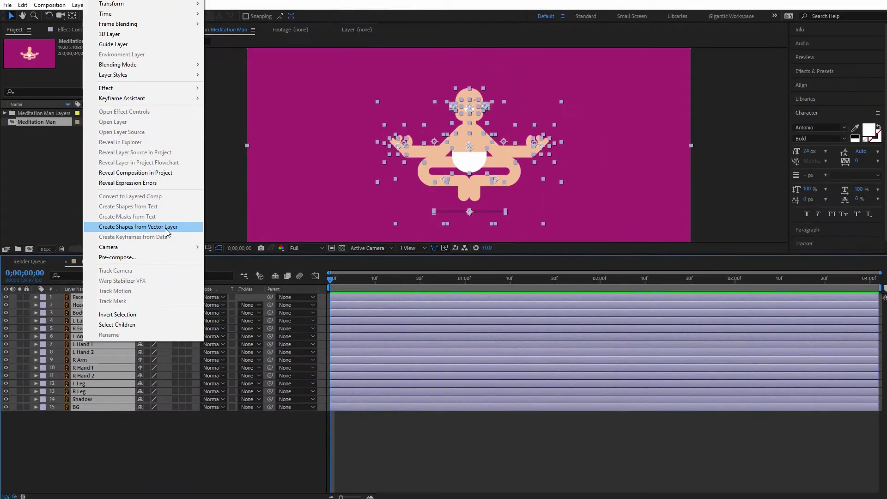
click(331, 125)
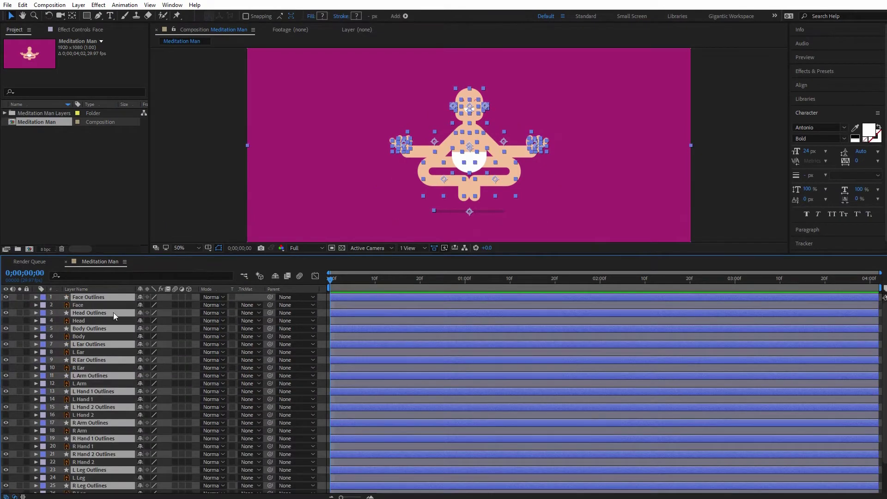
Move the new Outlines layers to the top and delete the original Illustrator layers.
drag(89, 312, 90, 303)
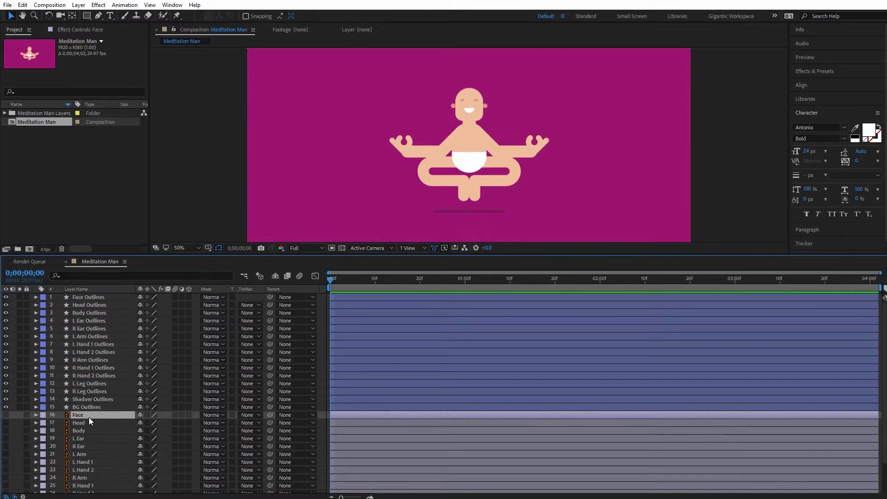
scroll(82, 398, down, 1)
scroll(82, 397, down, 1)
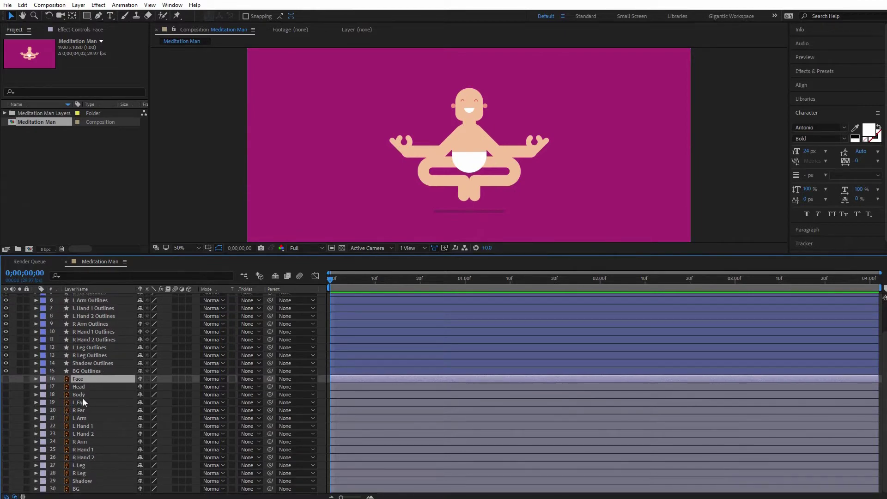
shift+click(86, 485)
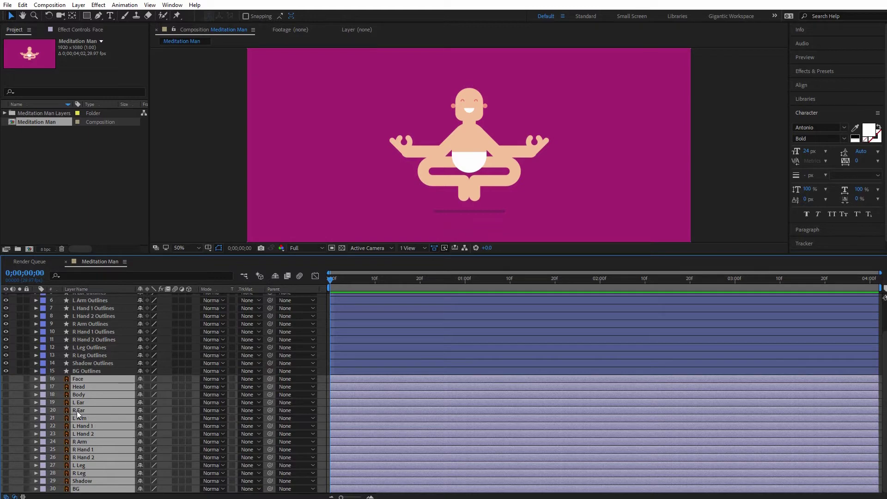
key(Delete)
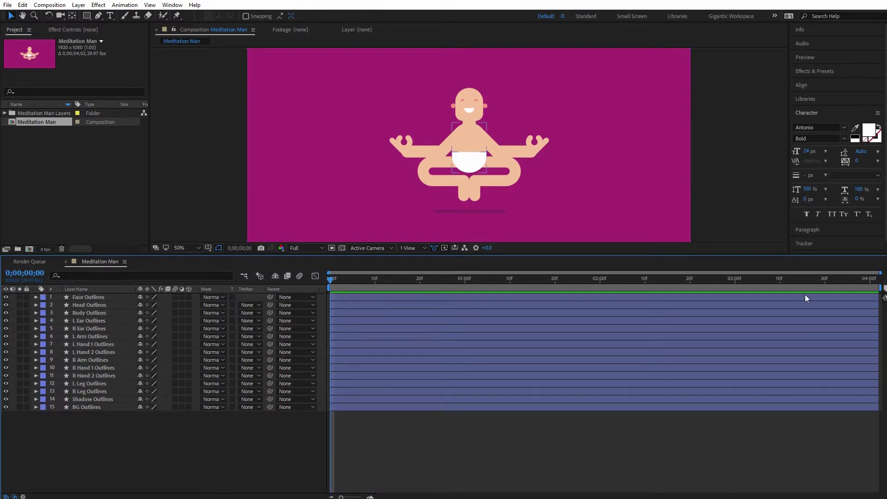
Set the comp duration to 0;00;04;01 in Composition Settings and pull the work-area end in.
click(60, 7)
click(65, 30)
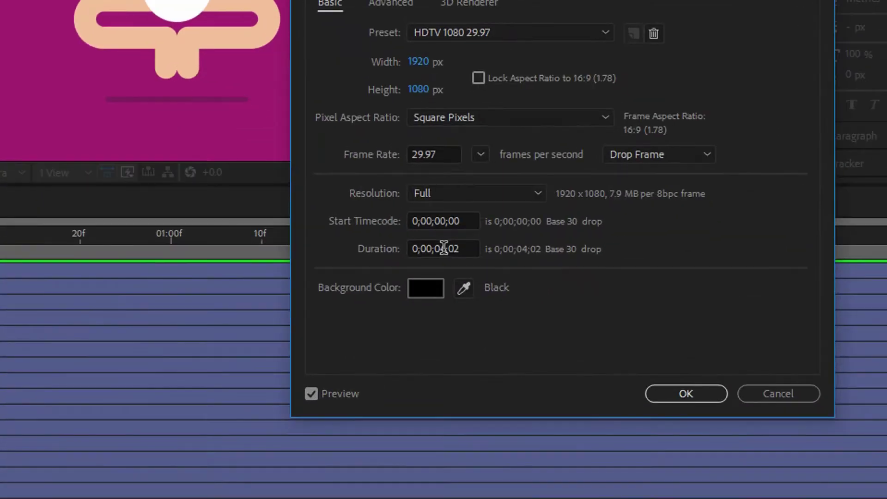
click(605, 286)
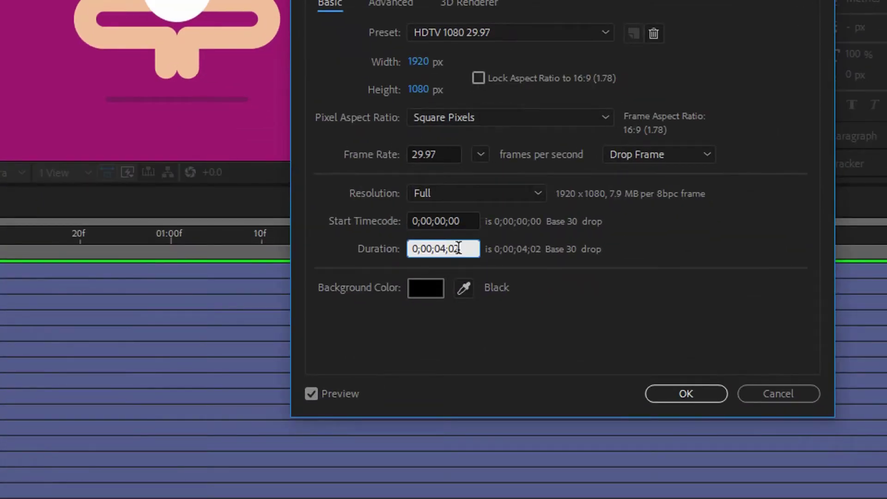
key(BackSpace)
text(1)
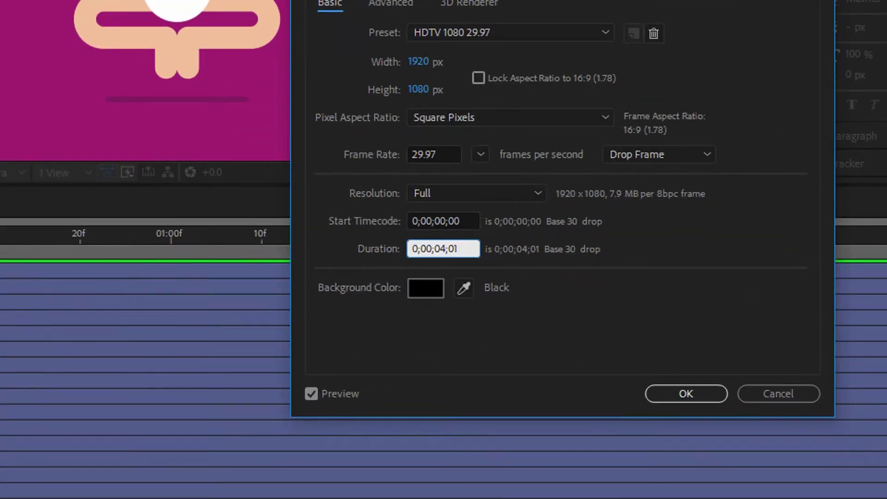
click(681, 394)
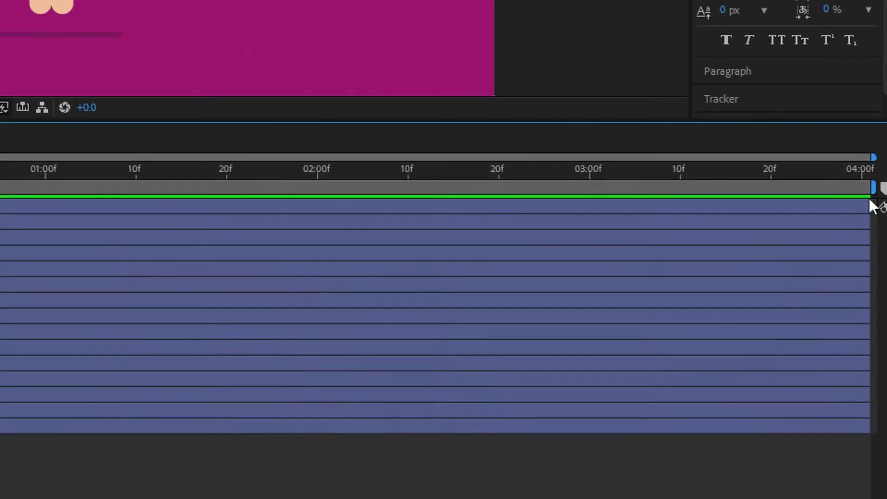
drag(879, 288, 875, 288)
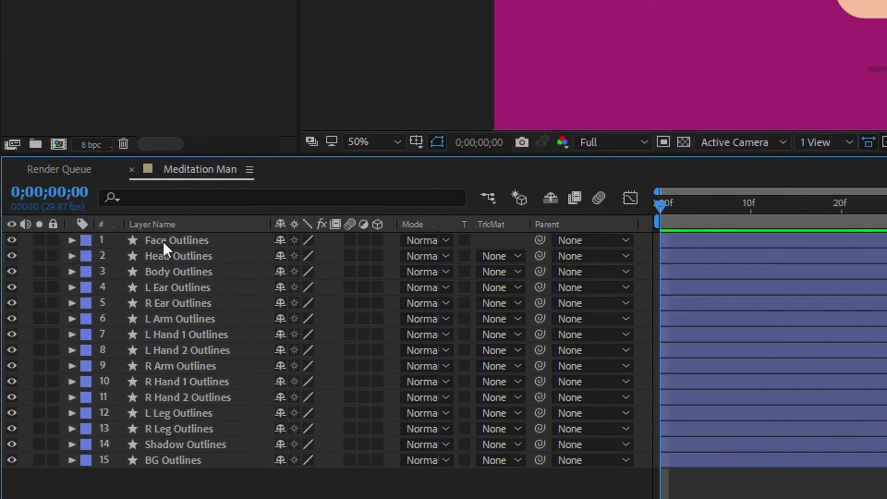
Rename the Face Outlines layer to Face.
click(83, 298)
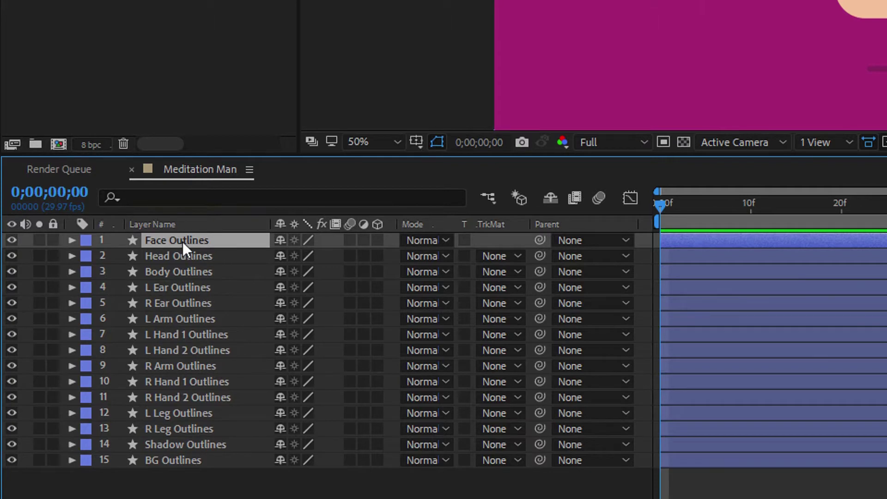
right_click(184, 242)
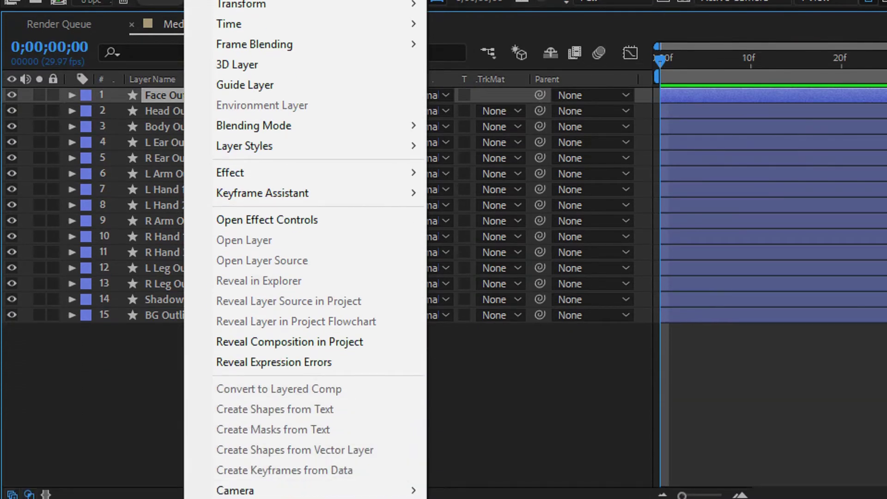
key(Escape)
key(Return)
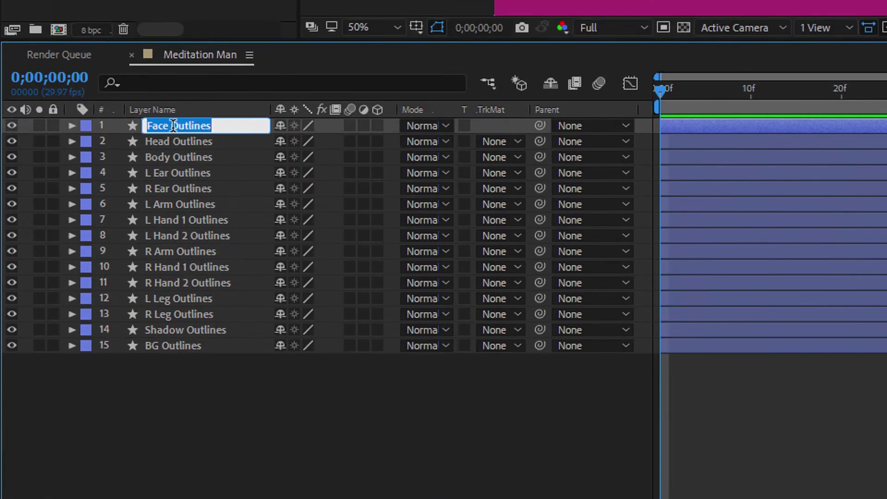
drag(173, 126, 225, 125)
key(BackSpace)
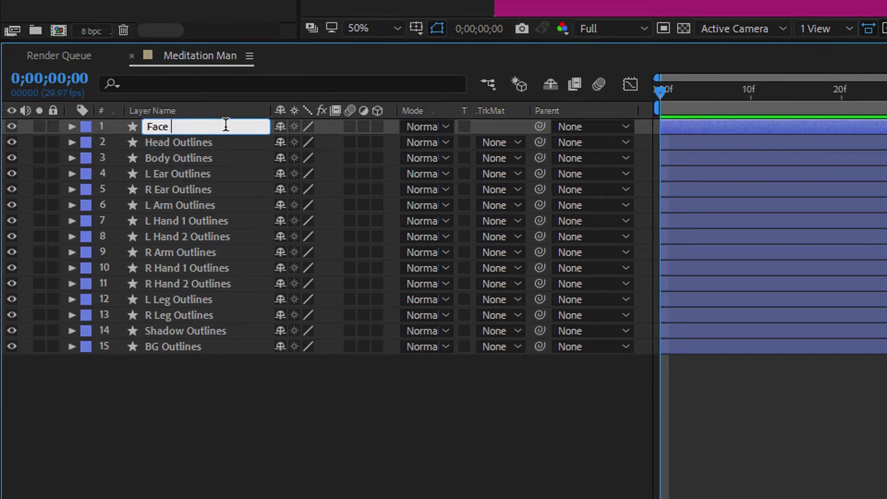
key(BackSpace)
key(Return)
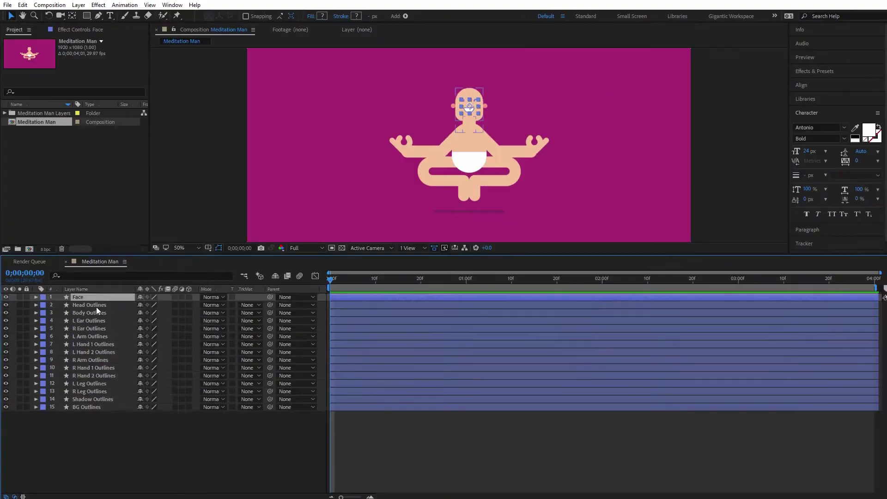
Strip ' Outlines' from the remaining layer names, Head and Body through Shadow and BG.
click(97, 305)
key(Return)
key(BackSpace)
key(BackSpace)
key(BackSpace)
key(BackSpace)
key(BackSpace)
key(BackSpace)
key(BackSpace)
key(BackSpace)
key(BackSpace)
key(Return)
key(ctrl+Down)
key(Return)
key(BackSpace)
key(BackSpace)
key(BackSpace)
key(BackSpace)
key(BackSpace)
key(BackSpace)
key(BackSpace)
key(BackSpace)
key(BackSpace)
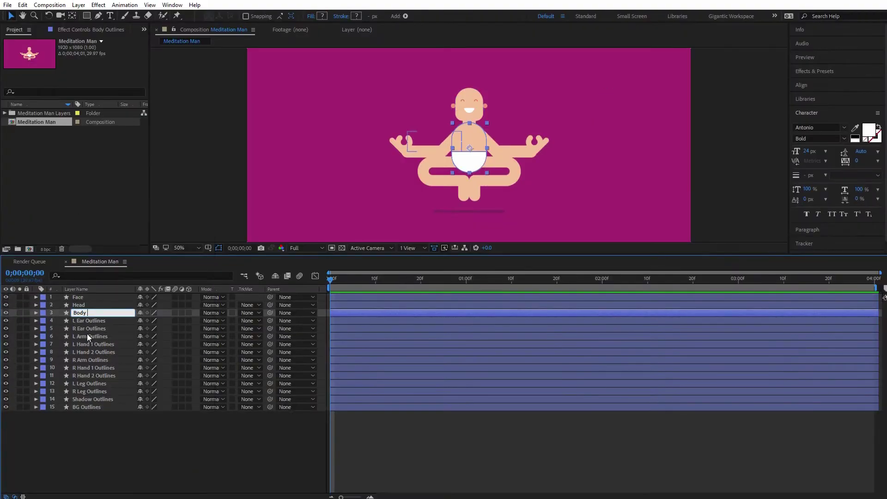
key(Return)
key(ctrl+Down)
key(Return)
key(BackSpace)
key(BackSpace)
key(BackSpace)
key(BackSpace)
key(BackSpace)
key(BackSpace)
key(BackSpace)
key(BackSpace)
key(BackSpace)
key(Return)
key(ctrl+Down)
key(Return)
key(BackSpace)
key(BackSpace)
key(BackSpace)
key(BackSpace)
key(BackSpace)
key(BackSpace)
key(BackSpace)
key(BackSpace)
key(BackSpace)
key(Return)
key(ctrl+Down)
key(Return)
key(BackSpace)
key(BackSpace)
key(BackSpace)
key(BackSpace)
key(BackSpace)
key(BackSpace)
key(BackSpace)
key(BackSpace)
key(BackSpace)
key(Return)
key(ctrl+Down)
key(Return)
key(BackSpace)
key(BackSpace)
key(BackSpace)
key(BackSpace)
key(BackSpace)
key(BackSpace)
key(BackSpace)
key(BackSpace)
key(BackSpace)
key(Return)
key(ctrl+Down)
key(Return)
key(BackSpace)
key(BackSpace)
key(BackSpace)
key(BackSpace)
key(BackSpace)
key(BackSpace)
key(BackSpace)
key(BackSpace)
key(BackSpace)
key(Return)
key(ctrl+Down)
key(Return)
key(BackSpace)
key(BackSpace)
key(BackSpace)
key(BackSpace)
key(BackSpace)
key(BackSpace)
key(BackSpace)
key(BackSpace)
key(BackSpace)
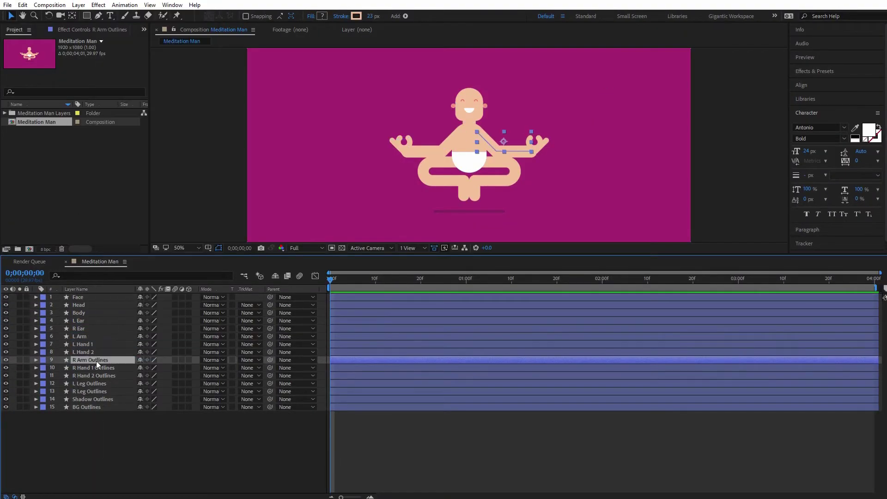
key(Return)
key(ctrl+Down)
key(Return)
key(BackSpace)
key(BackSpace)
key(BackSpace)
key(BackSpace)
key(BackSpace)
key(BackSpace)
key(BackSpace)
key(BackSpace)
key(BackSpace)
key(Return)
key(ctrl+Down)
key(Return)
key(BackSpace)
key(BackSpace)
key(BackSpace)
key(BackSpace)
key(BackSpace)
key(BackSpace)
key(BackSpace)
key(BackSpace)
key(BackSpace)
key(Return)
key(ctrl+Down)
key(Return)
key(BackSpace)
key(BackSpace)
key(BackSpace)
key(BackSpace)
key(BackSpace)
key(BackSpace)
key(BackSpace)
key(BackSpace)
key(BackSpace)
key(Return)
key(ctrl+Down)
key(Return)
key(BackSpace)
key(BackSpace)
key(BackSpace)
key(BackSpace)
key(BackSpace)
key(BackSpace)
key(BackSpace)
key(BackSpace)
key(BackSpace)
key(Return)
key(ctrl+Down)
key(Return)
key(BackSpace)
key(BackSpace)
key(BackSpace)
key(BackSpace)
key(BackSpace)
key(BackSpace)
key(BackSpace)
key(BackSpace)
key(BackSpace)
key(Return)
key(ctrl+Down)
key(Return)
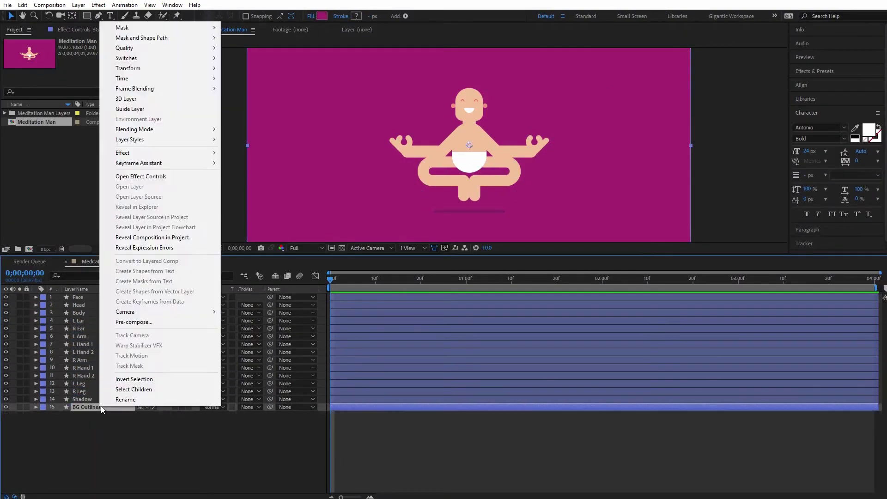
key(BackSpace)
key(BackSpace)
key(BackSpace)
key(BackSpace)
key(BackSpace)
key(BackSpace)
key(BackSpace)
key(BackSpace)
key(BackSpace)
click(114, 420)
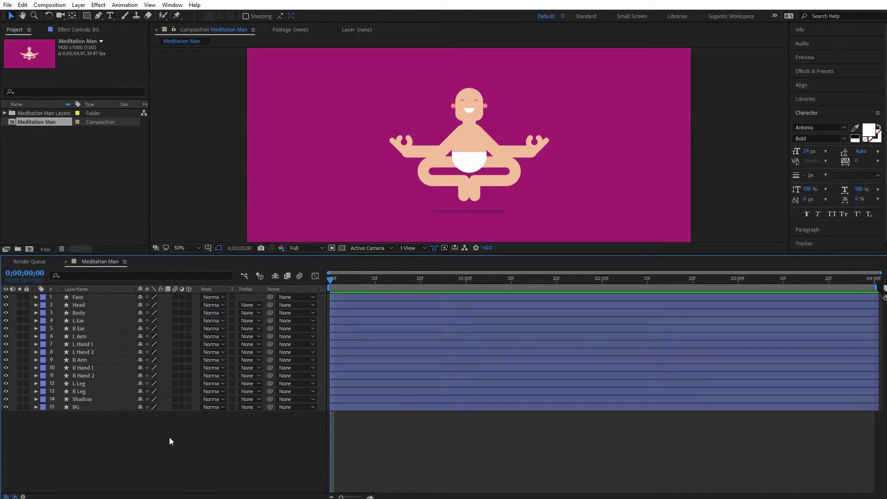
Give the ten layers L Ear, R Ear, arms, hands and legs a Red label.
click(82, 320)
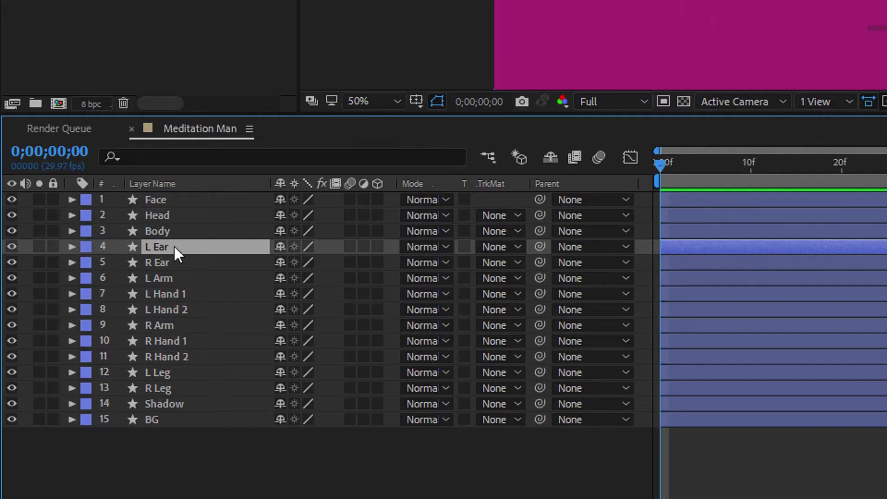
shift+click(156, 265)
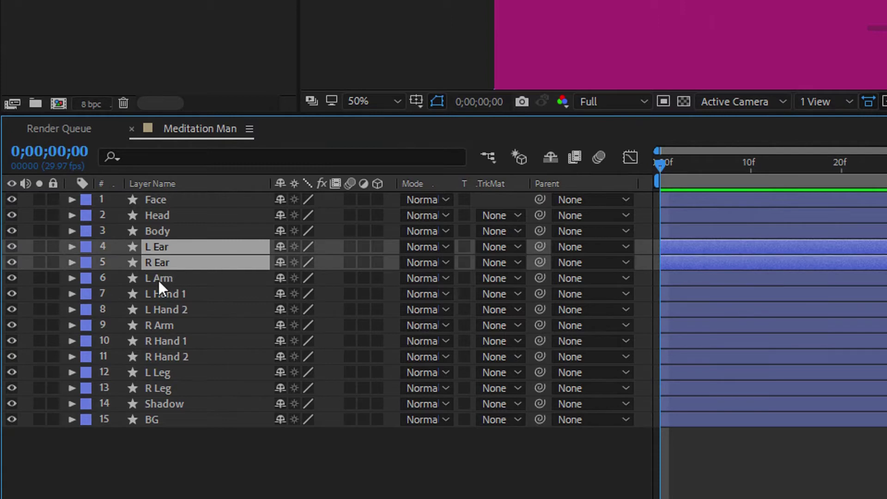
shift+click(159, 281)
shift+click(175, 298)
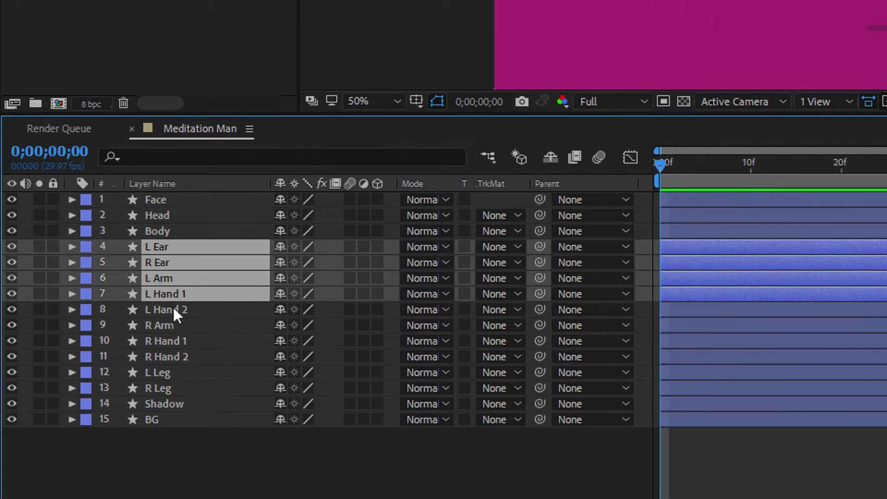
shift+click(174, 312)
shift+click(173, 325)
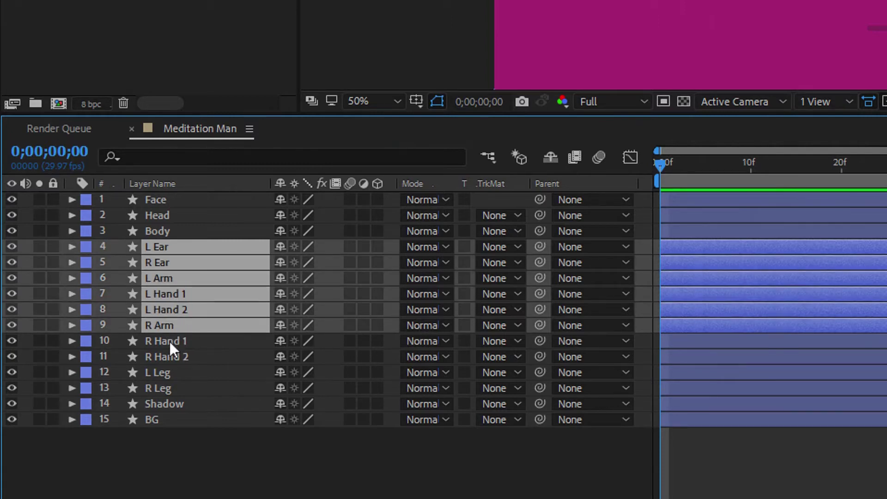
shift+click(170, 344)
shift+click(174, 356)
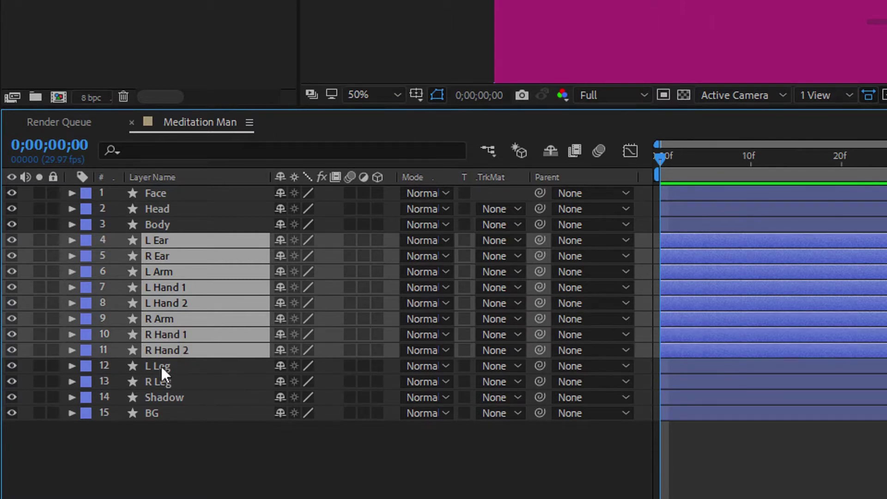
shift+click(162, 374)
shift+click(163, 372)
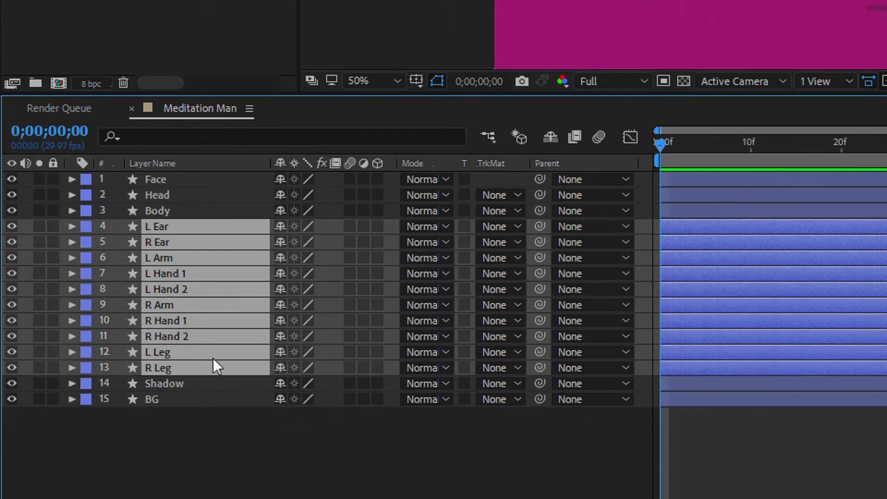
click(89, 231)
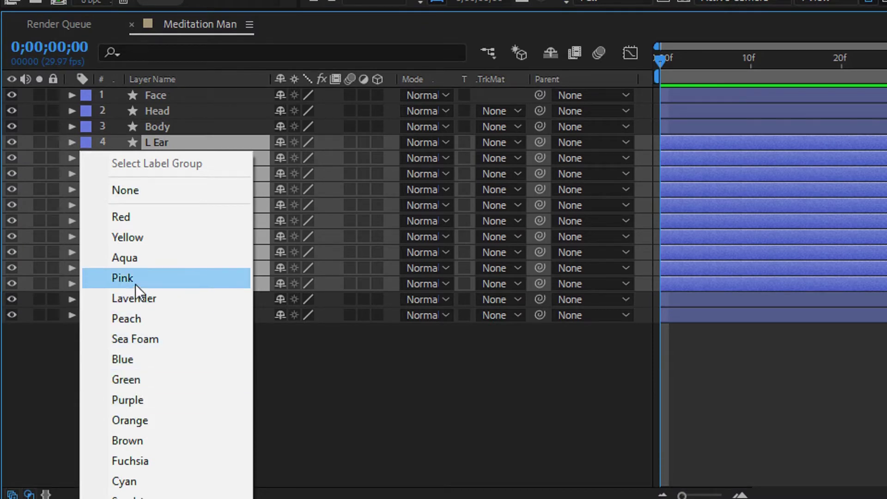
click(132, 217)
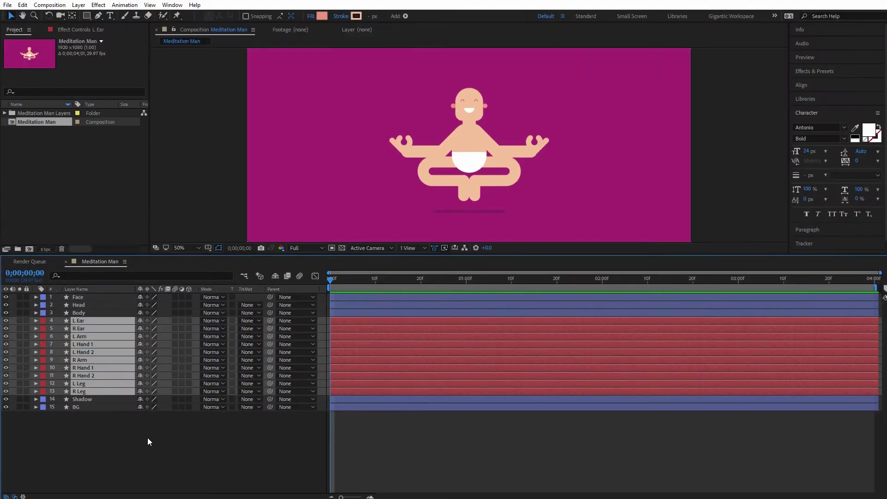
Reselect the L Ear through R Leg layers.
click(295, 375)
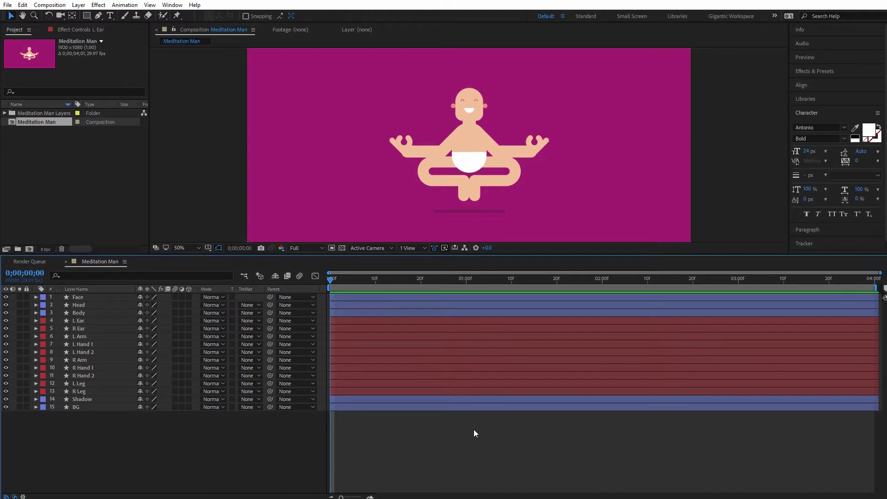
click(367, 320)
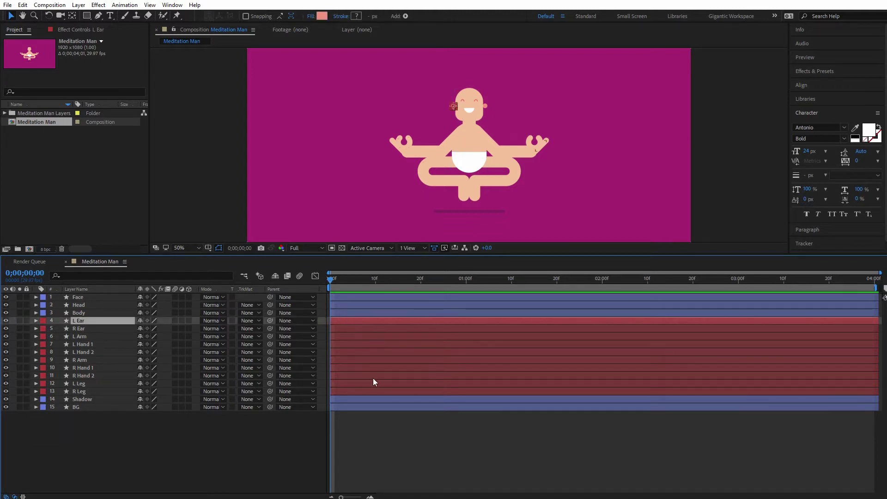
shift+click(374, 391)
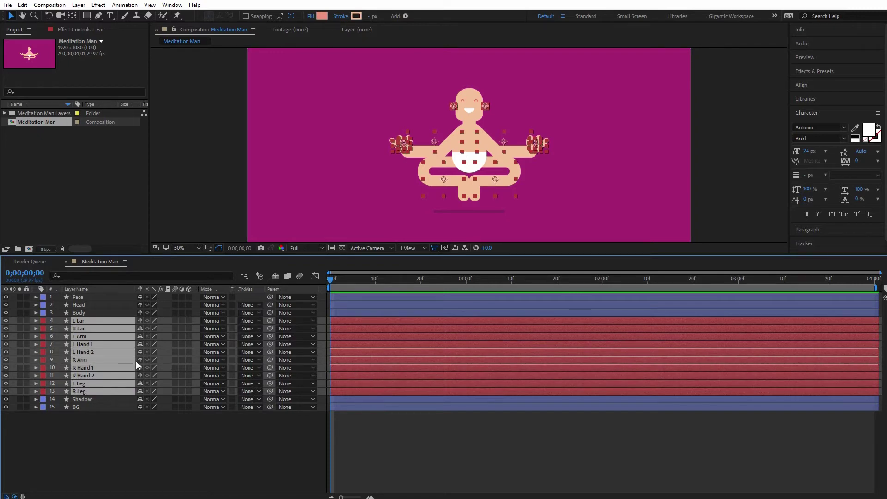
Duplicate the limb layers, pre-compose the copies as 'Referenc', and open that precomp.
key(ctrl+d)
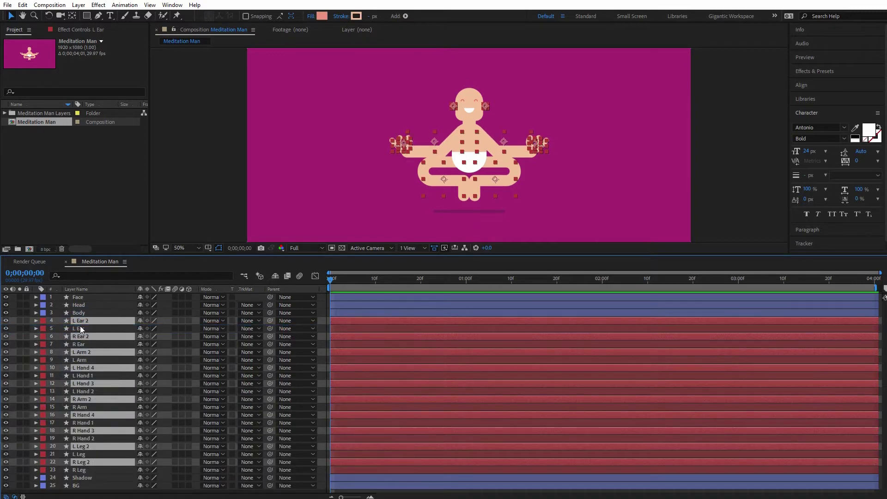
drag(79, 326, 80, 329)
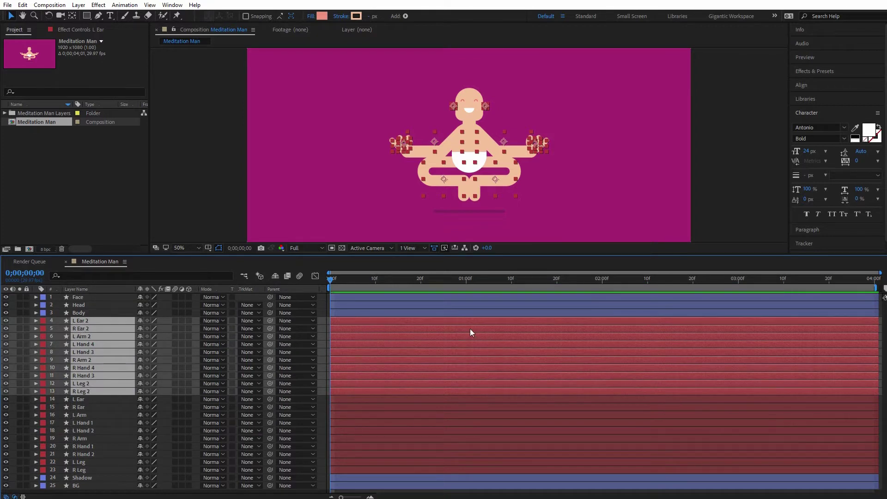
right_click(461, 338)
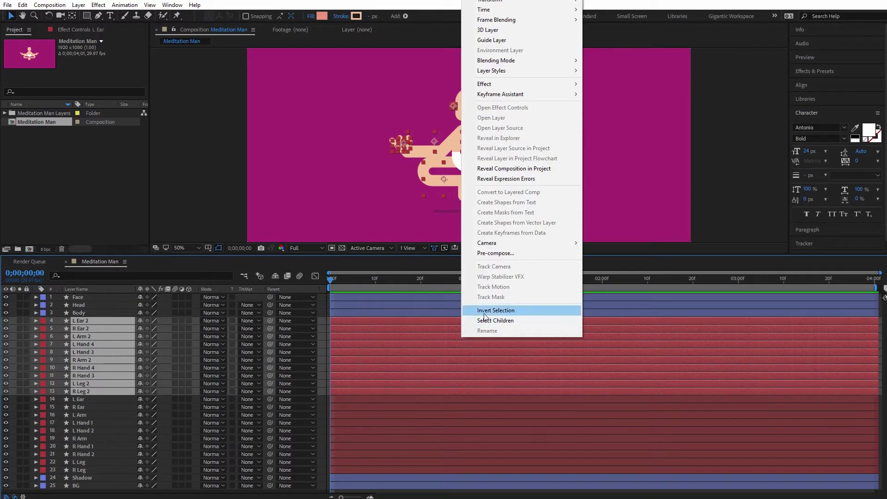
click(501, 256)
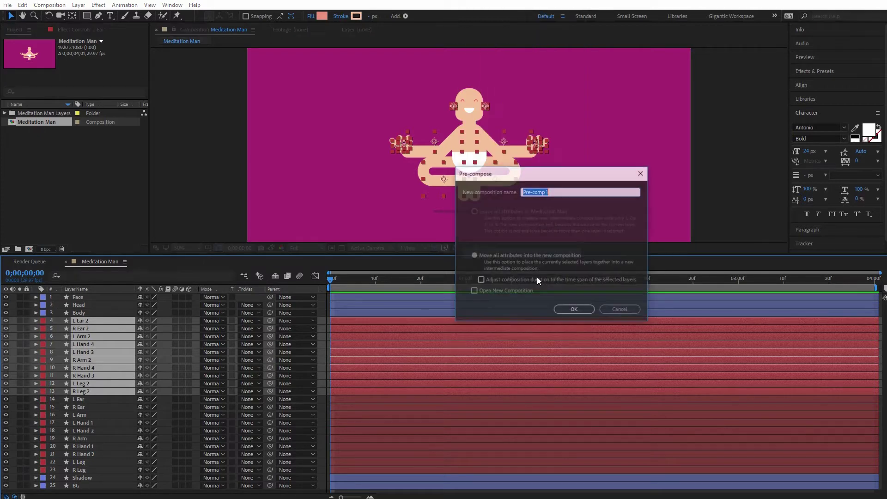
text(Referenc)
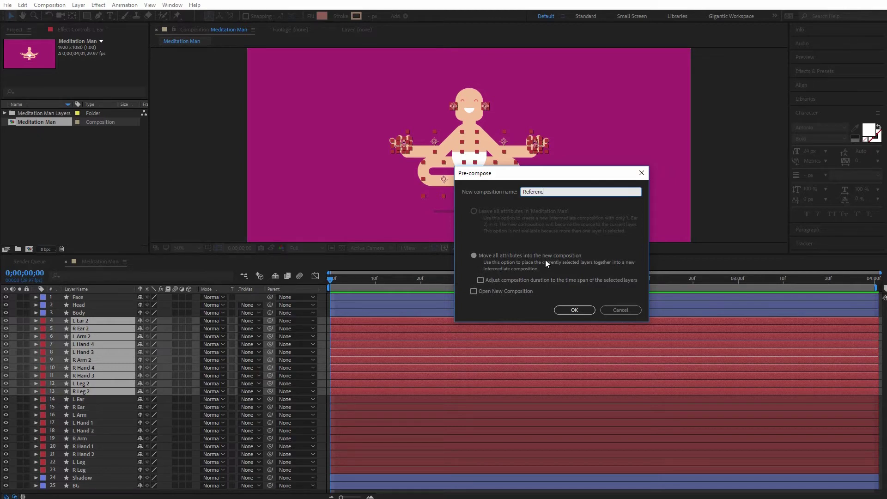
text(e)
click(573, 309)
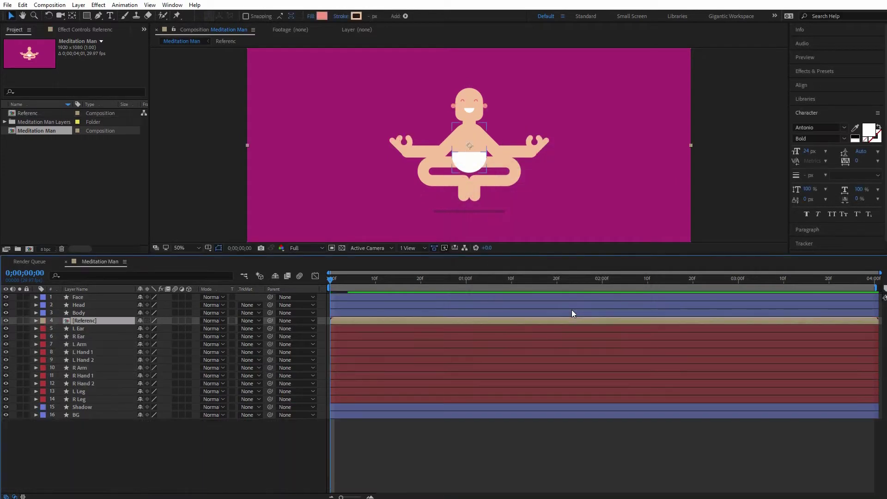
double_click(379, 320)
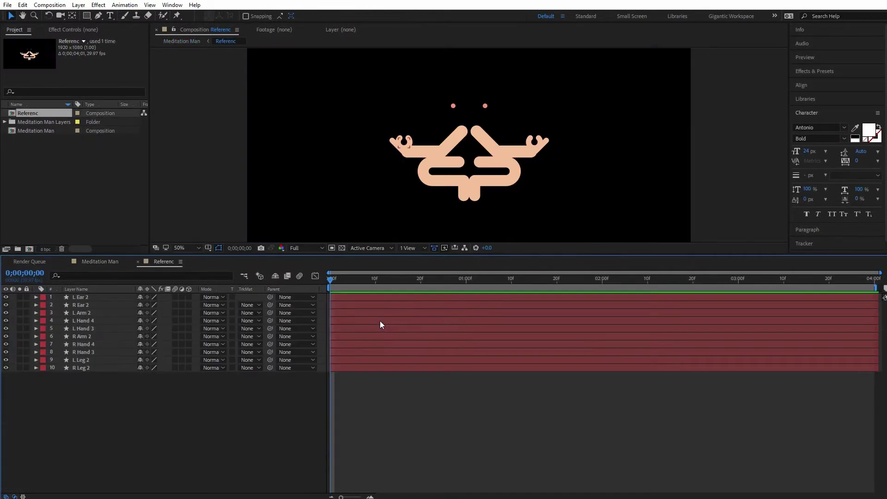
Set the fill of L Ear 2 and R Ear 2 to bright green 1EFF00.
click(392, 298)
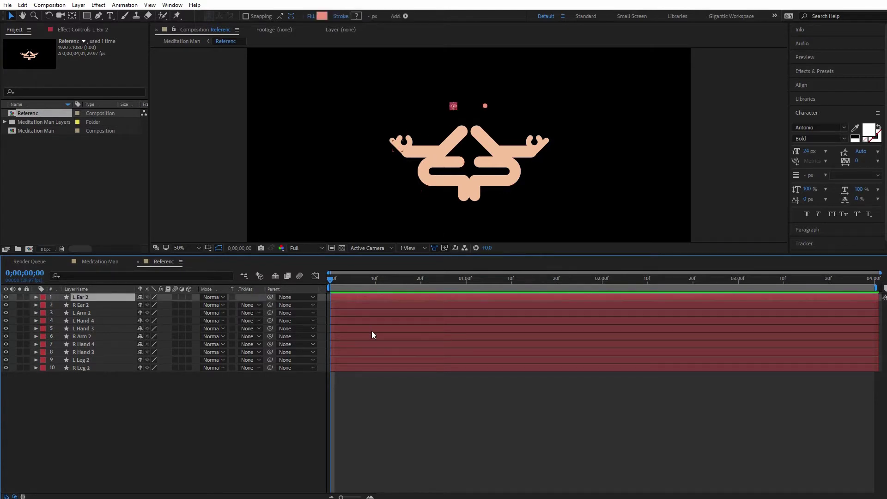
shift+click(84, 306)
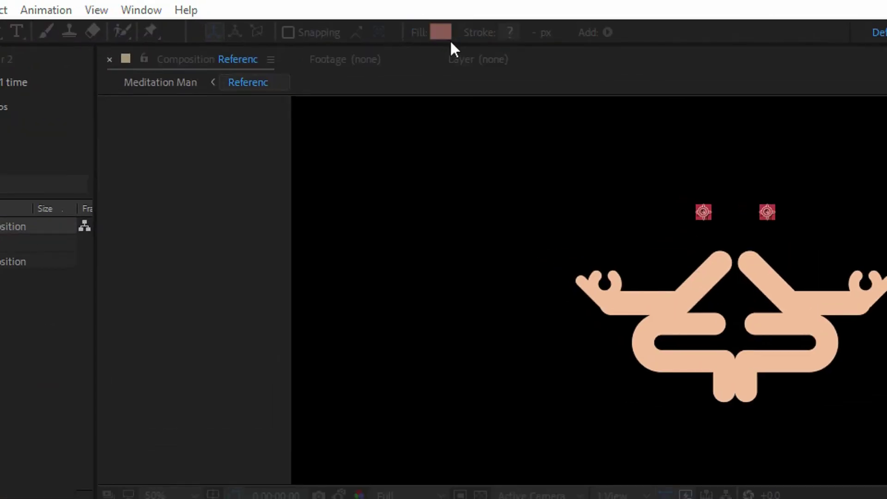
click(449, 37)
click(704, 293)
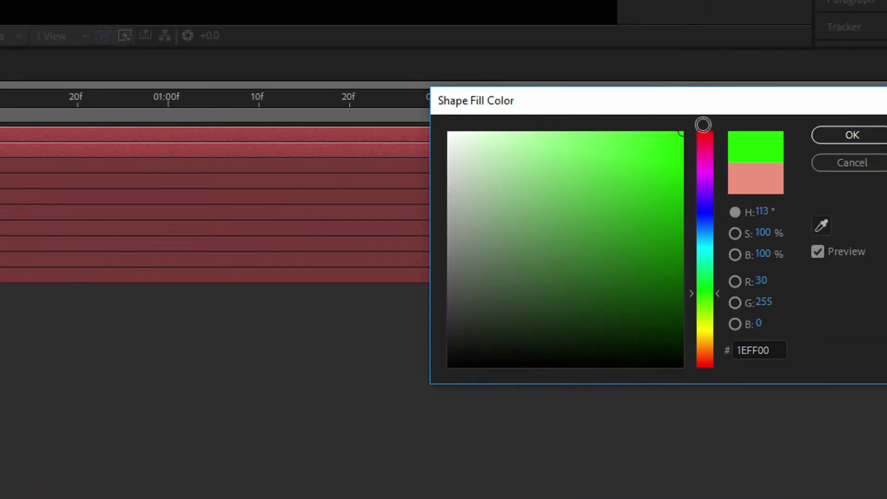
click(824, 134)
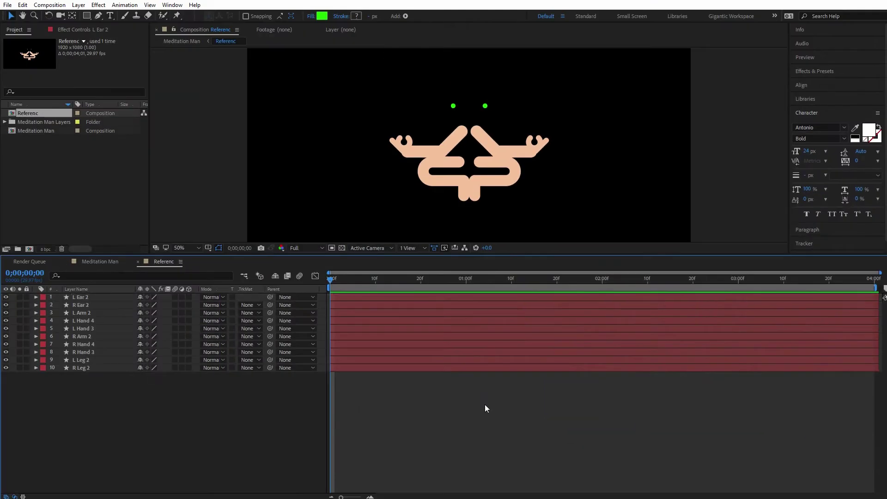
Eyedrop that green into the stroke of L Arm 2 through R Leg 2, then close Referenc.
click(82, 313)
shift+click(81, 367)
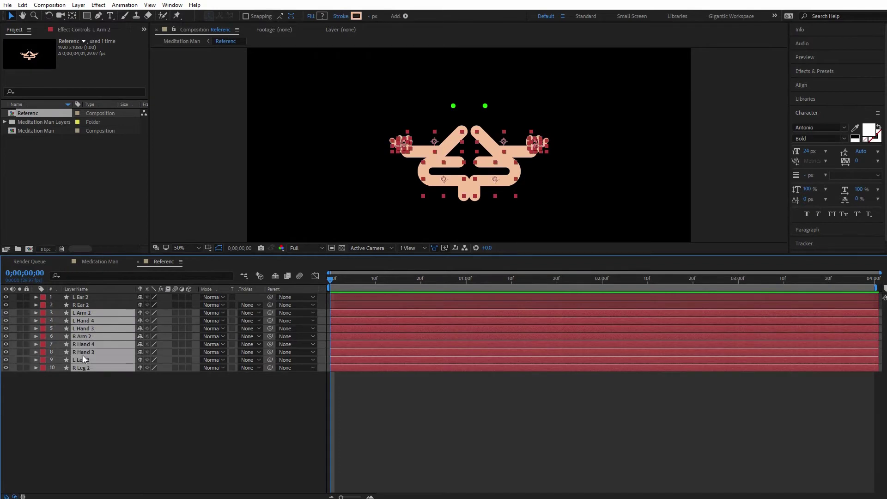
click(356, 18)
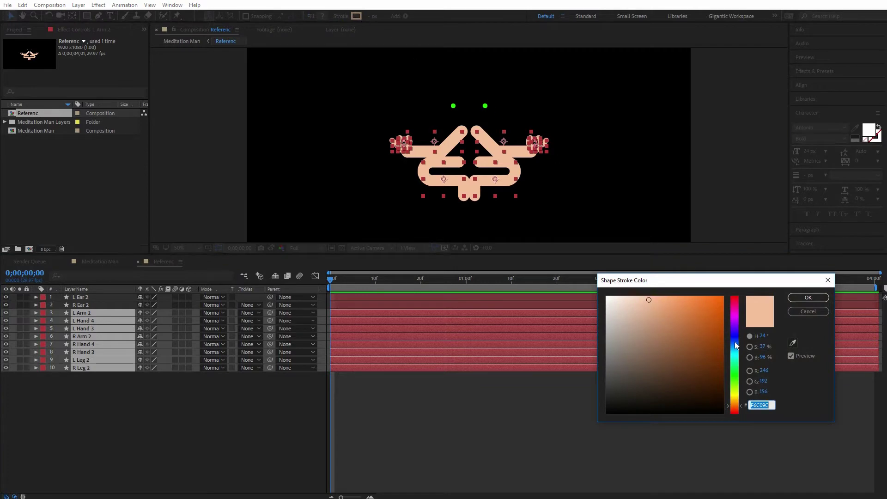
click(792, 342)
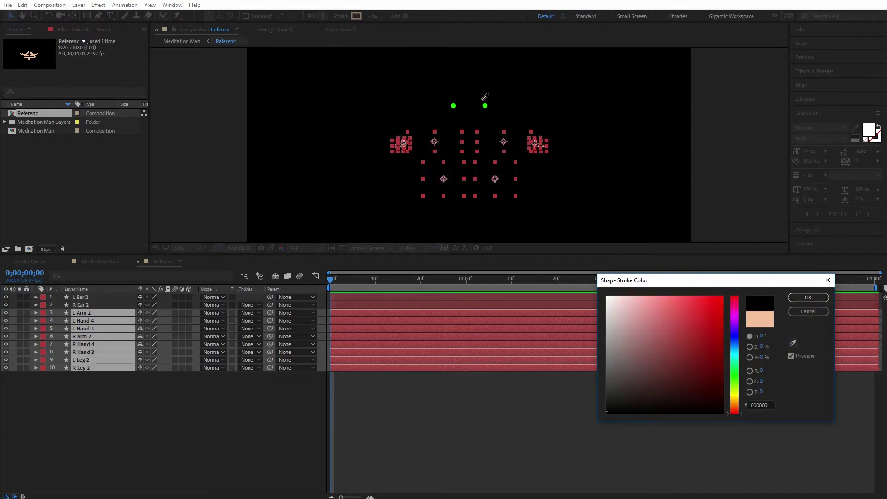
click(485, 105)
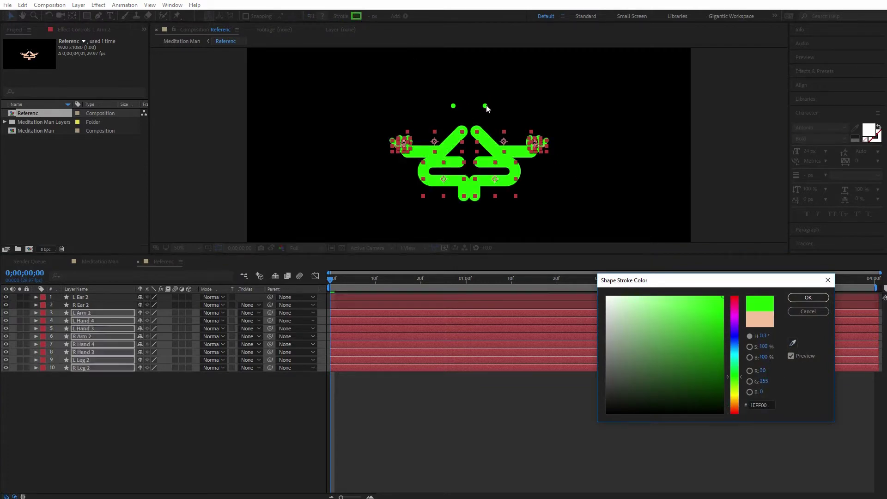
click(822, 298)
click(301, 419)
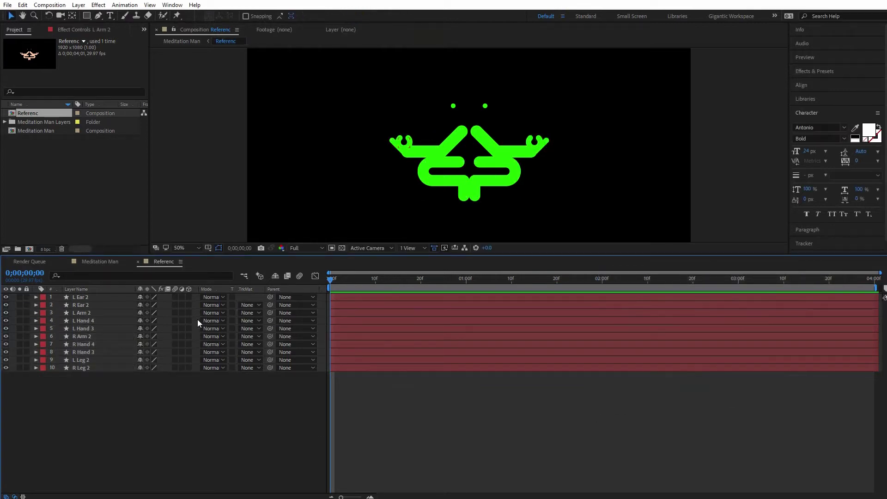
click(138, 261)
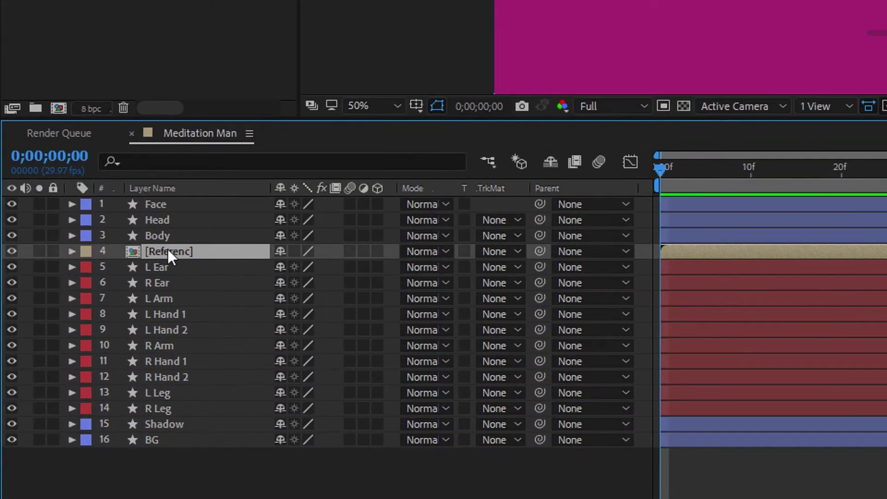
Move the [Referenc] layer down to sit just above Shadow.
drag(154, 250, 159, 414)
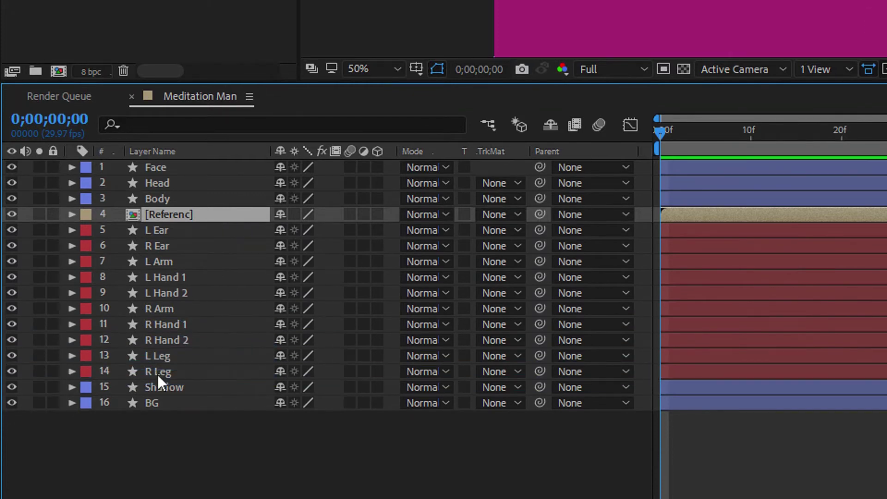
drag(157, 375, 157, 375)
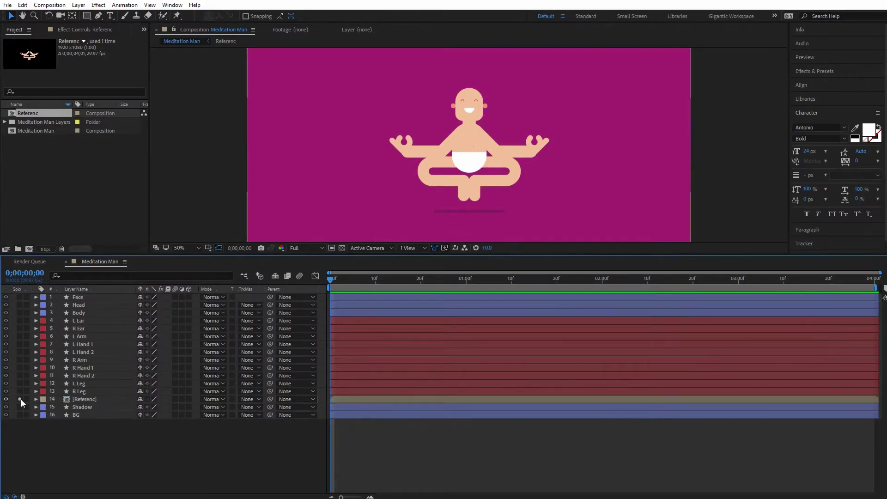
click(40, 372)
click(21, 399)
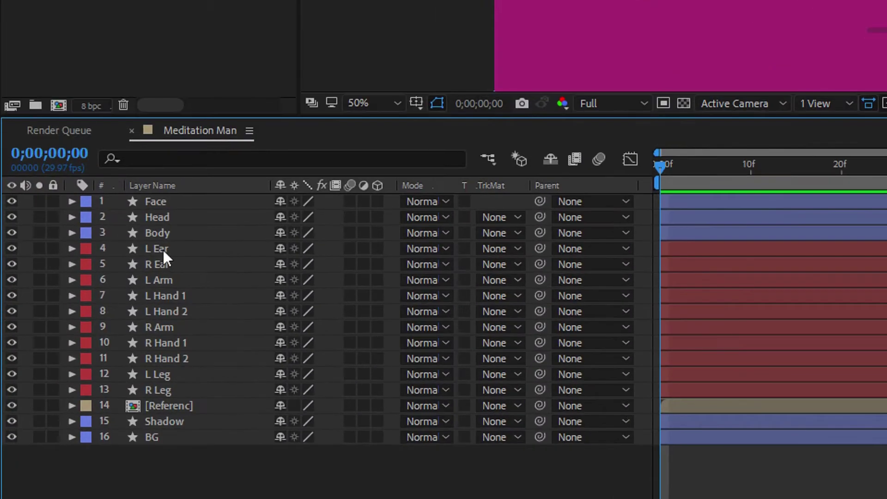
Delete the L Ear, L Arm, L Hand 1, L Hand 2 and L Leg layers.
click(81, 321)
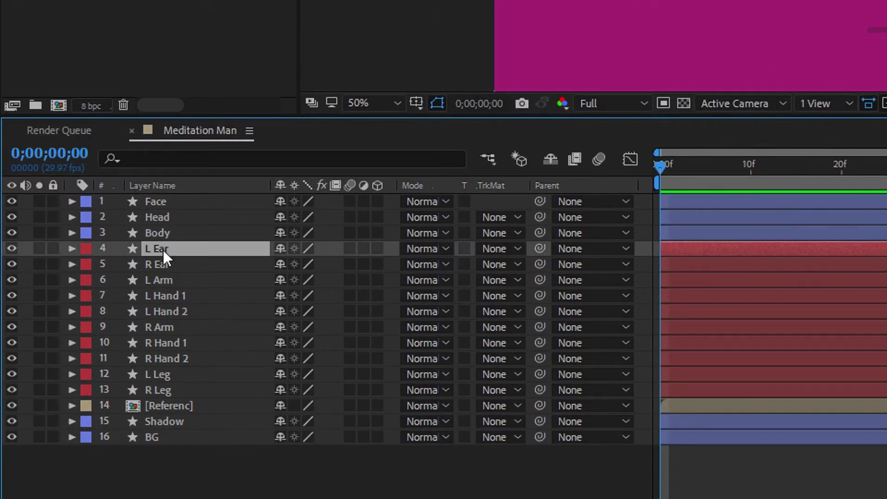
key(Delete)
click(160, 262)
key(Delete)
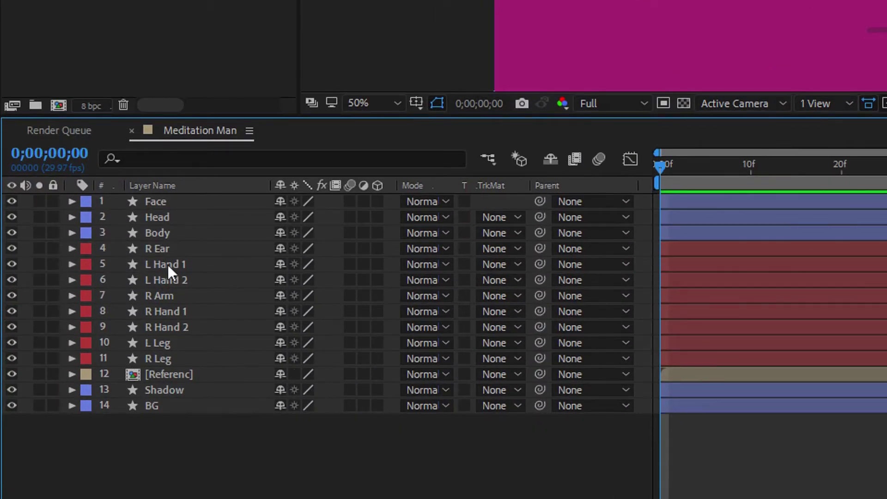
click(168, 265)
key(Delete)
click(167, 265)
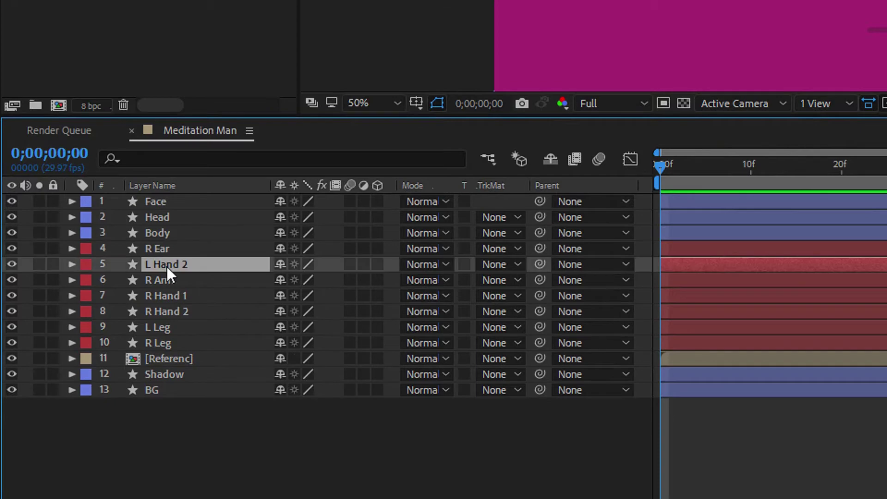
key(Delete)
click(162, 312)
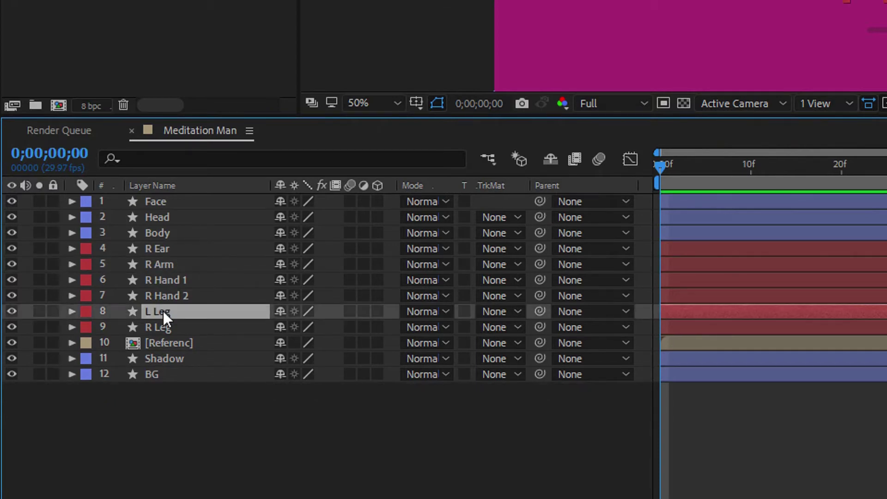
key(Delete)
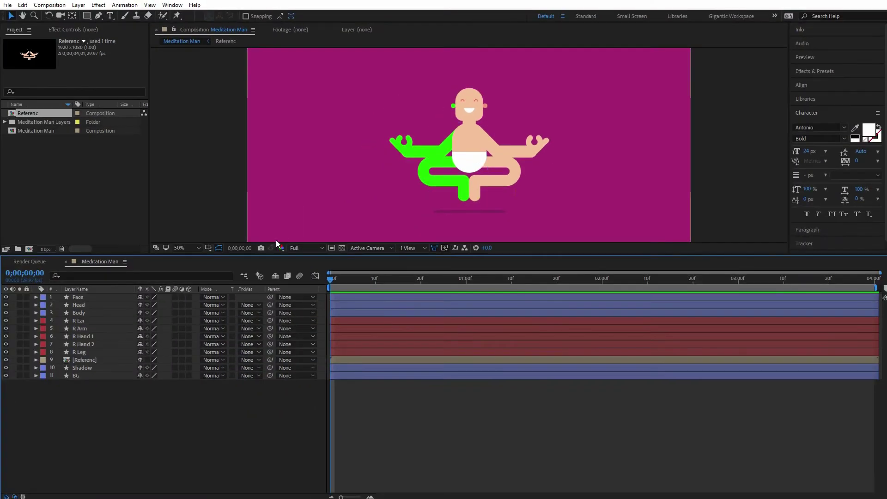
Show the comp at 100% magnification and make the viewer taller.
click(194, 248)
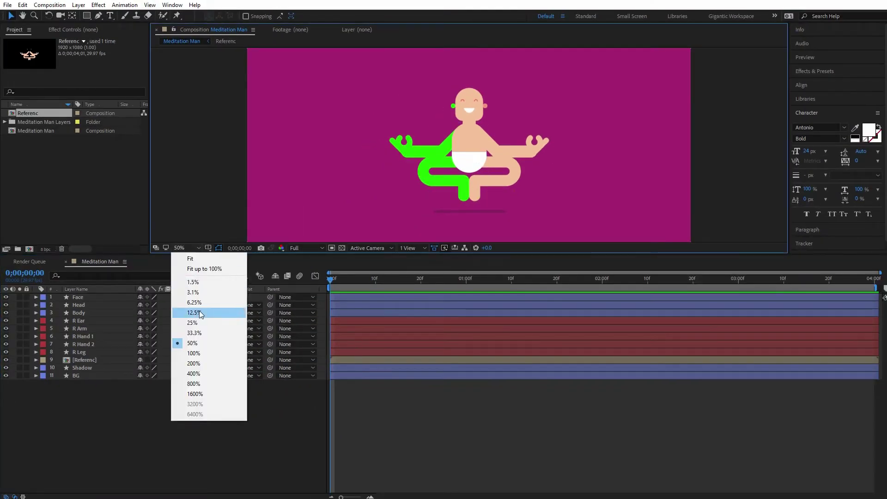
click(201, 352)
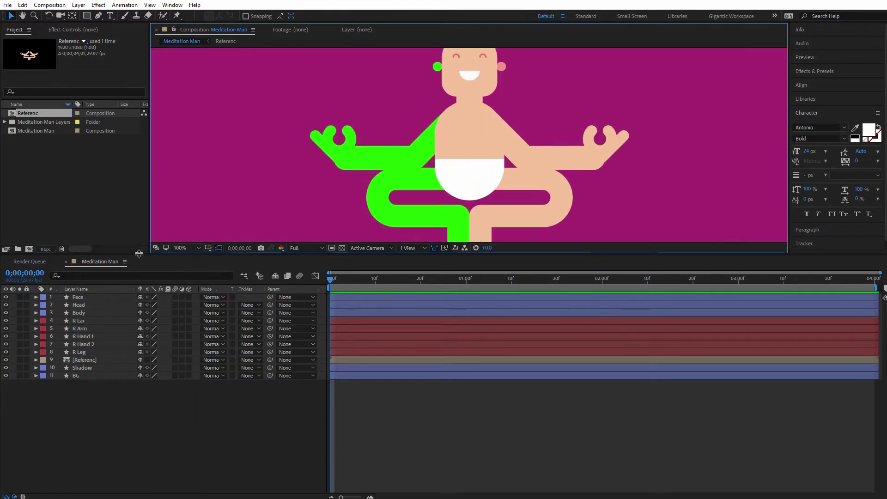
drag(138, 254, 137, 311)
Expand R Leg to Contents > Group 1 > Path 1 and keyframe its Path at 0;00.
click(519, 217)
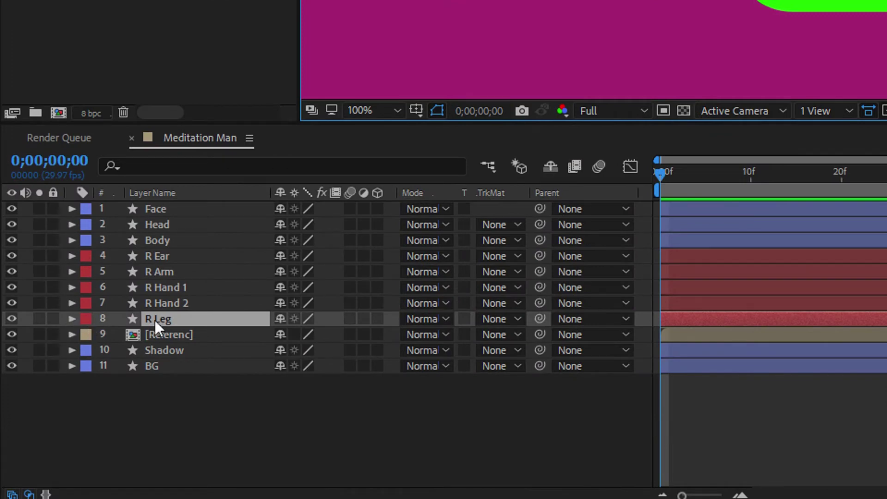
click(74, 323)
click(72, 318)
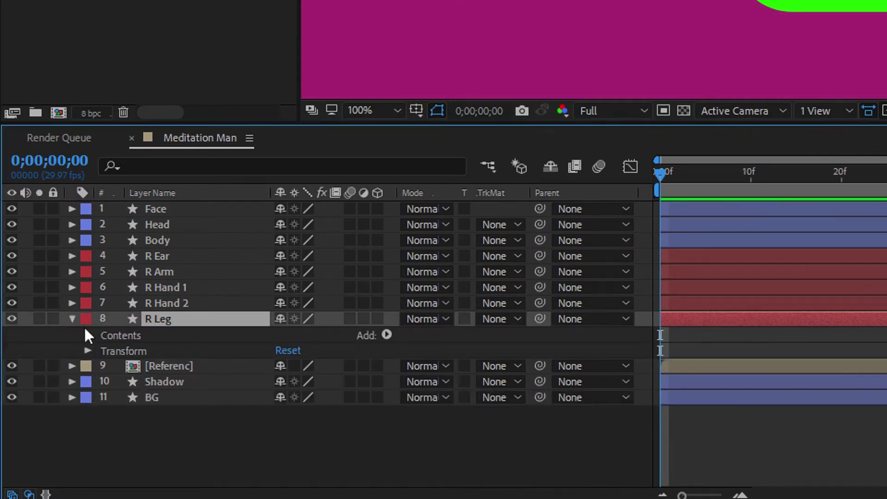
click(87, 335)
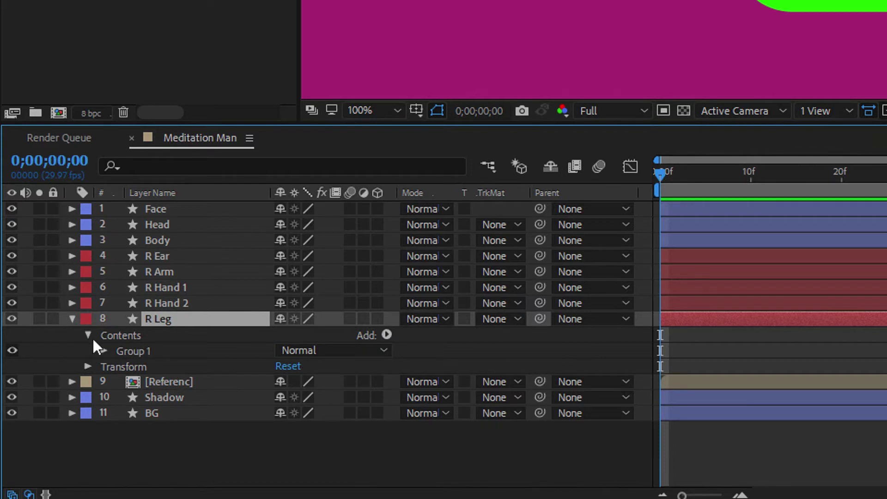
click(103, 351)
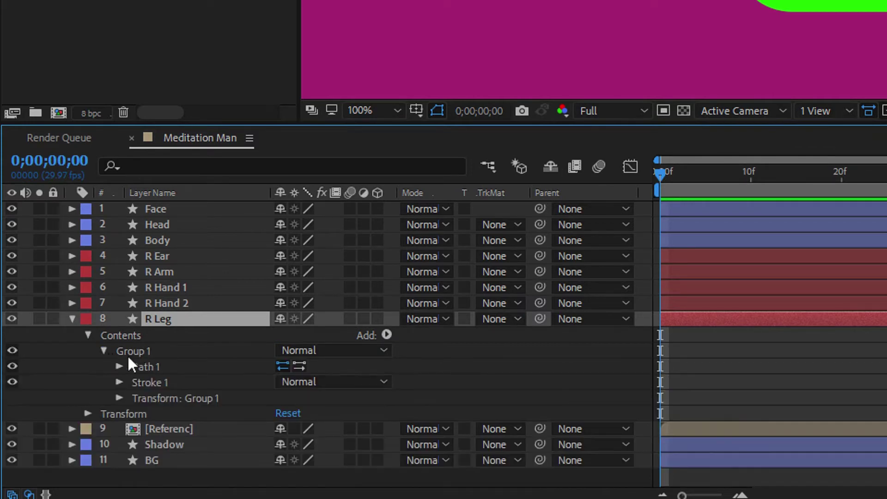
click(119, 366)
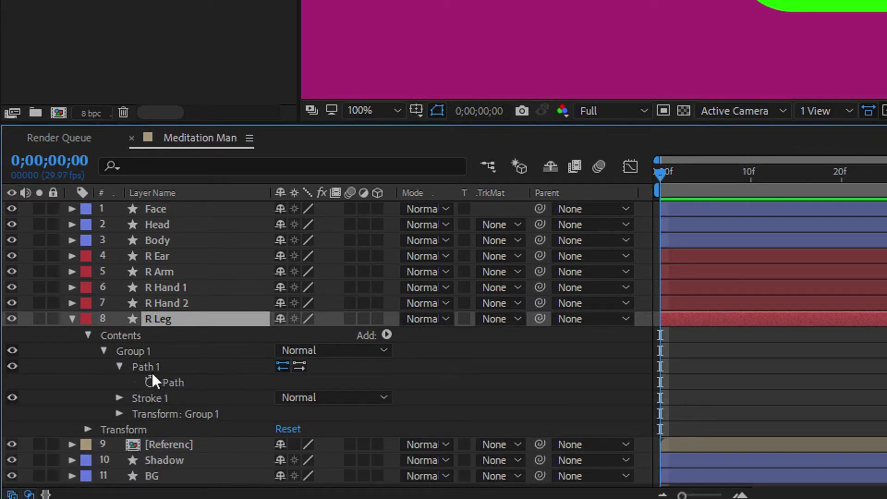
click(669, 172)
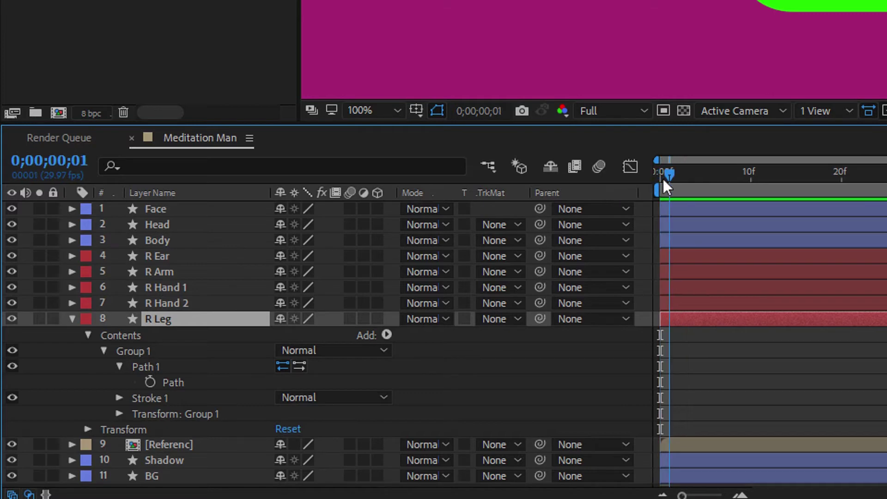
drag(664, 179, 648, 185)
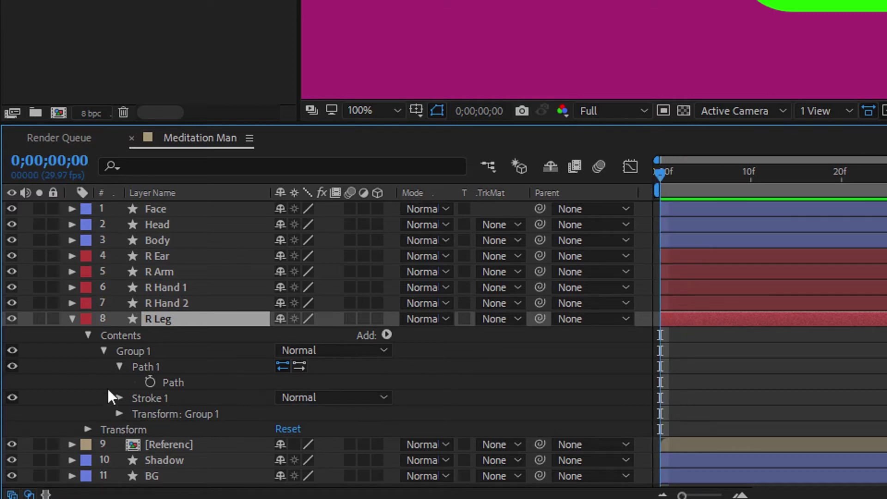
click(150, 383)
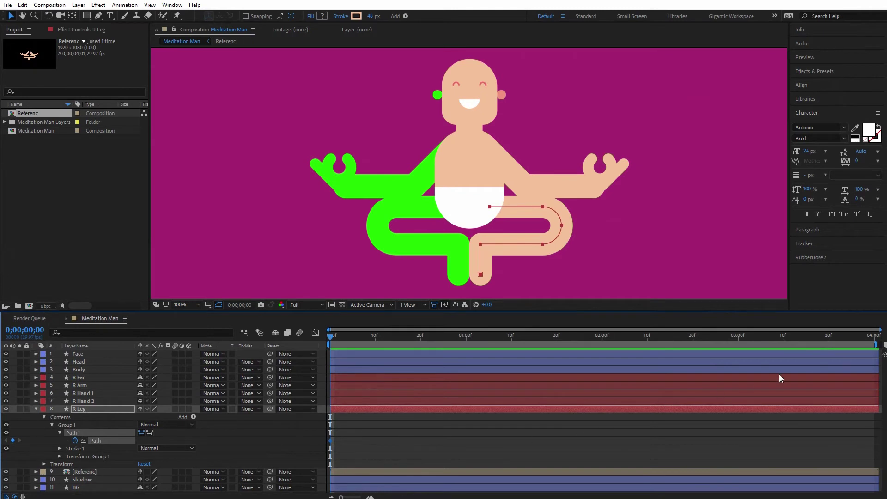
Add an R Leg path keyframe at 4 seconds, and flip the leg across to the left at 2 seconds.
click(875, 337)
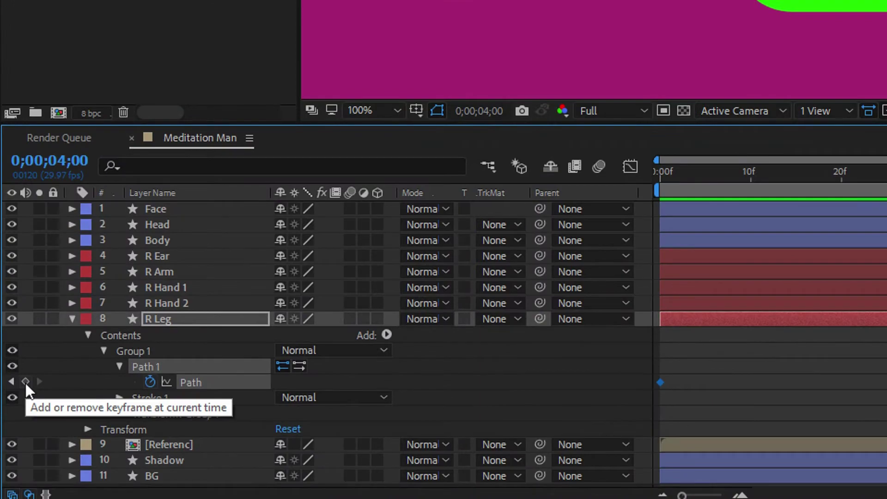
click(12, 440)
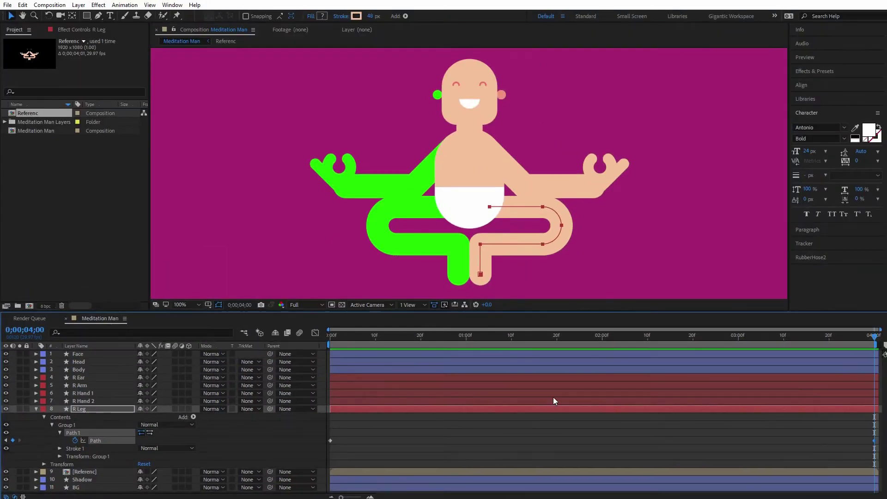
click(602, 334)
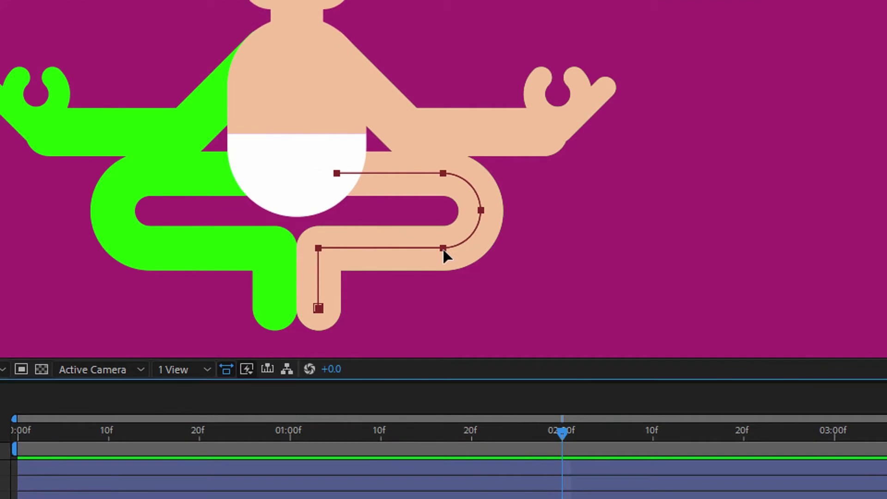
double_click(543, 247)
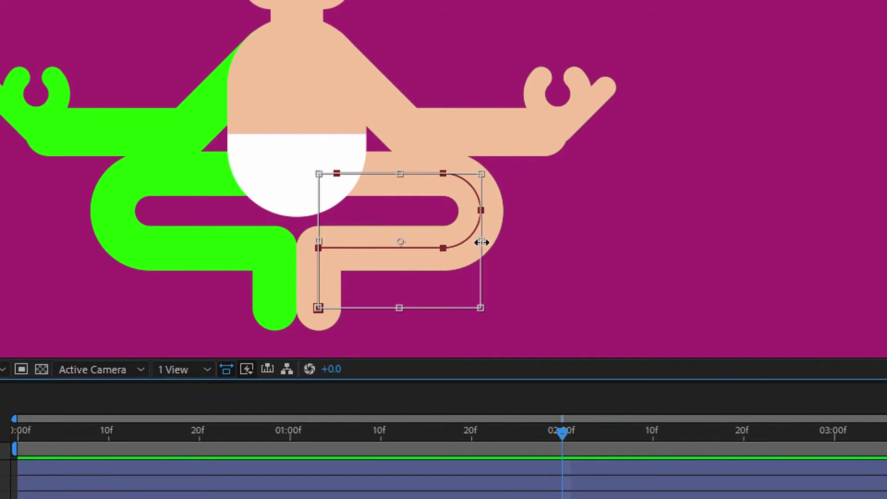
drag(480, 241, 115, 247)
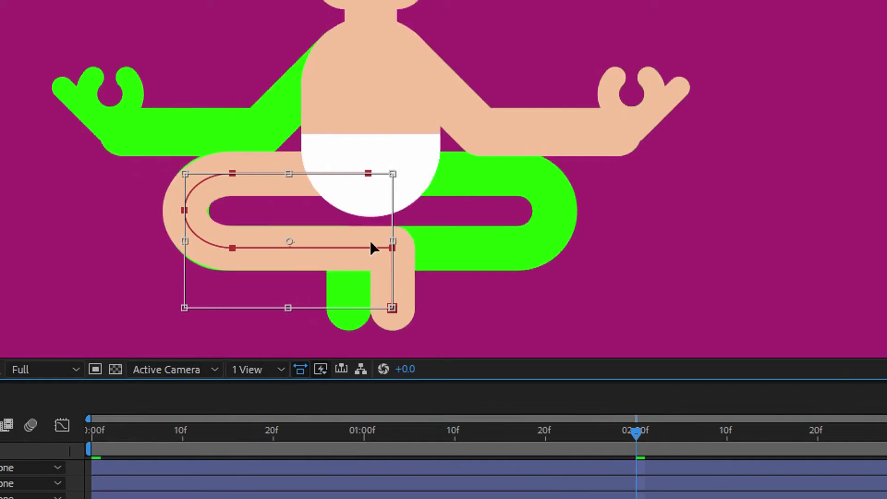
drag(394, 240, 348, 244)
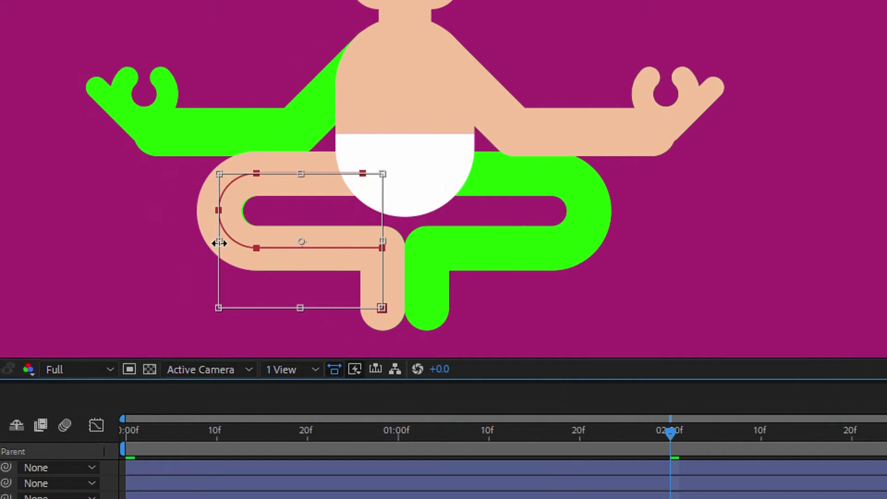
drag(221, 245, 221, 245)
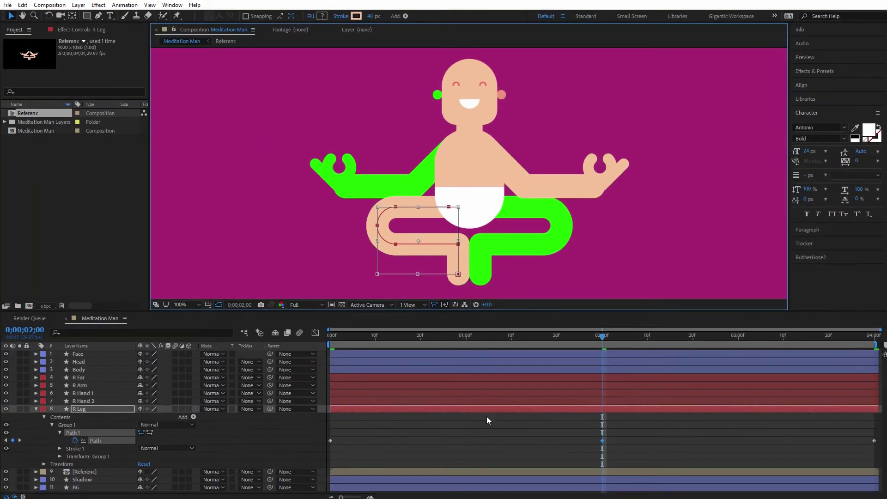
click(490, 441)
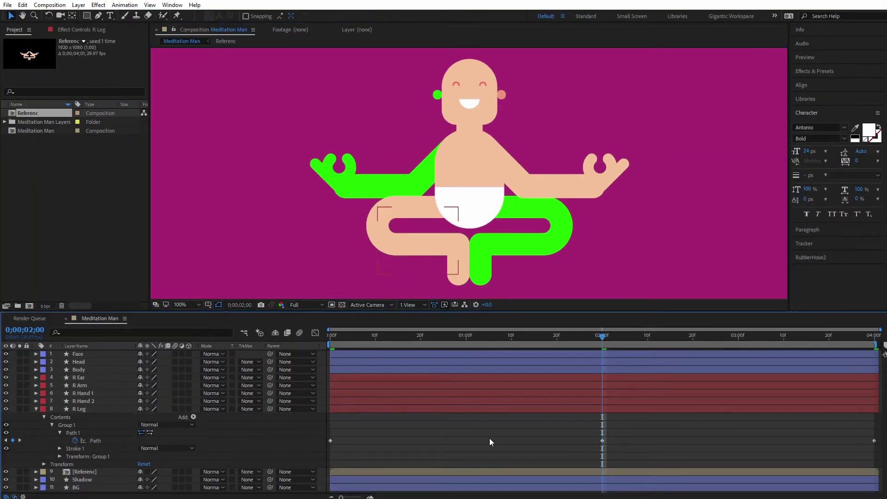
Preview the leg animation, then show only R Leg's animated Path property with U.
key(space)
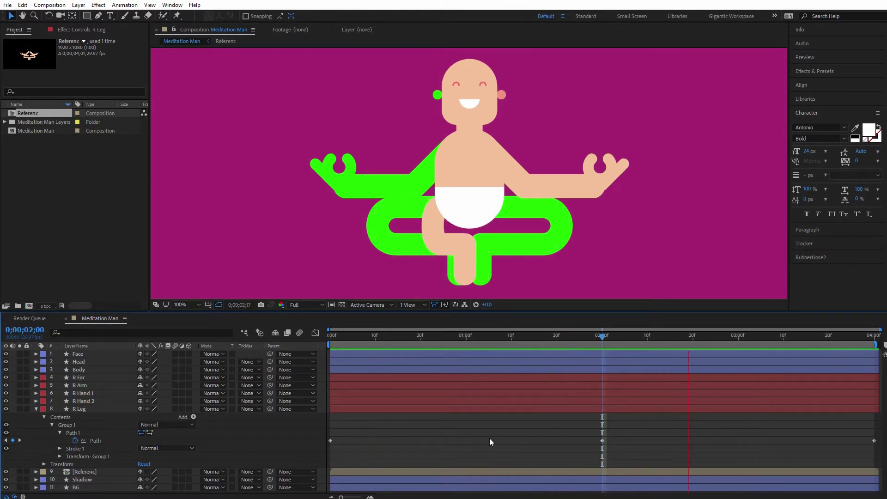
key(space)
drag(339, 336, 329, 335)
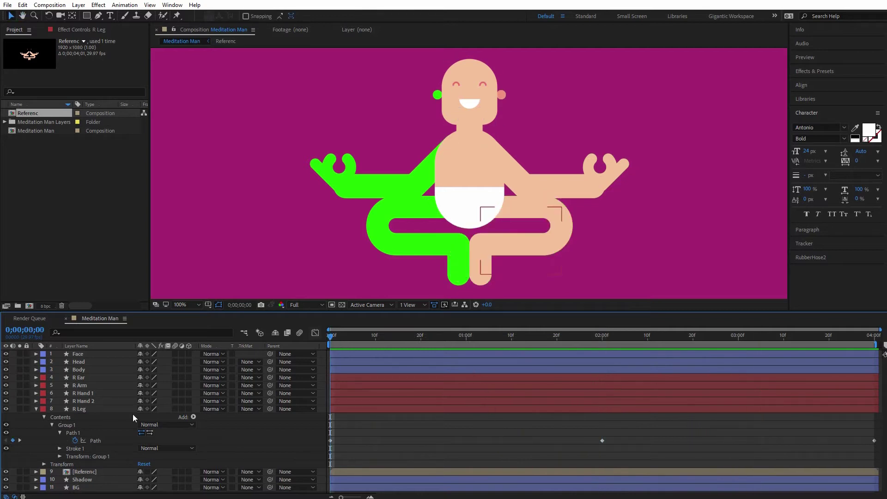
click(342, 409)
key(u)
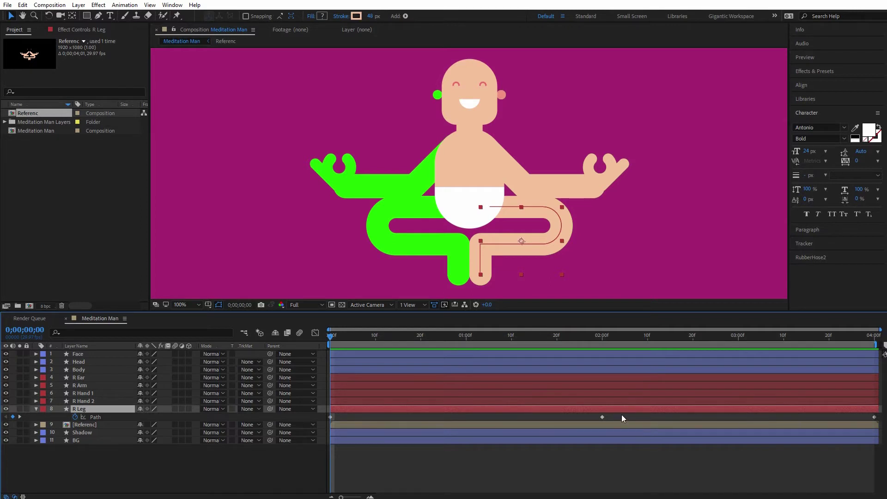
click(472, 401)
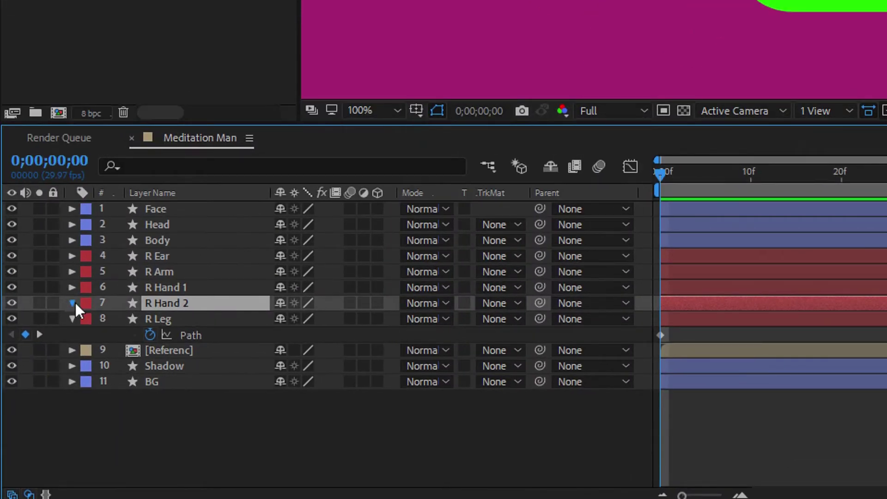
Key R Hand 2's Path at frame 0, then move the time indicator to 2 seconds.
click(73, 303)
click(86, 320)
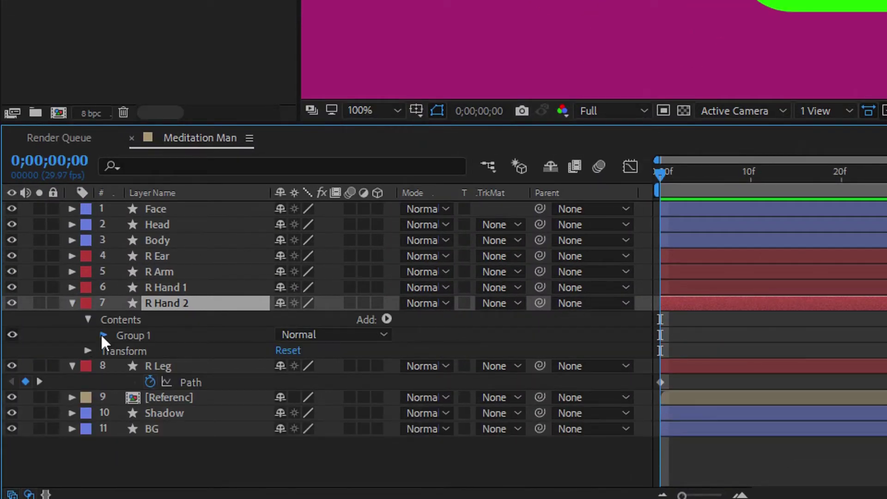
click(103, 335)
click(119, 350)
click(168, 366)
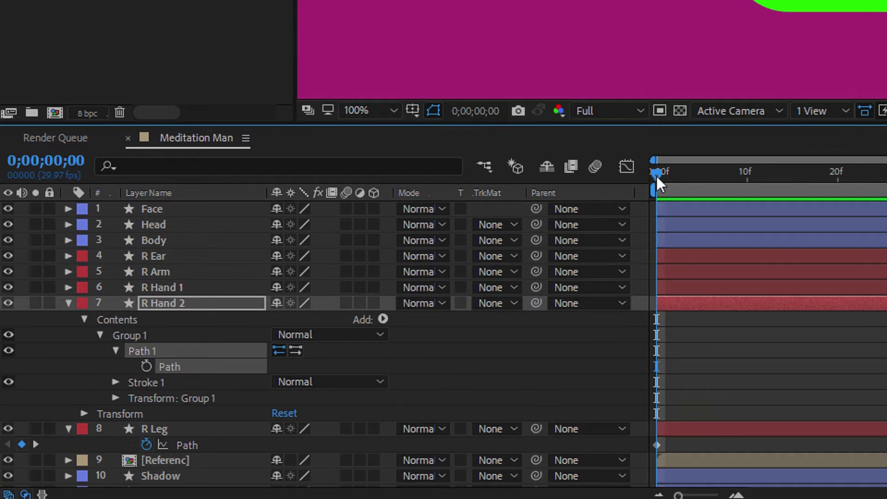
mouse_move(657, 181)
mouse_down()
mouse_move(672, 181)
mouse_move(649, 180)
mouse_up()
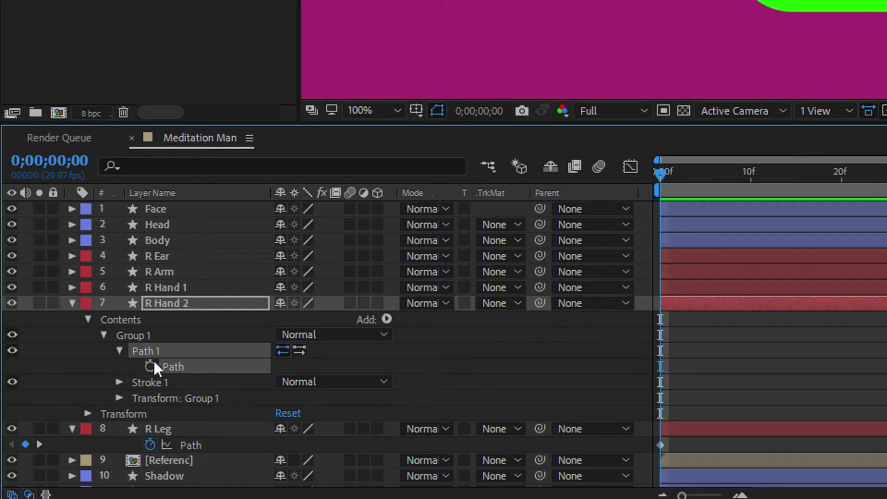
click(150, 367)
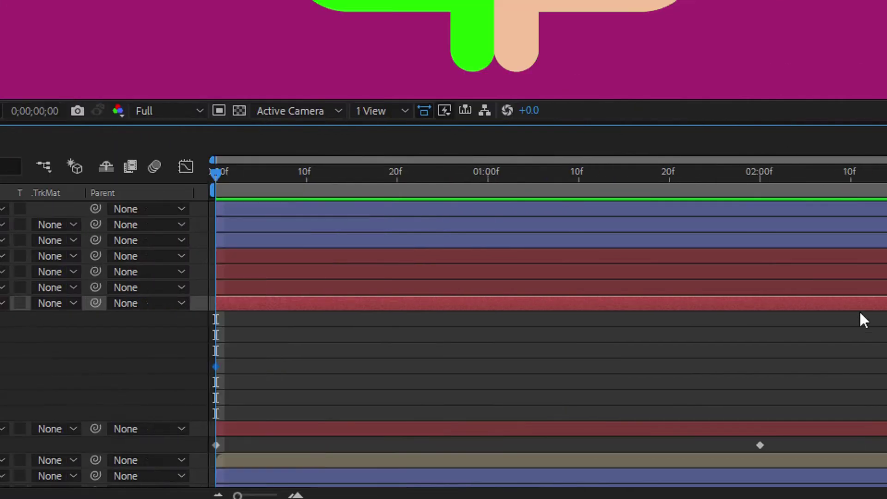
click(860, 173)
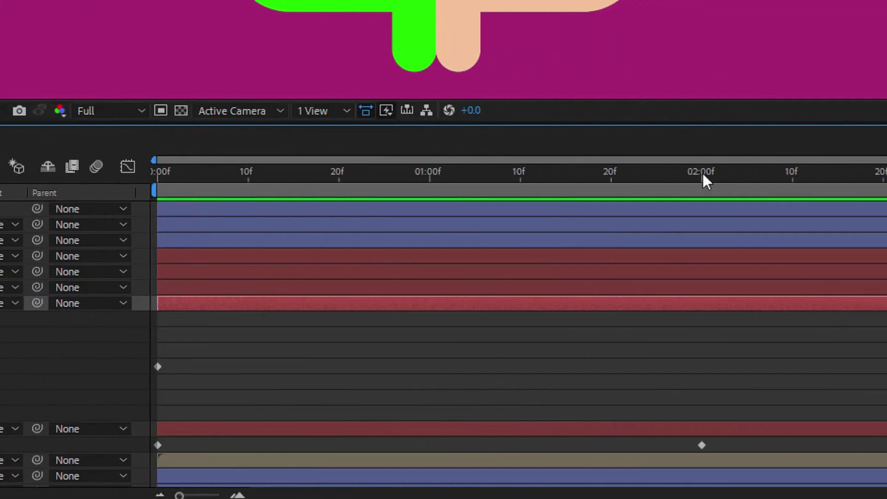
click(702, 173)
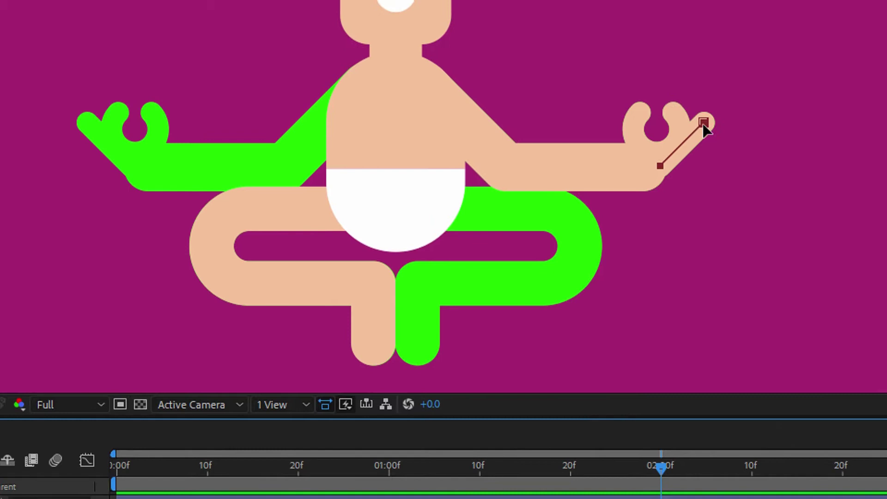
Flip the R Hand 2 path onto the opposite hand at 2 seconds and show only animated properties.
double_click(702, 123)
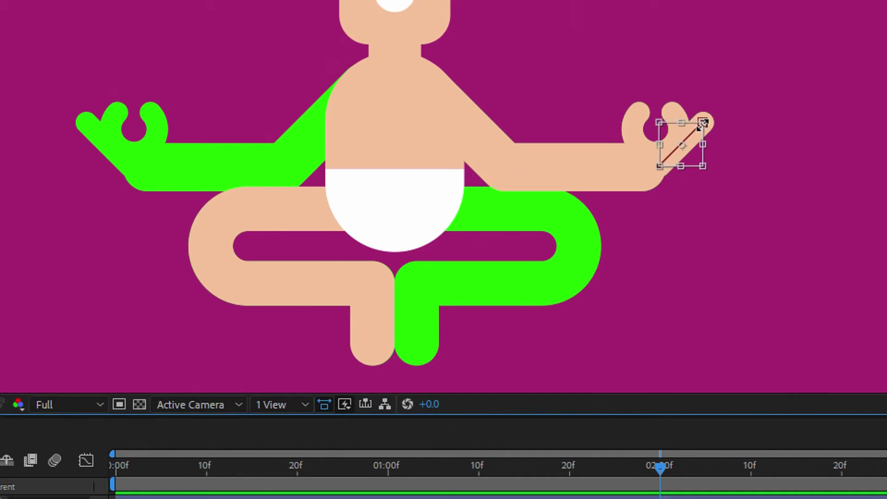
drag(702, 146, 83, 148)
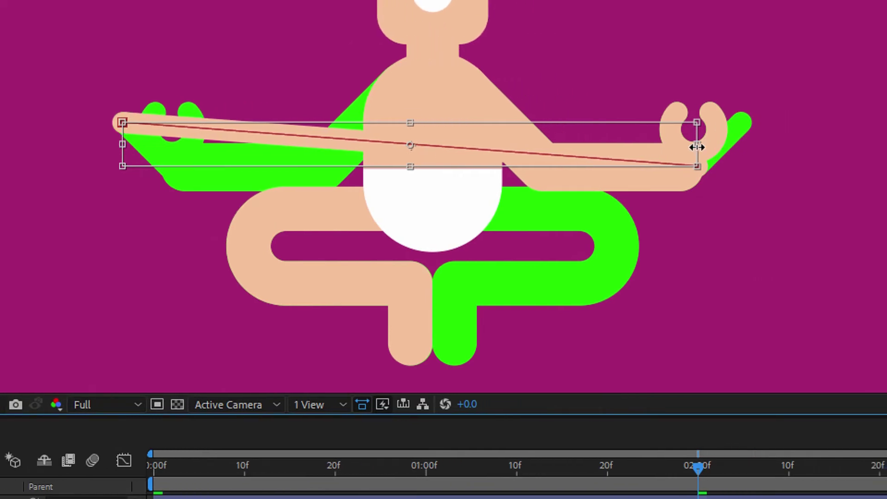
drag(696, 145, 173, 187)
drag(125, 144, 132, 144)
drag(196, 144, 234, 148)
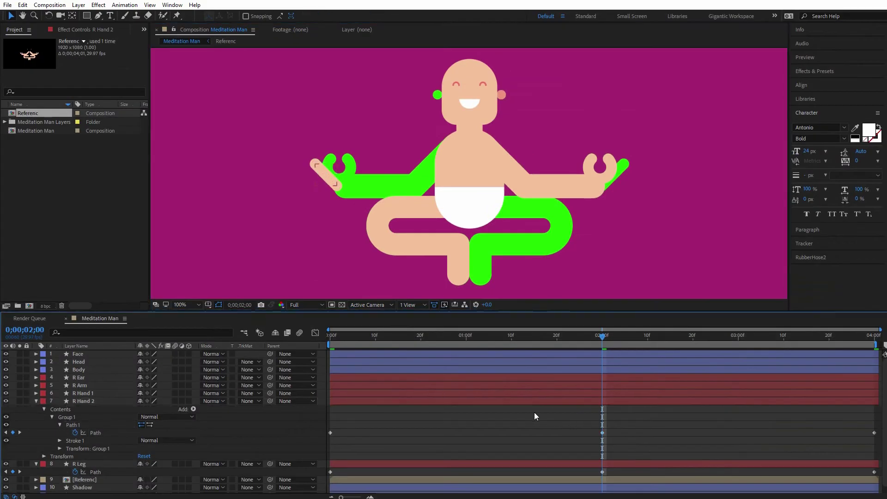
click(539, 402)
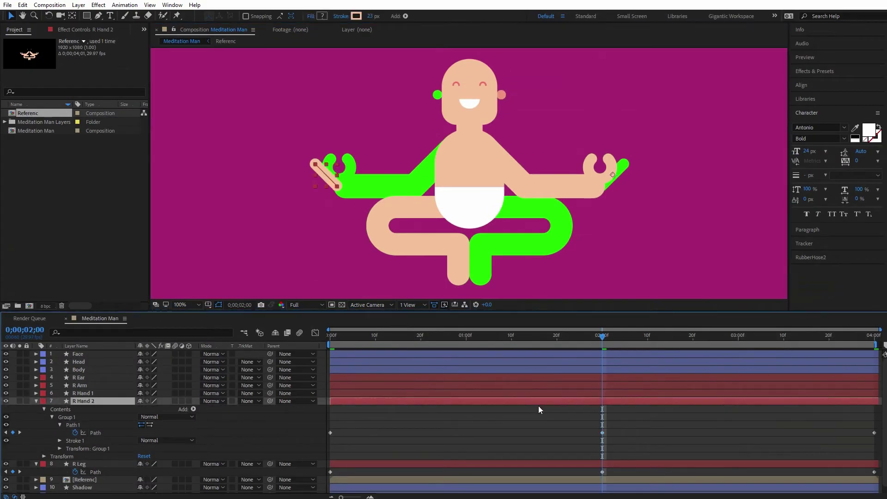
key(u)
click(412, 395)
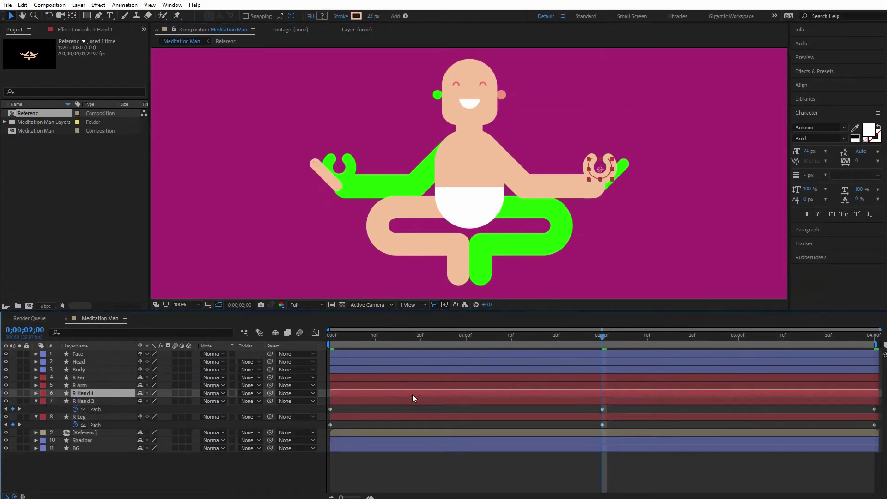
click(338, 336)
Key R Hand 1's Path at frame 0 and 4 seconds, then go to the 2-second mark.
key(Home)
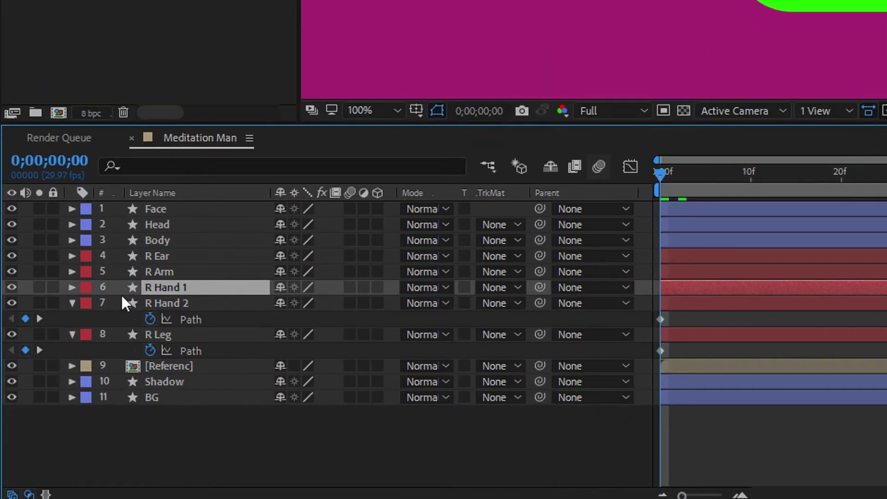
click(72, 287)
click(87, 304)
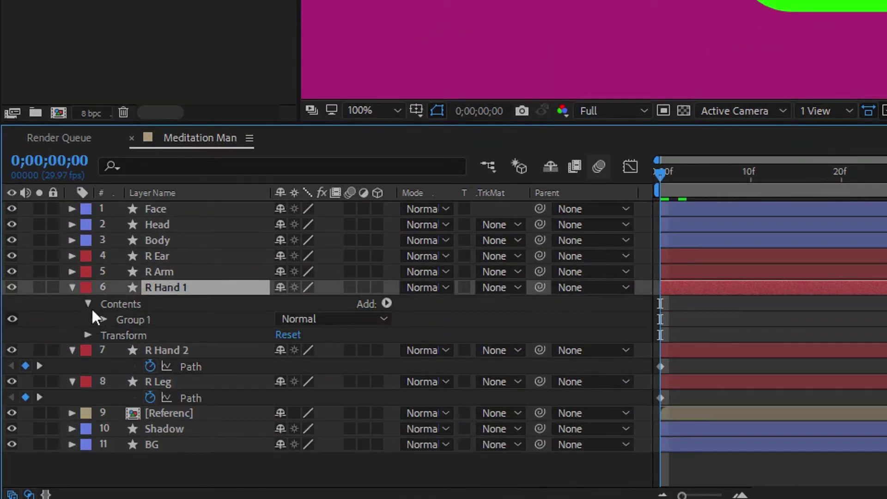
click(104, 319)
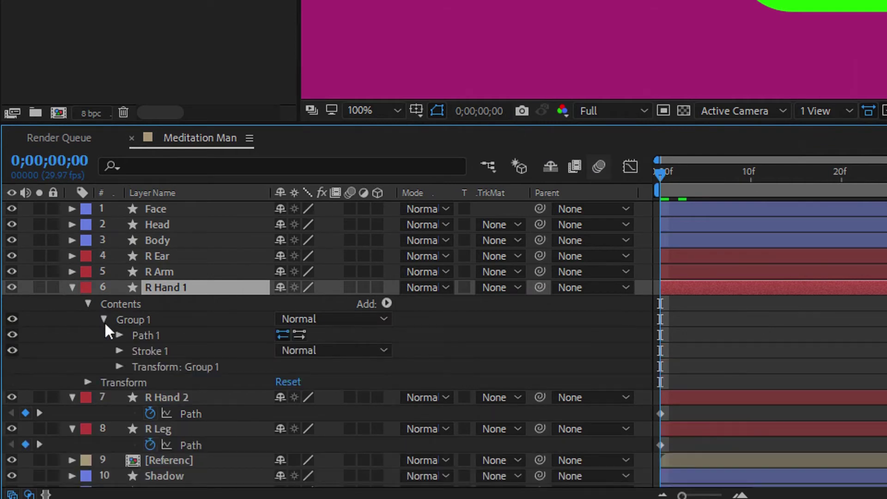
click(119, 335)
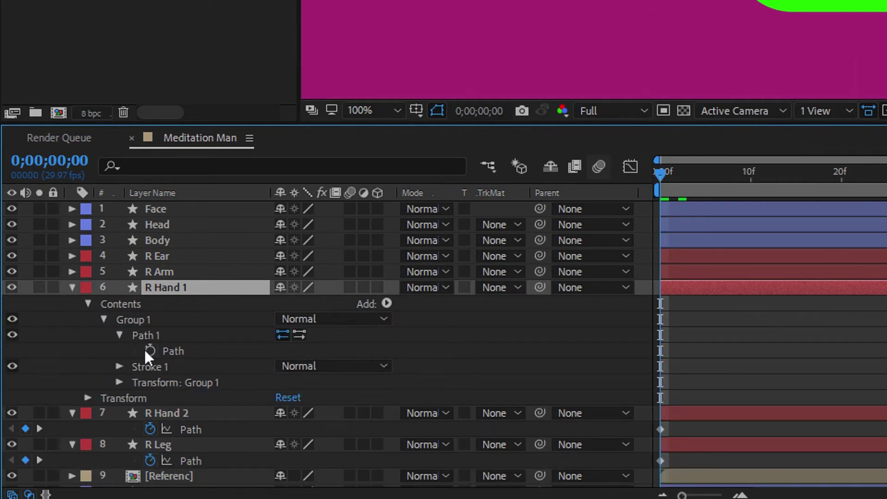
click(147, 352)
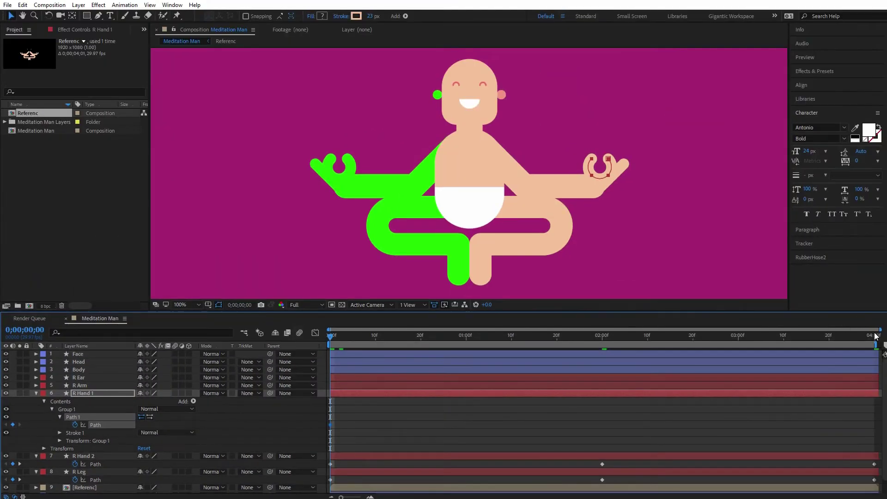
click(874, 337)
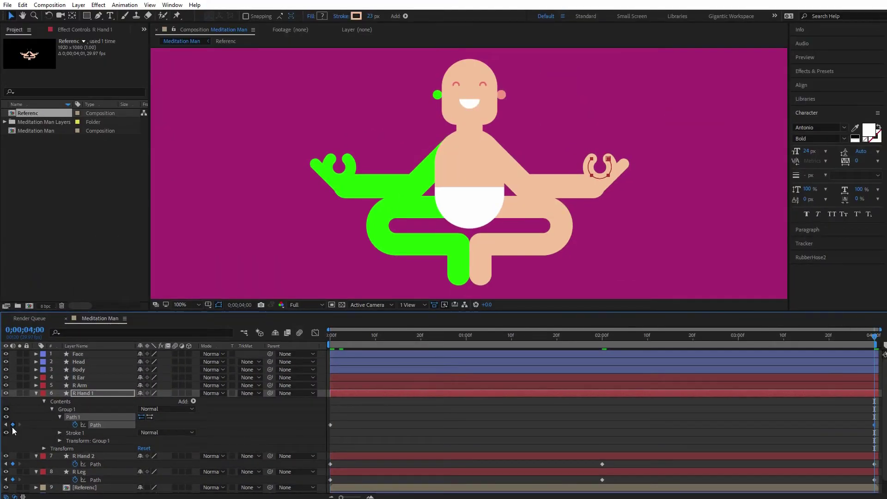
click(603, 337)
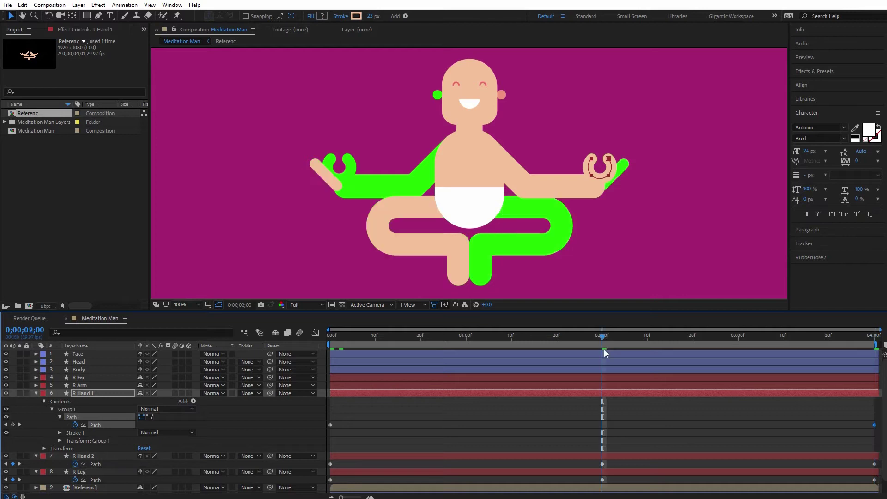
Free-transform R Hand 1's ring onto the figure's left hand at 2 seconds, showing only animated properties.
double_click(609, 178)
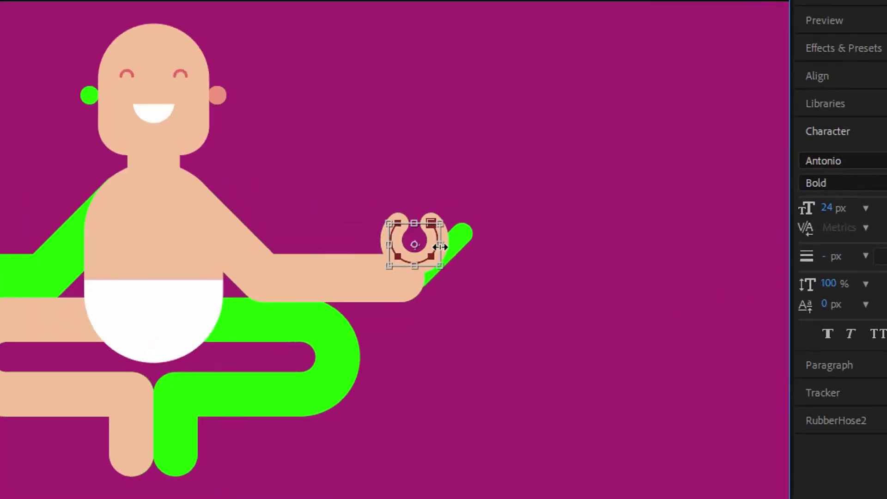
drag(613, 170, 477, 175)
mouse_move(172, 249)
mouse_down()
mouse_move(134, 254)
mouse_move(162, 254)
mouse_up()
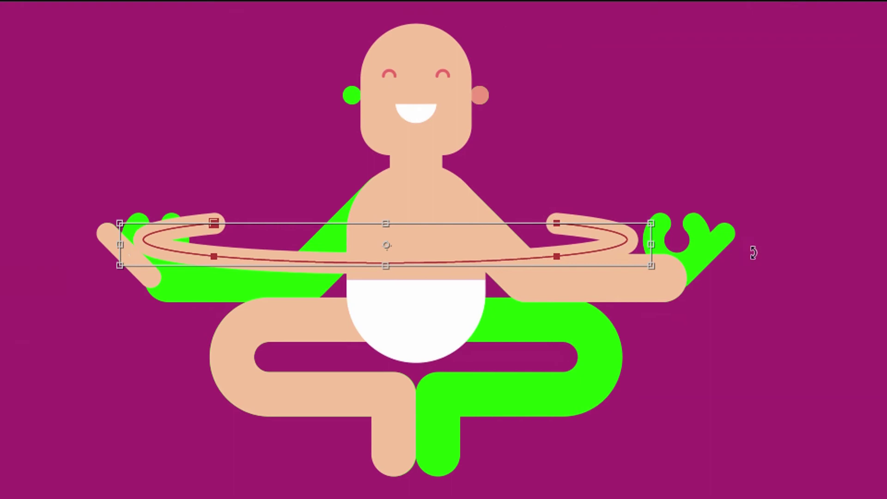
drag(651, 244, 193, 244)
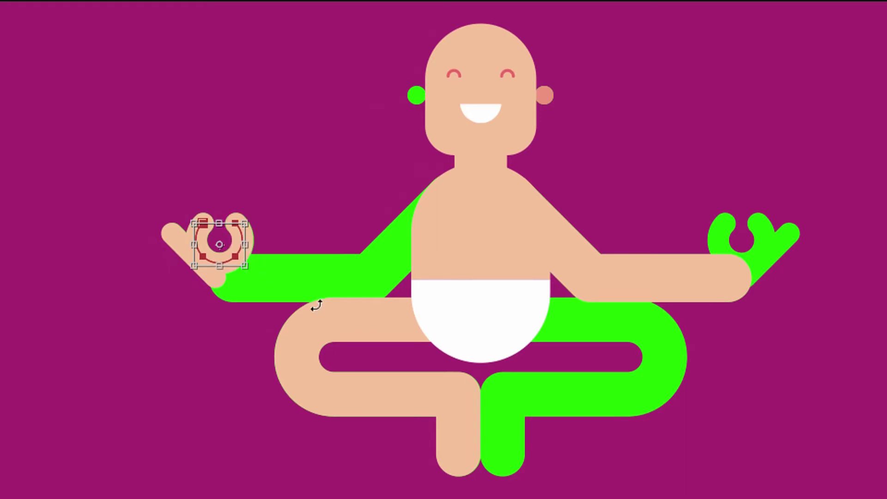
key(a)
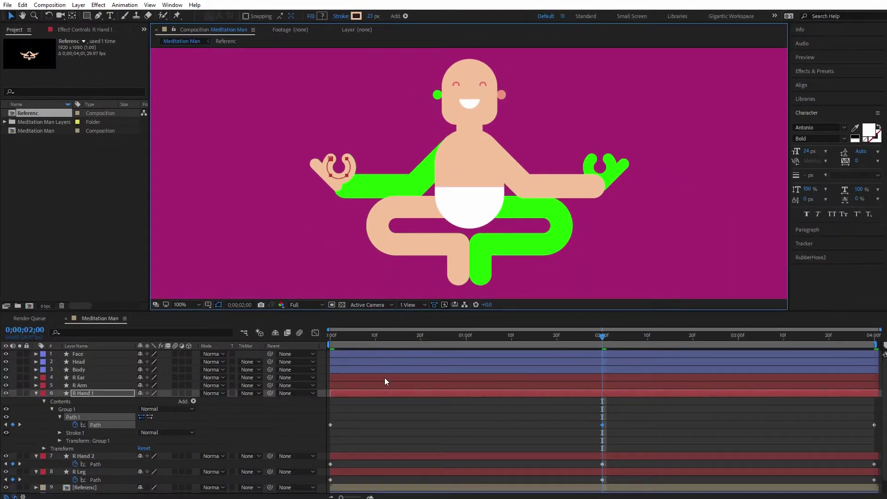
click(381, 395)
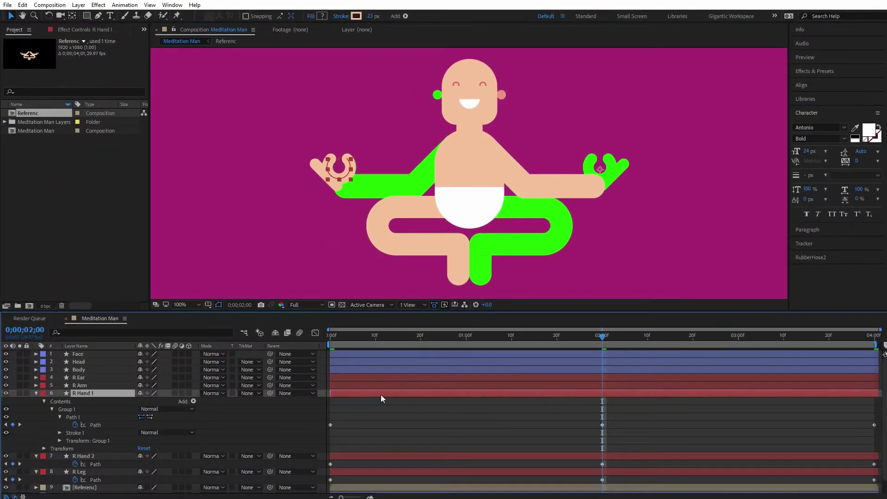
key(u)
click(378, 385)
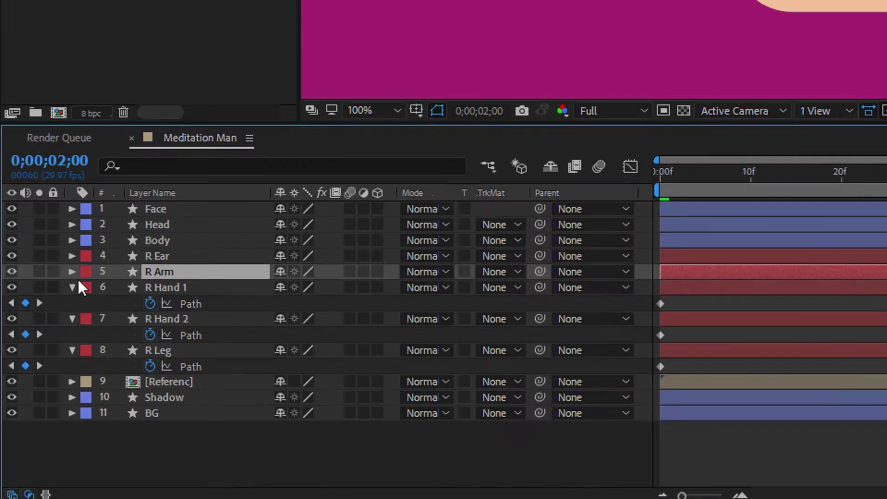
Key R Arm's Path at 0 and 4 seconds, then move to the 2-second mark.
click(36, 385)
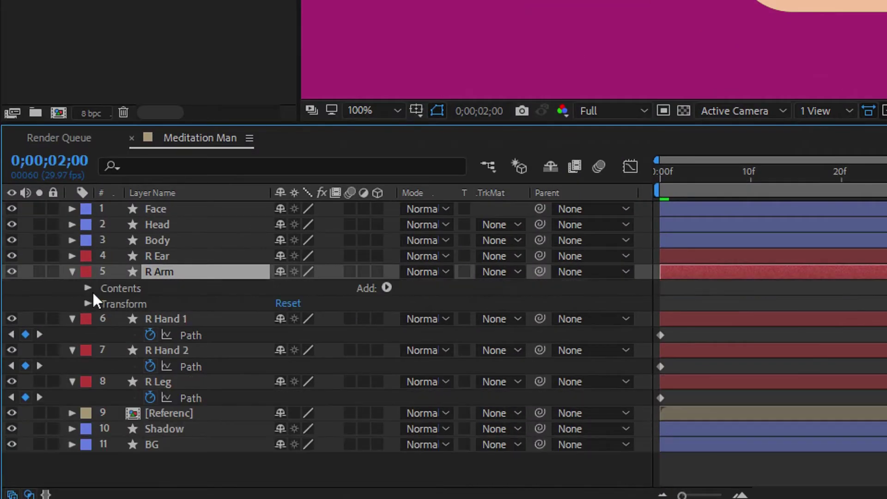
click(44, 393)
click(52, 401)
click(119, 319)
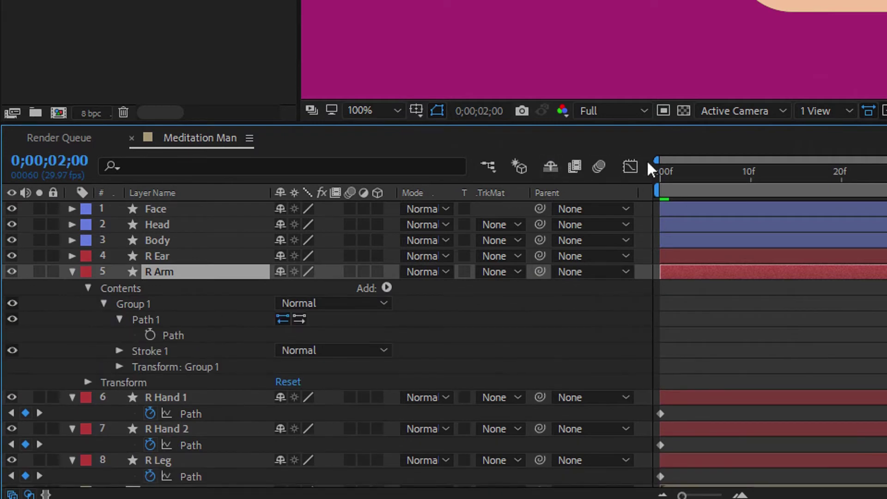
click(656, 169)
click(150, 334)
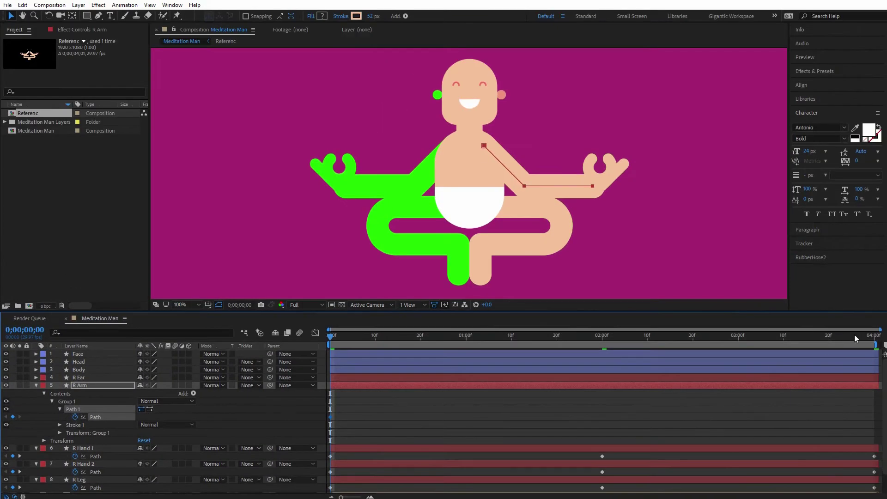
click(886, 184)
click(12, 417)
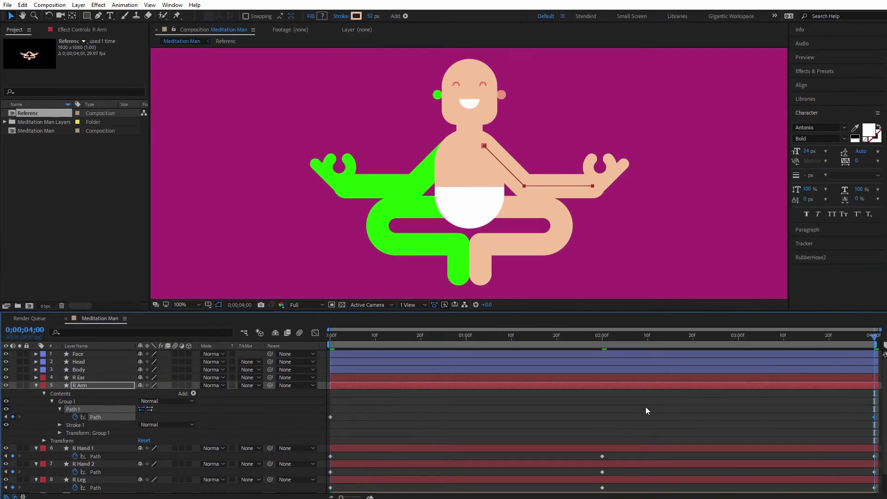
click(603, 341)
Flip the R Arm path over to the figure's left side at 2 seconds.
double_click(526, 186)
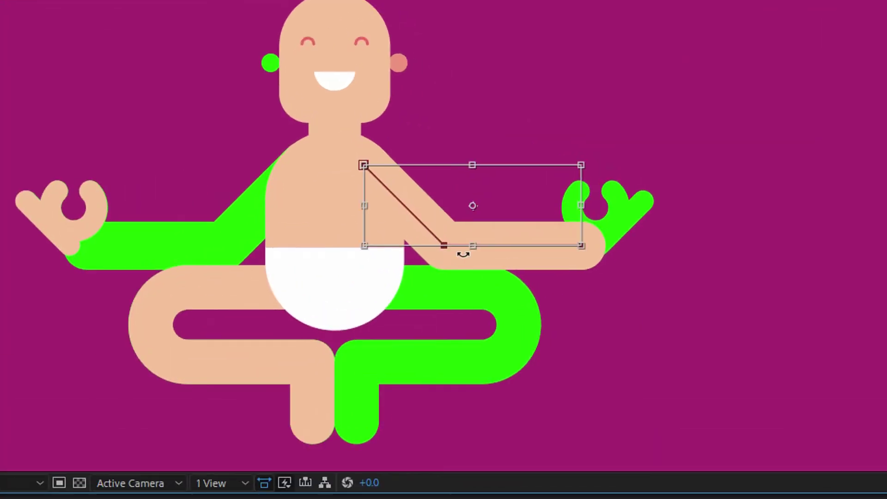
drag(583, 208, 88, 210)
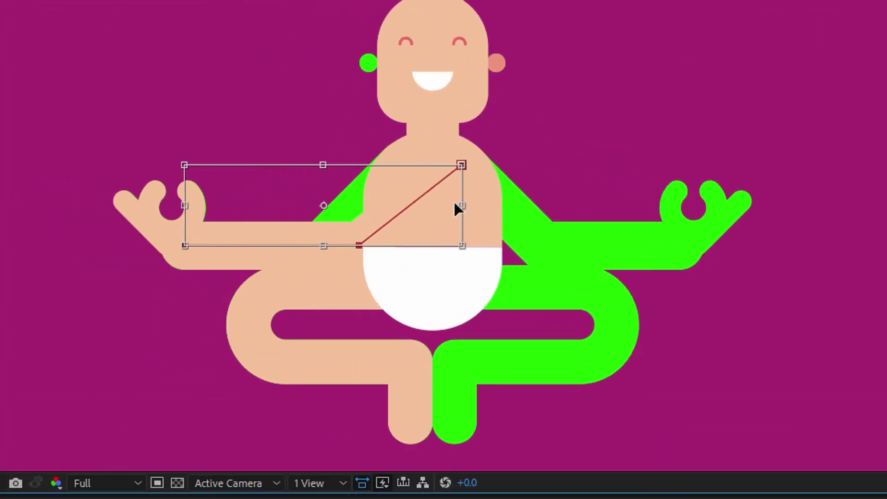
drag(456, 204, 402, 206)
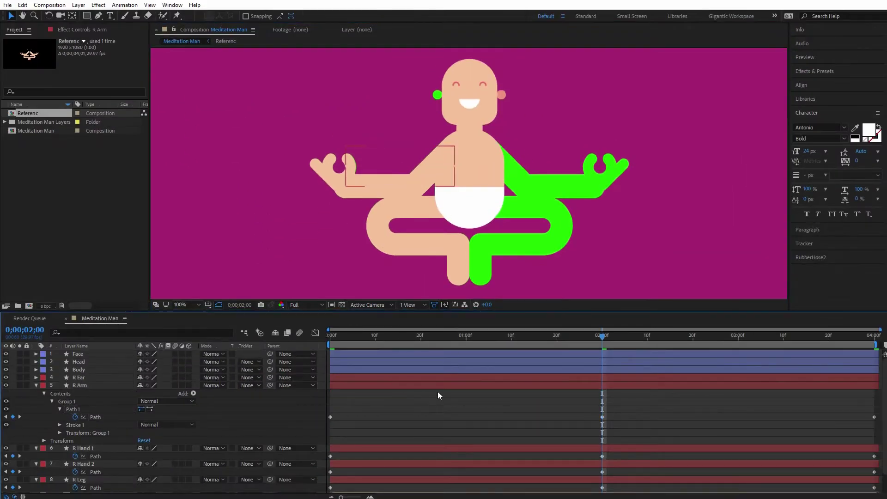
click(436, 385)
key(u)
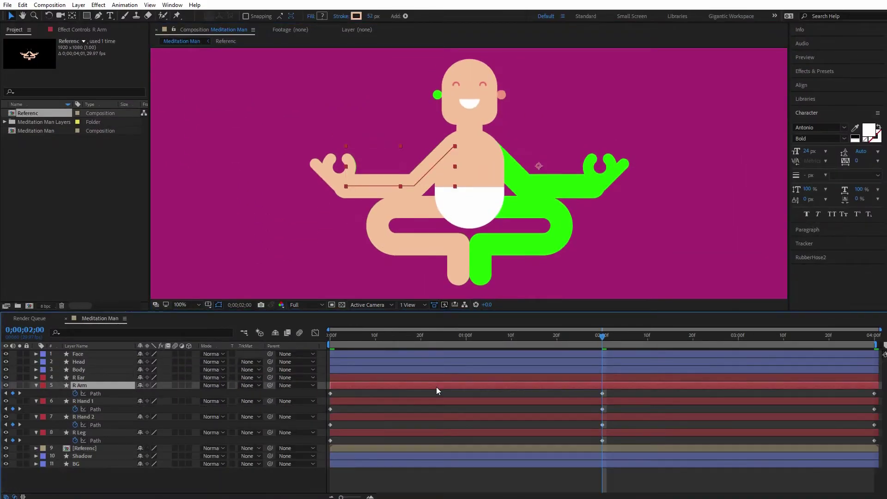
click(434, 378)
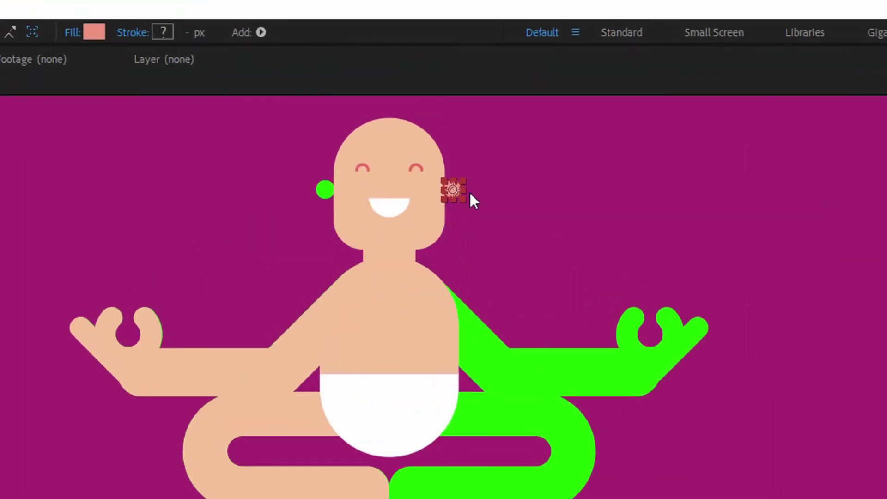
click(480, 210)
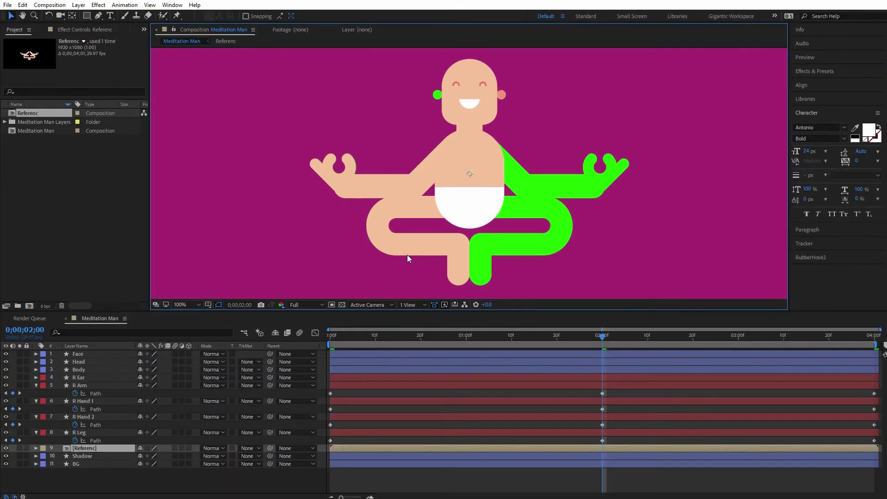
Key R Ear's Position at 0 and 4 seconds and nudge it left to 892,370 at 2 seconds.
click(334, 337)
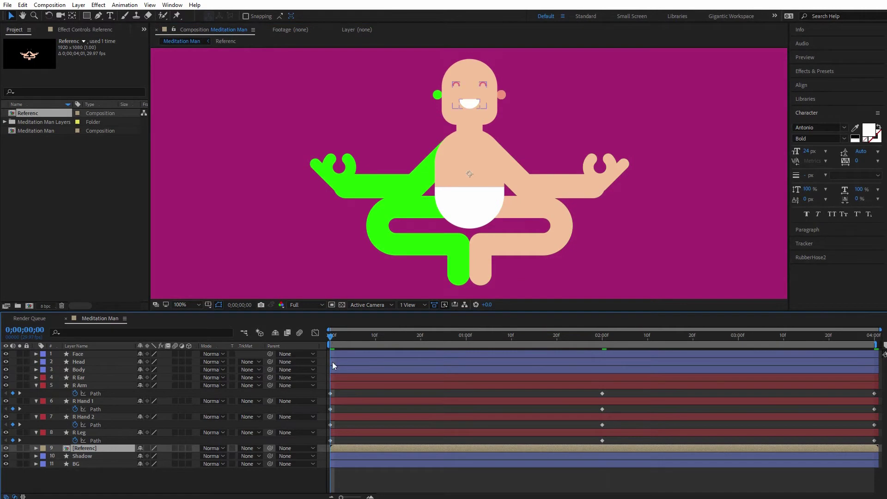
click(334, 378)
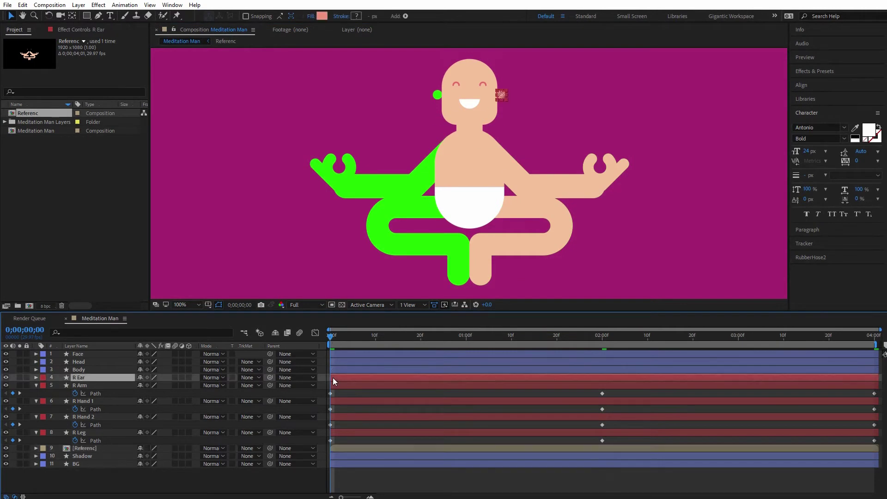
key(p)
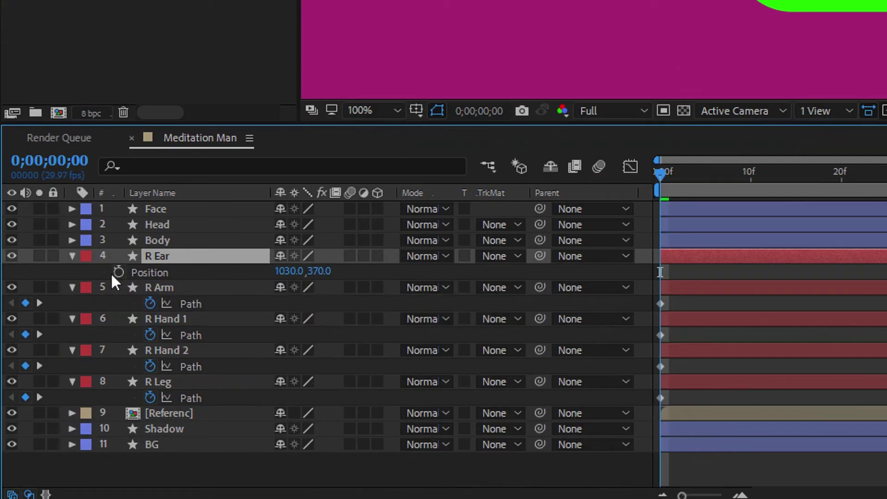
click(117, 272)
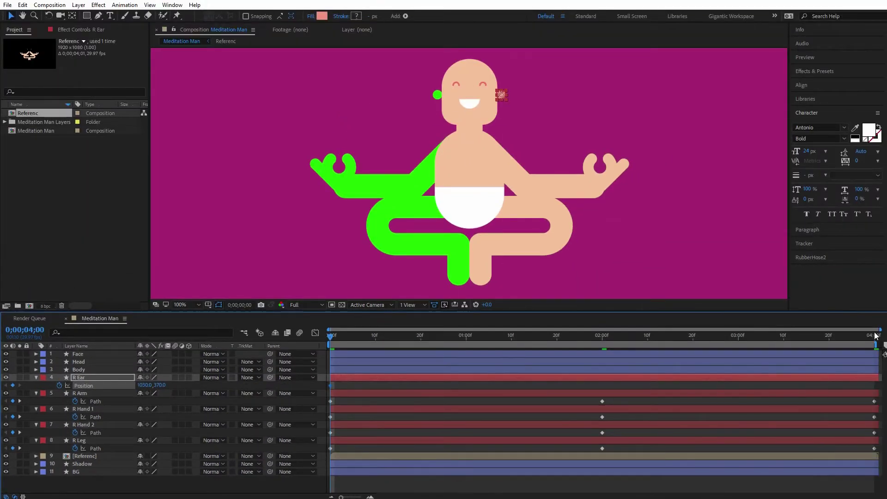
key(End)
click(14, 385)
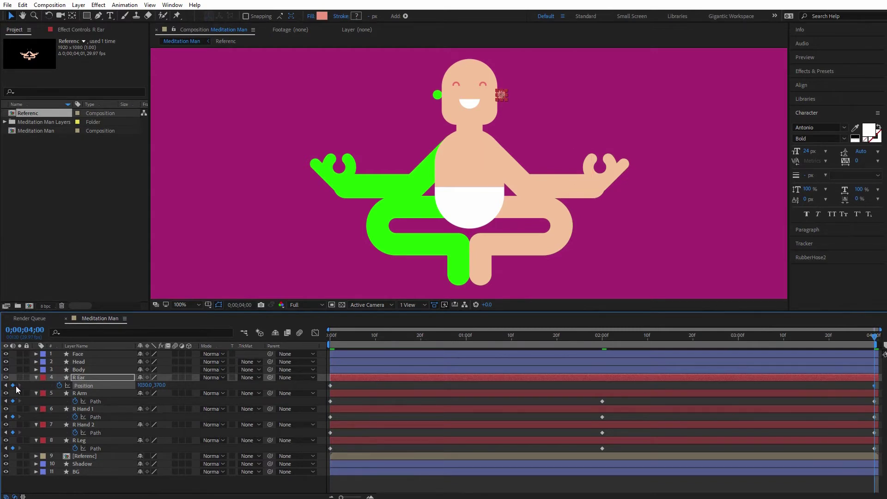
click(602, 337)
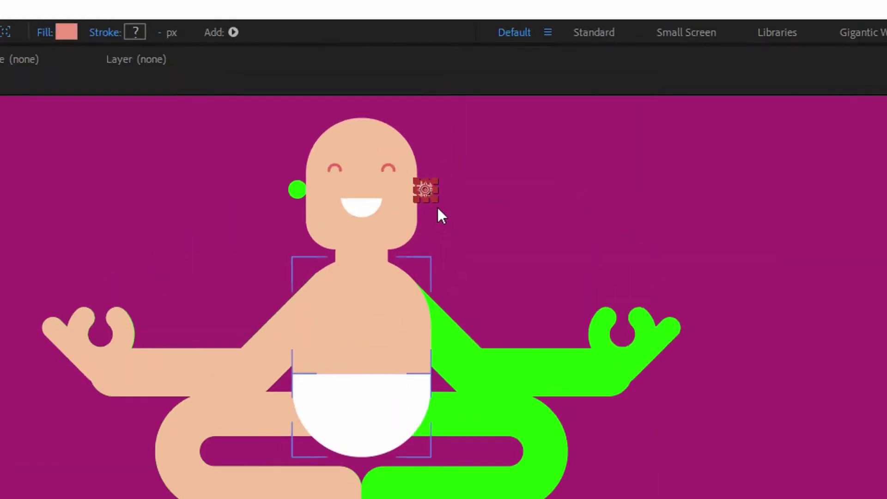
click(431, 190)
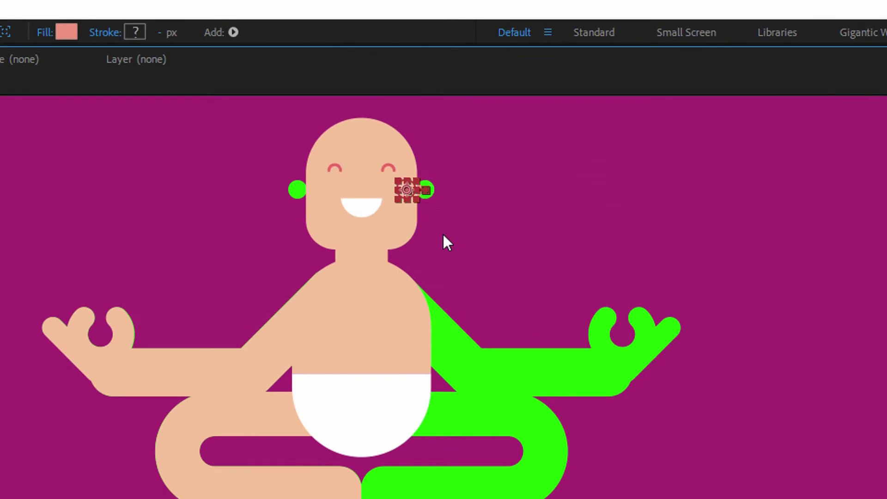
key(shift+Left)
key(shift+Left)
key(shift+Left)
key(shift+Left)
key(shift+Left)
key(shift+Left)
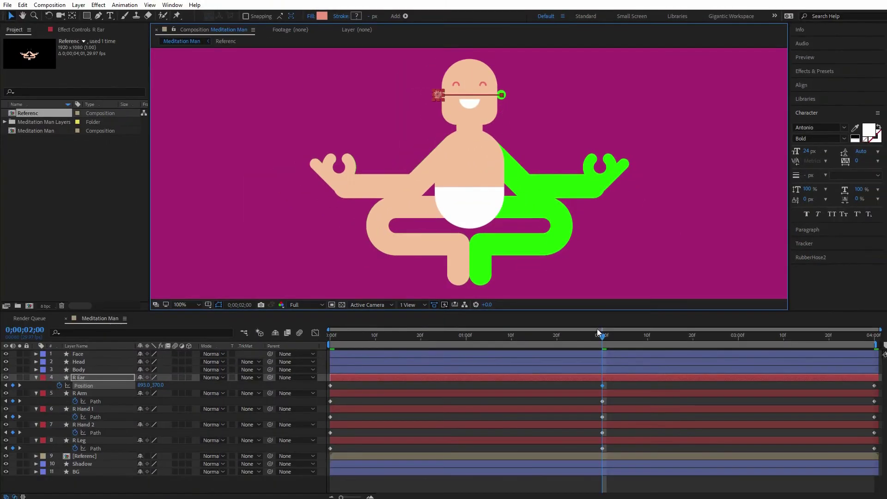
key(Left)
Delete the green [Referenc] layer and select the right-side limb layers from R Ear down.
click(585, 384)
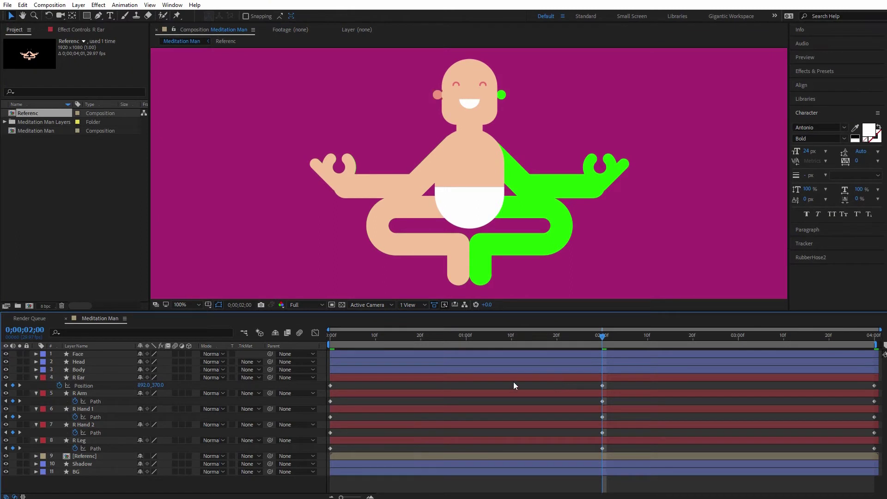
click(433, 455)
key(Delete)
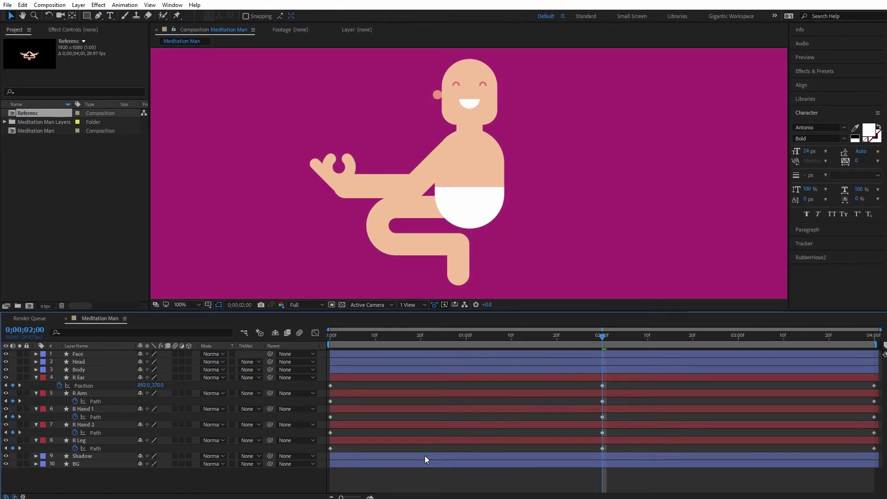
click(442, 377)
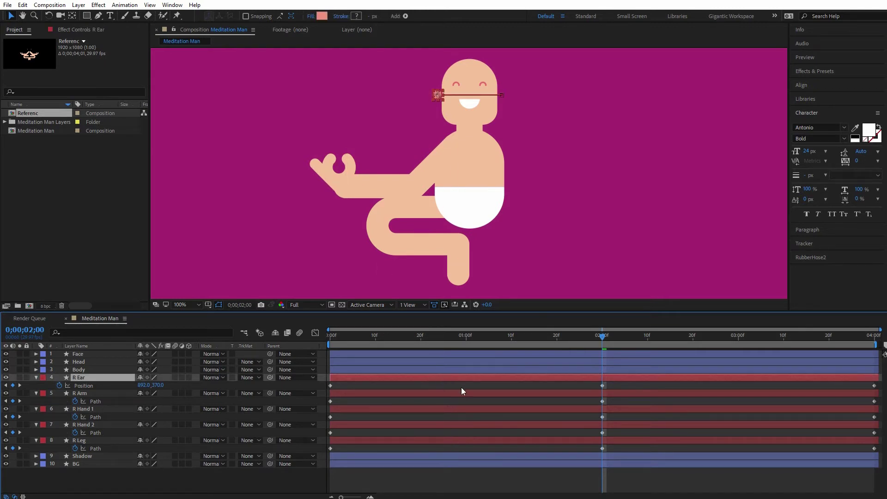
shift+click(460, 440)
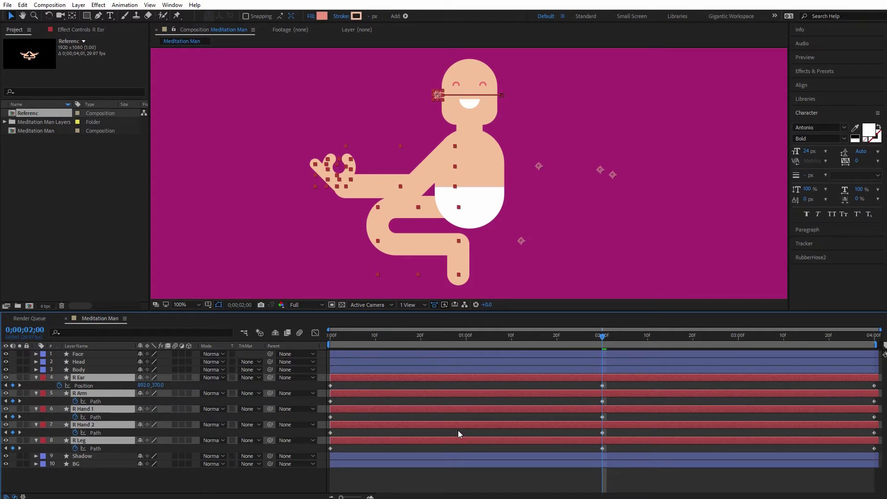
Duplicate the five right-side layers and set the copies' label colour to Aqua.
key(ctrl+d)
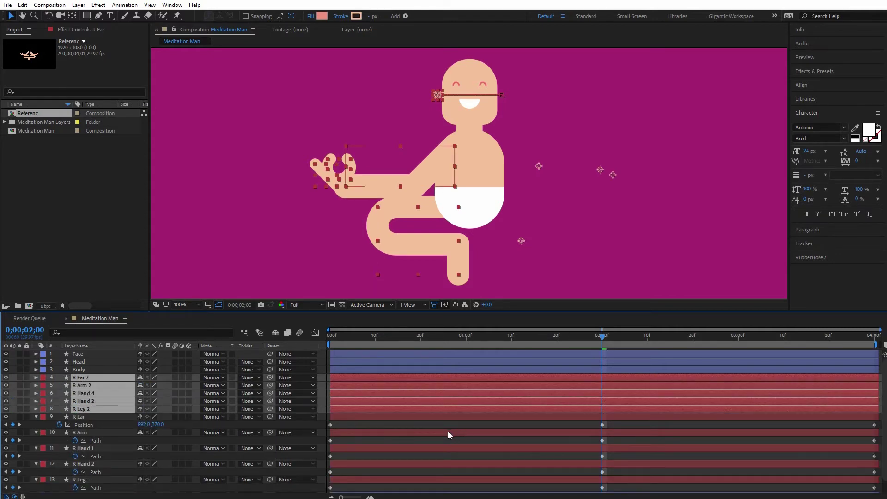
click(43, 385)
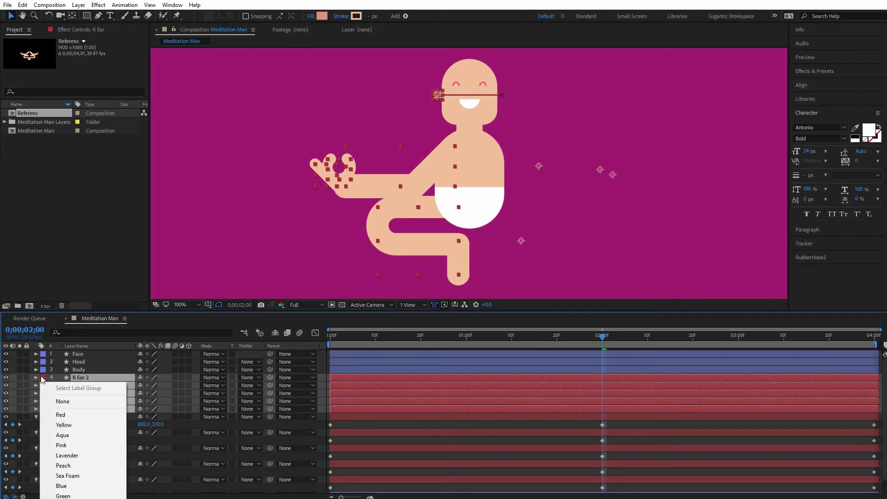
click(65, 435)
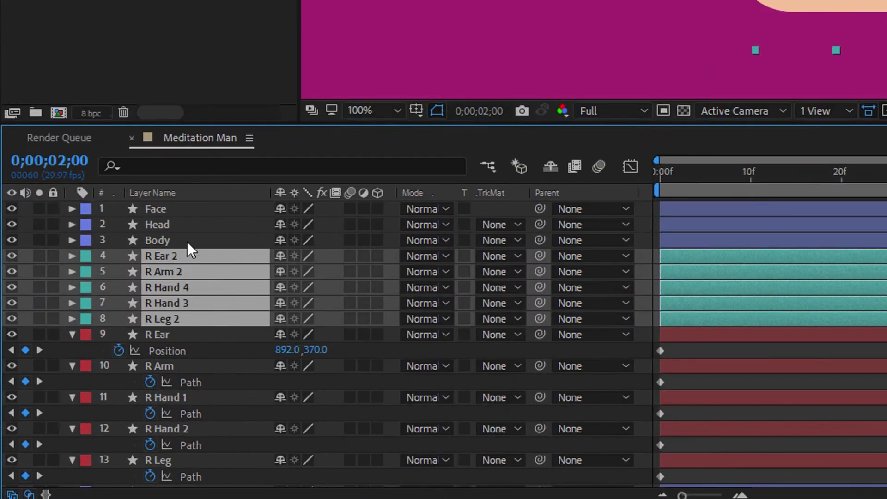
click(188, 242)
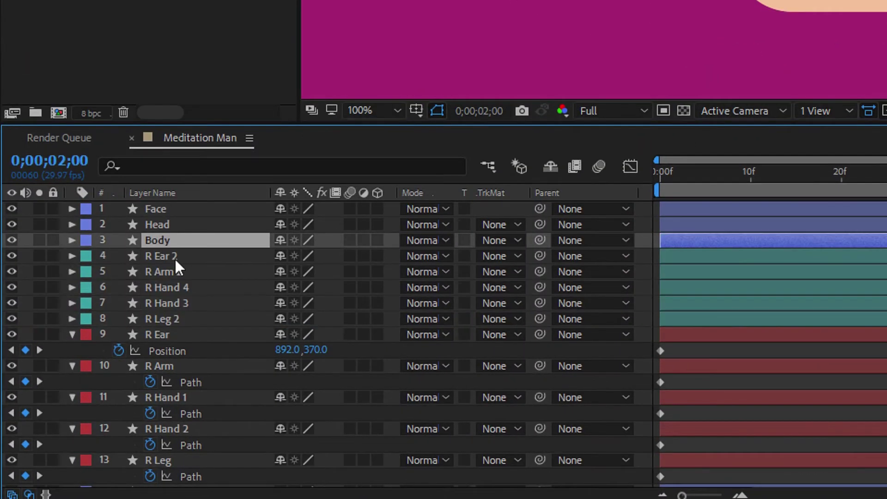
Rename the R Ear 2 and R Arm 2 copies to L Ear and L Arm.
click(174, 256)
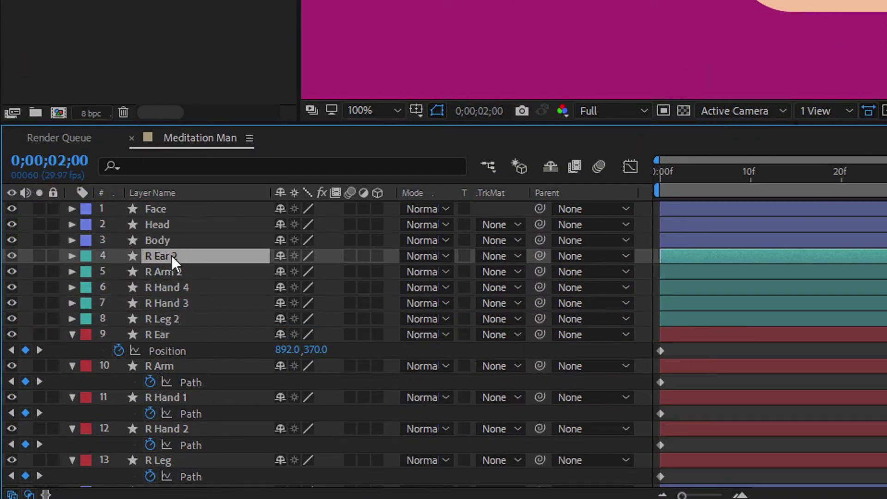
right_click(171, 256)
click(209, 242)
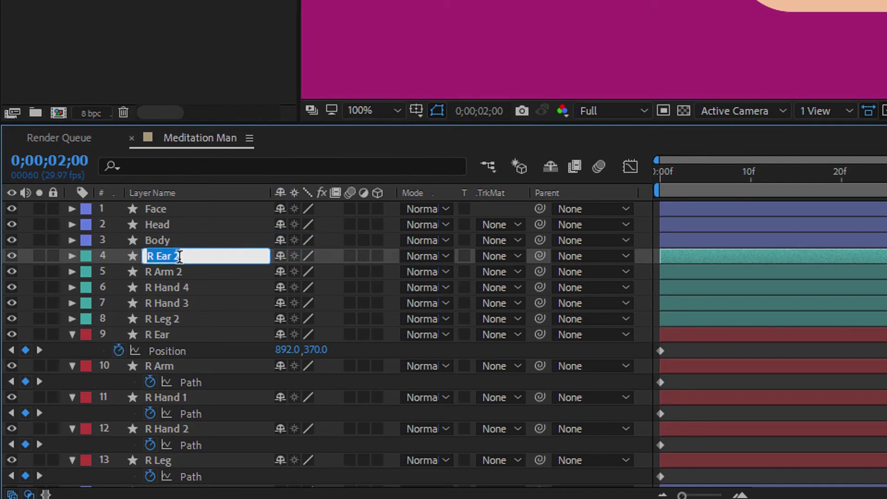
double_click(201, 255)
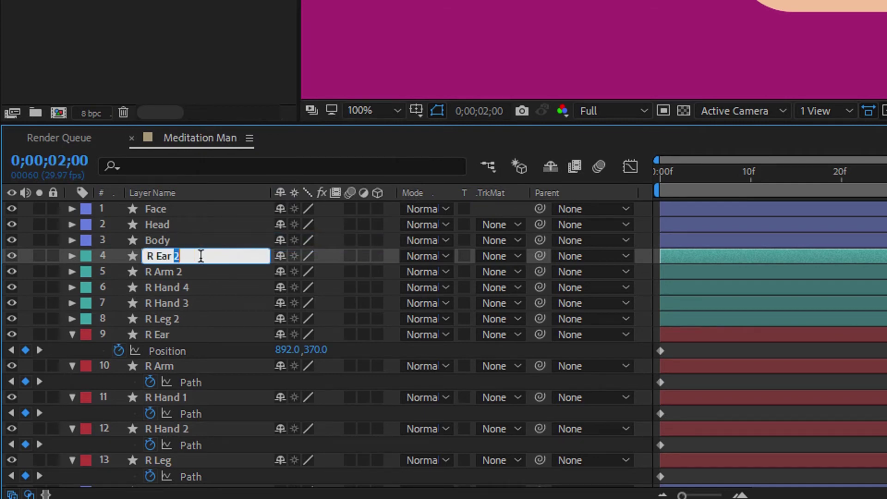
double_click(150, 255)
text(L)
right_click(162, 275)
click(192, 261)
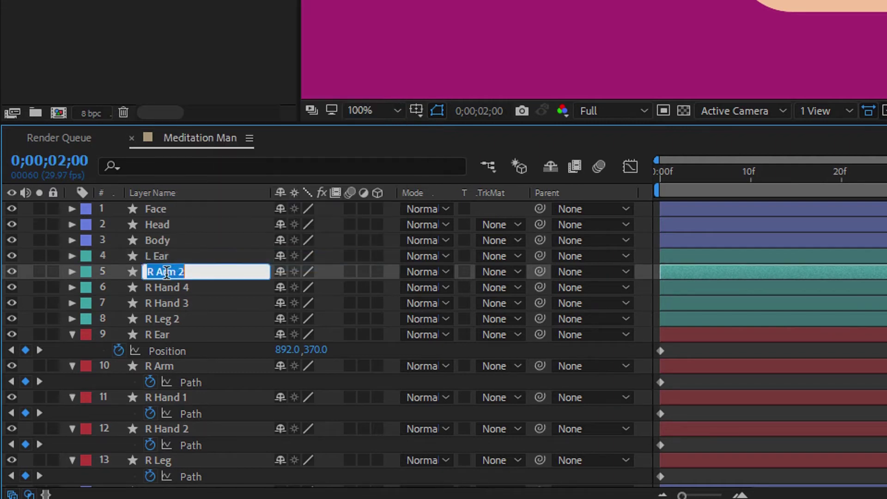
double_click(180, 272)
drag(158, 272, 133, 276)
text(L)
Rename the R Hand 4 and R Hand 3 copies both to L Hand.
right_click(178, 289)
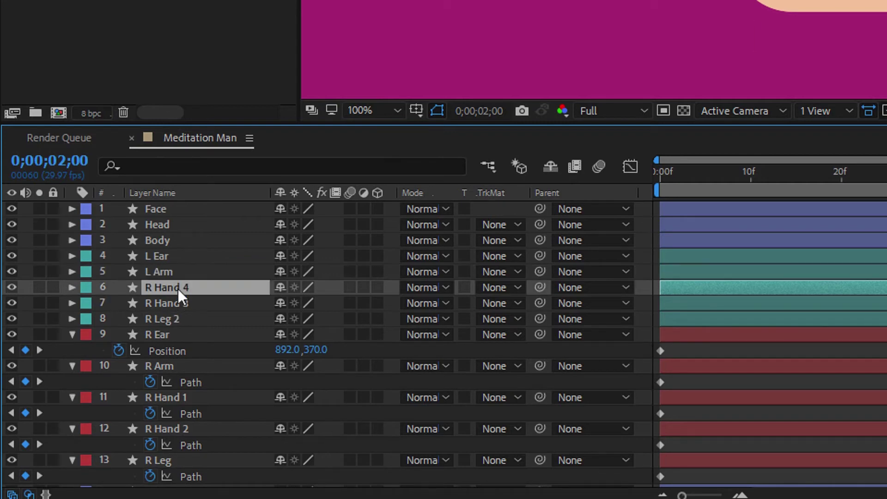
click(196, 263)
key(End)
key(BackSpace)
key(BackSpace)
drag(154, 288, 144, 288)
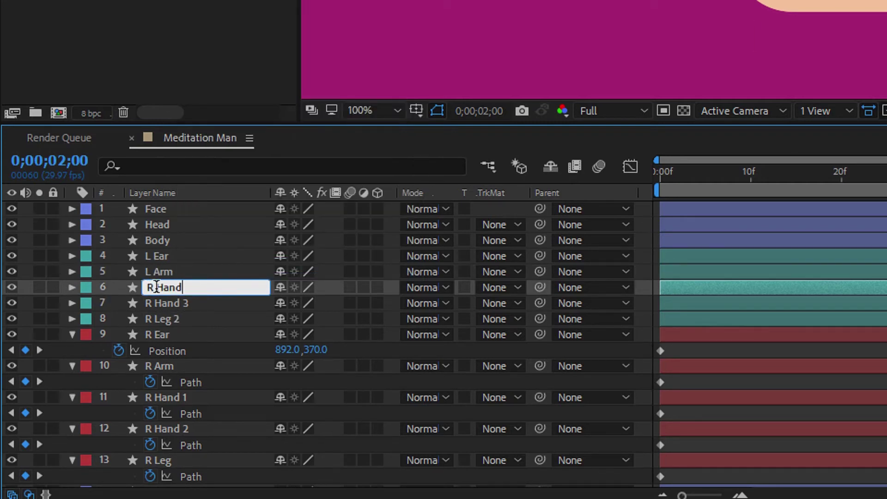
text(L)
click(162, 305)
right_click(163, 306)
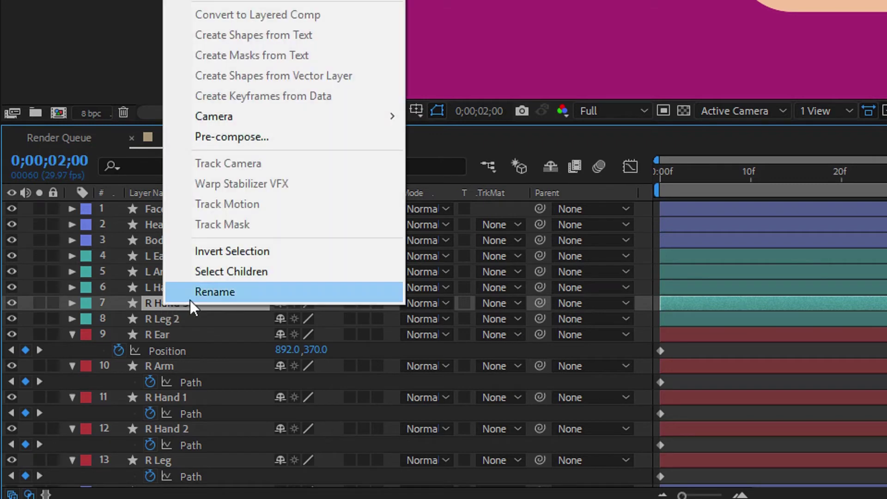
click(190, 296)
key(End)
key(BackSpace)
key(BackSpace)
drag(154, 303, 143, 304)
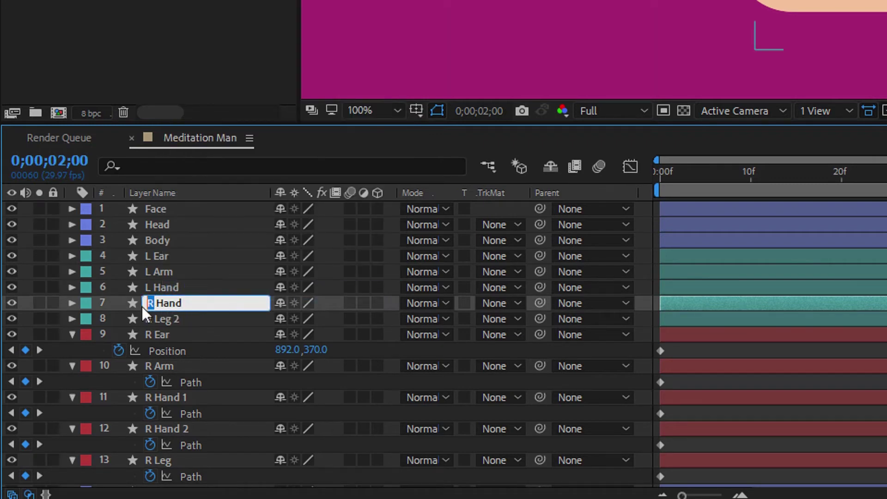
text(L)
click(167, 319)
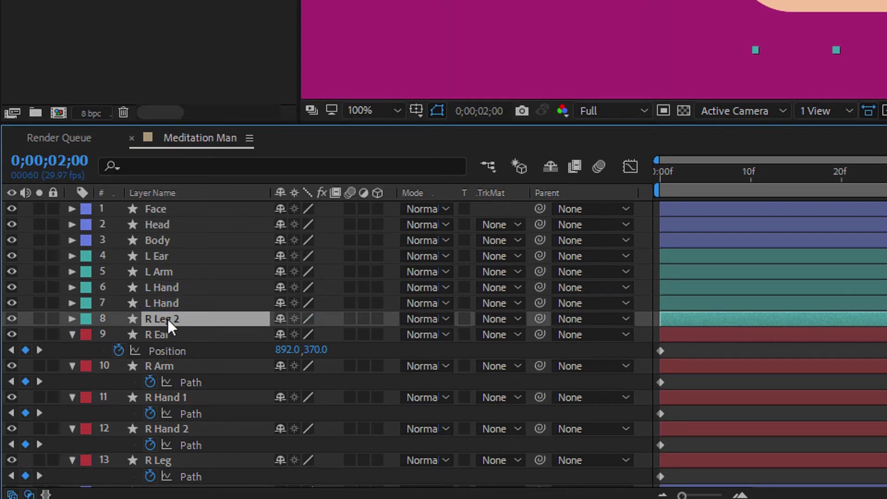
Rename the R Leg 2 copy to L Leg.
right_click(168, 320)
click(206, 303)
key(End)
key(BackSpace)
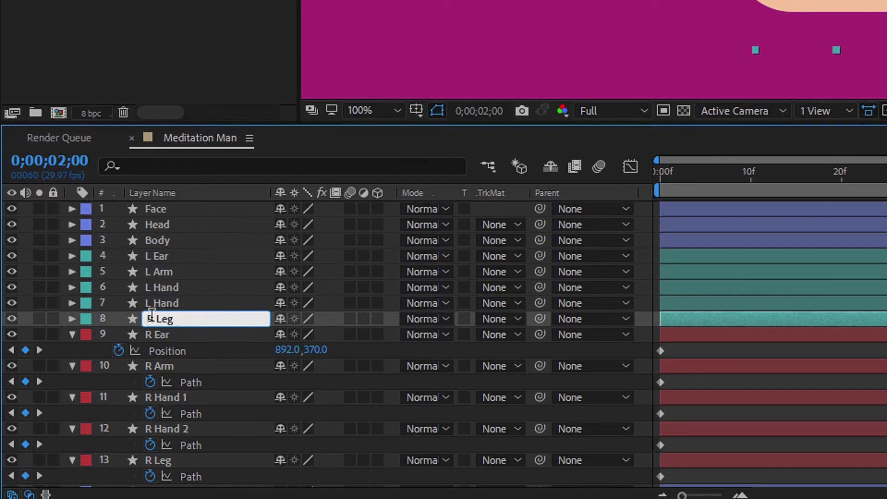
drag(154, 318, 146, 317)
text(L)
click(204, 288)
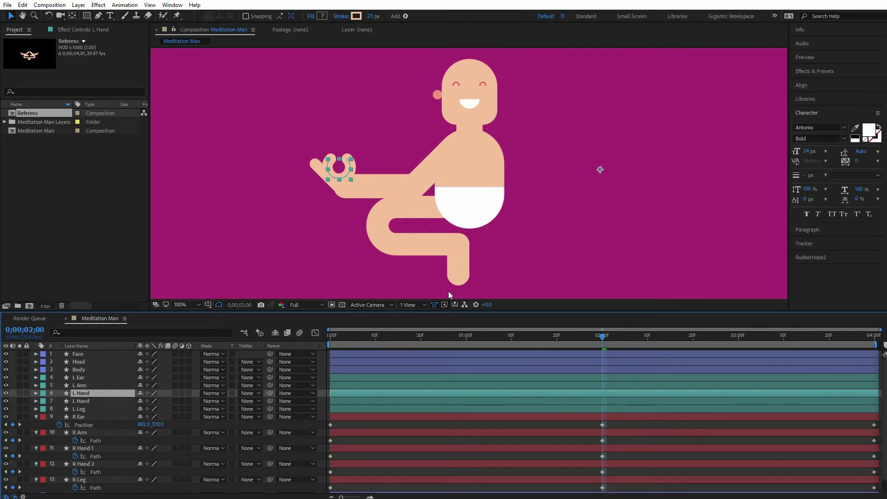
Delete the L layers' 0:00 keyframes and slide the remaining ones two seconds earlier to 0:00 and 2:00.
click(381, 377)
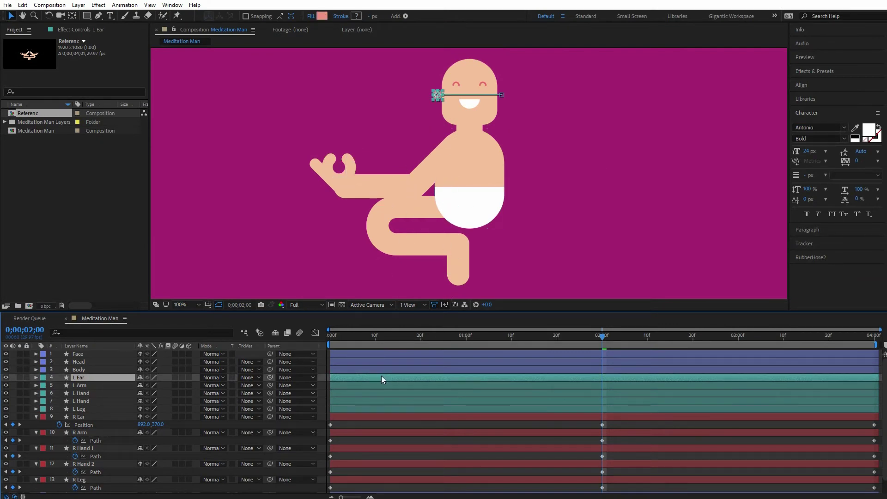
shift+click(388, 410)
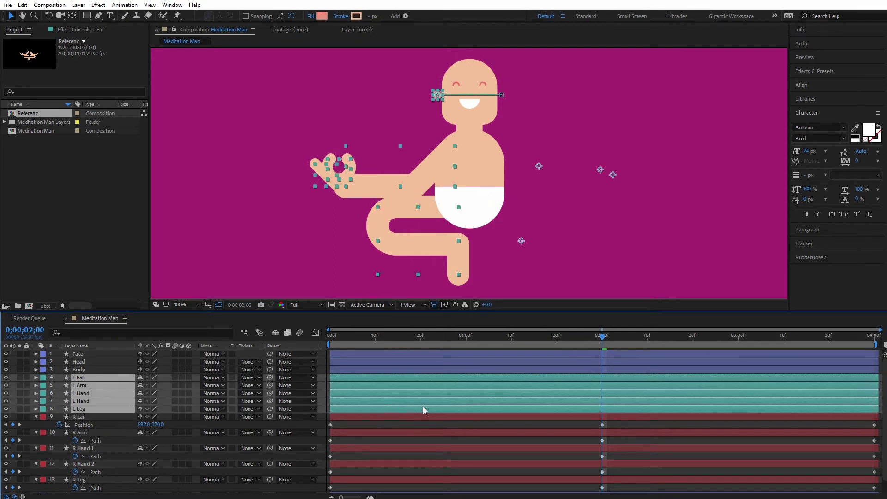
key(u)
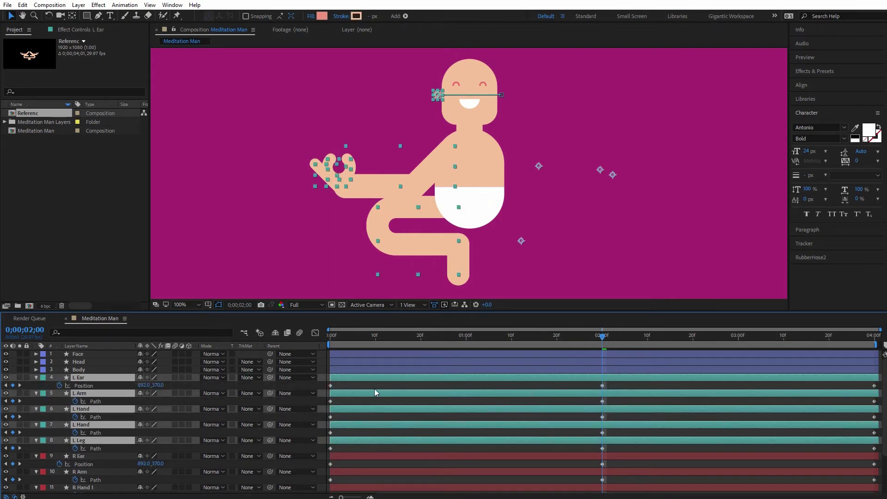
drag(337, 387, 337, 446)
key(Delete)
mouse_move(594, 383)
mouse_down()
mouse_move(760, 449)
mouse_move(880, 454)
mouse_up()
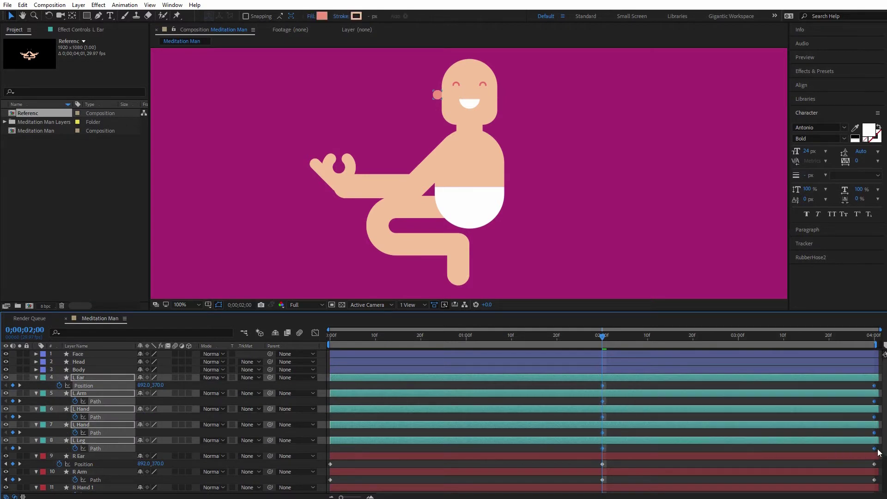
drag(875, 386, 603, 393)
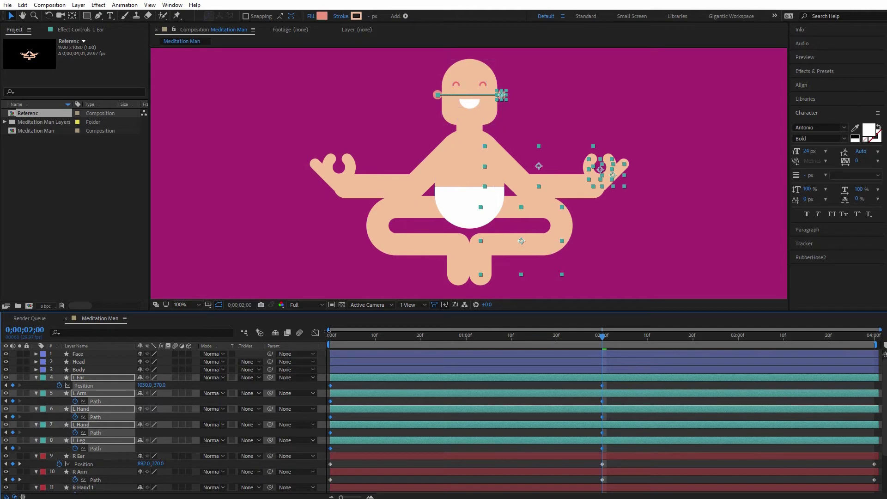
key(End)
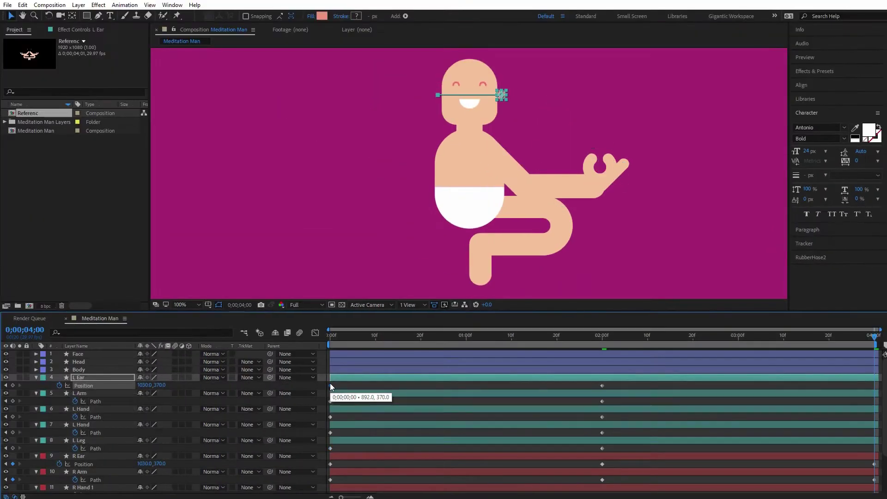
Paste each L layer's starting keyframe at 4:00 to close the loop, then preview the animation.
click(331, 386)
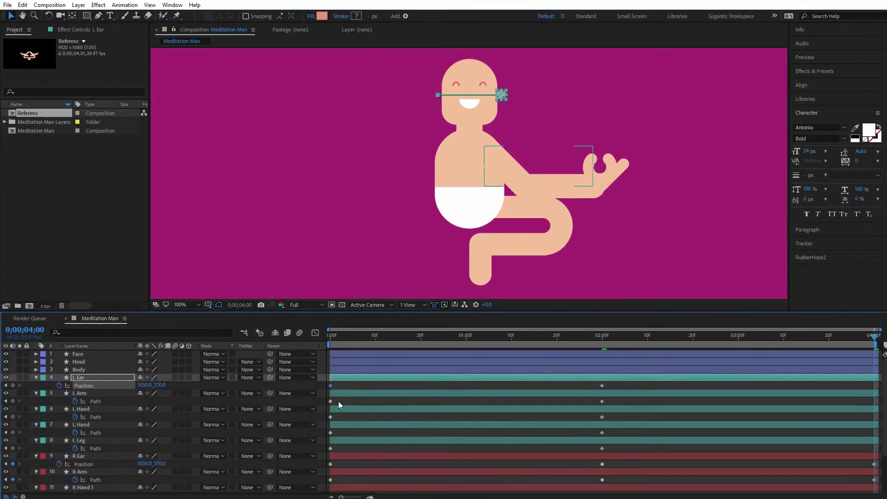
key(ctrl+v)
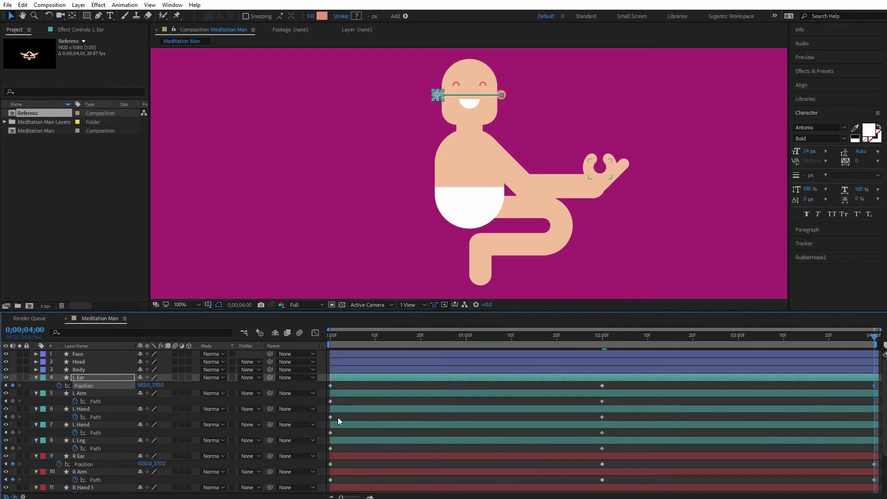
click(331, 402)
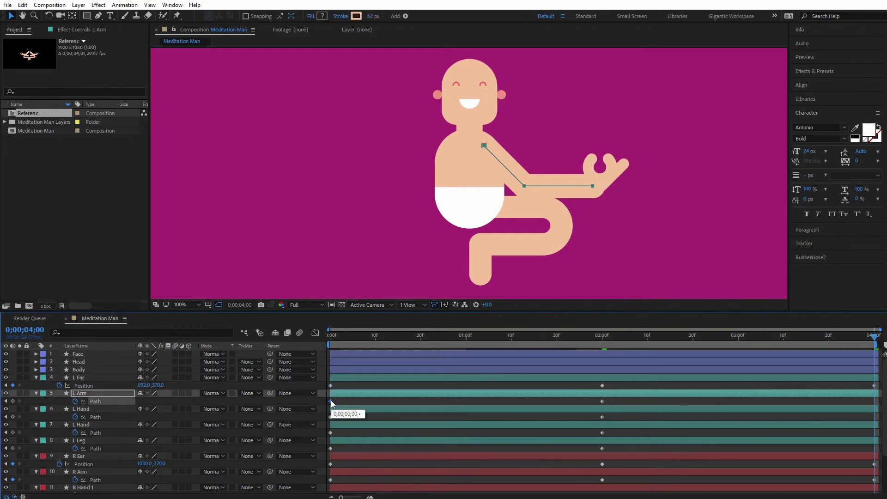
key(ctrl+v)
click(330, 417)
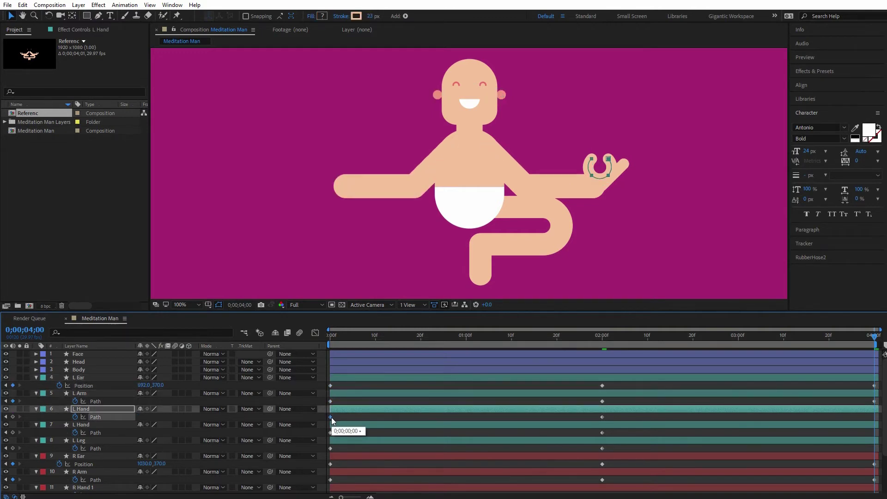
key(ctrl+v)
click(330, 432)
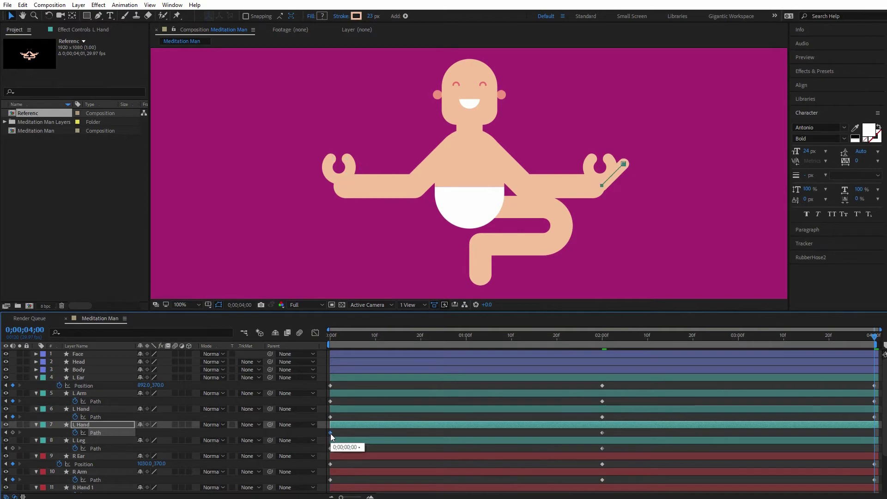
key(ctrl+v)
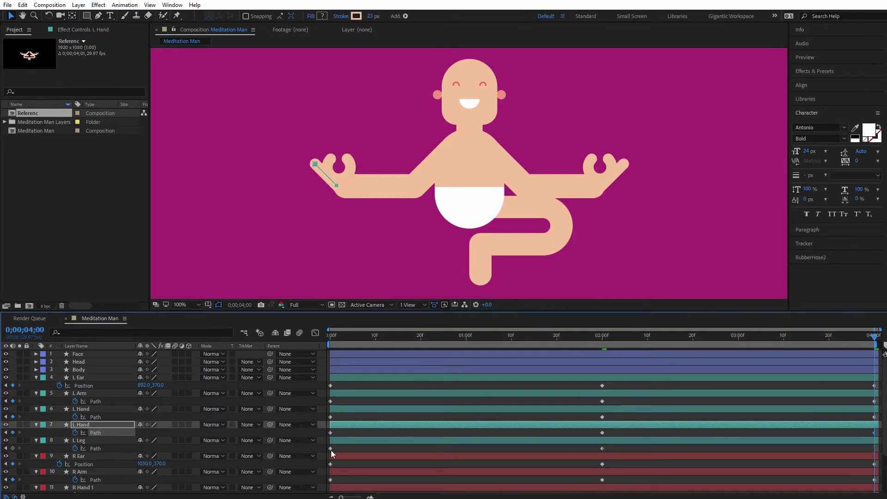
click(330, 448)
key(ctrl+v)
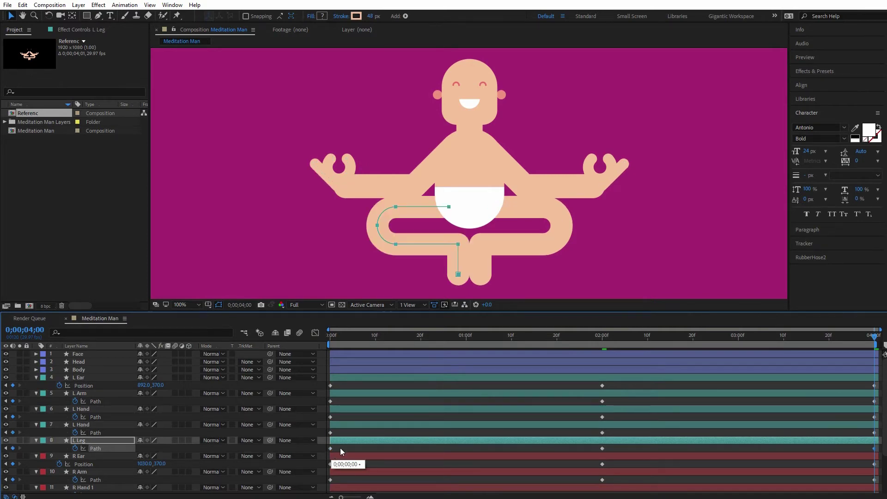
click(691, 435)
key(space)
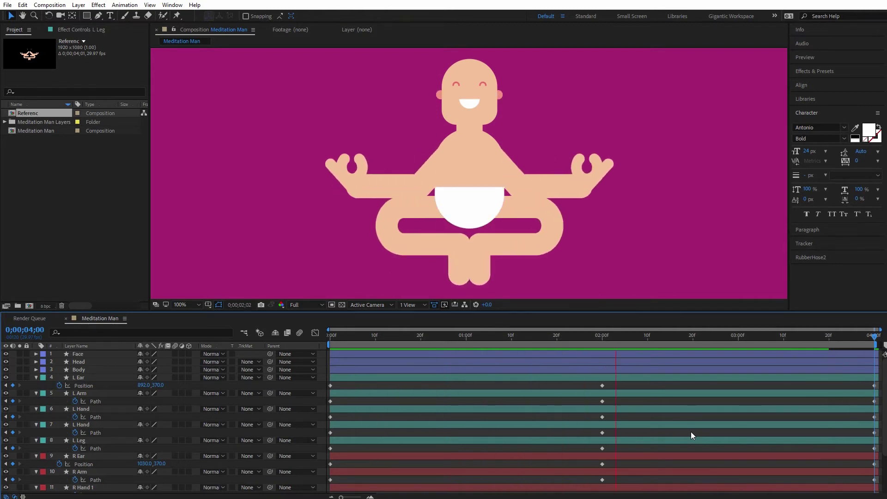
Stop playback, return to 0:00, and collapse the L Ear through R Leg layers' properties.
key(space)
click(433, 369)
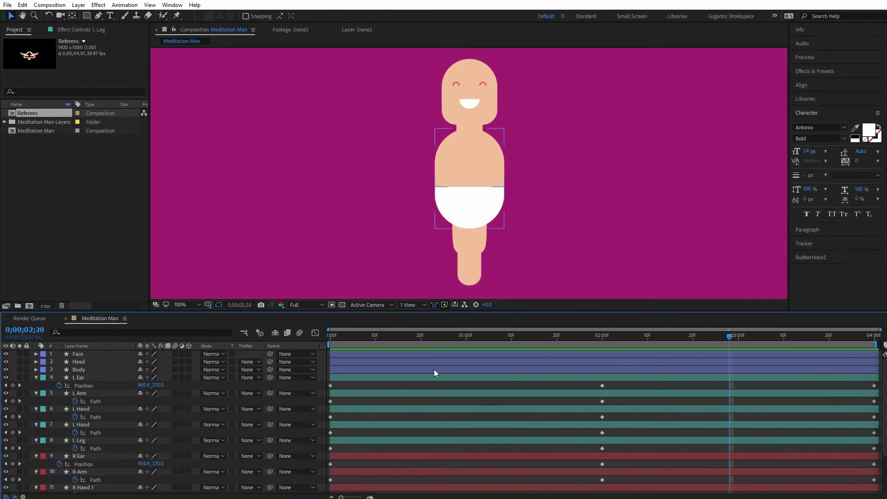
click(322, 334)
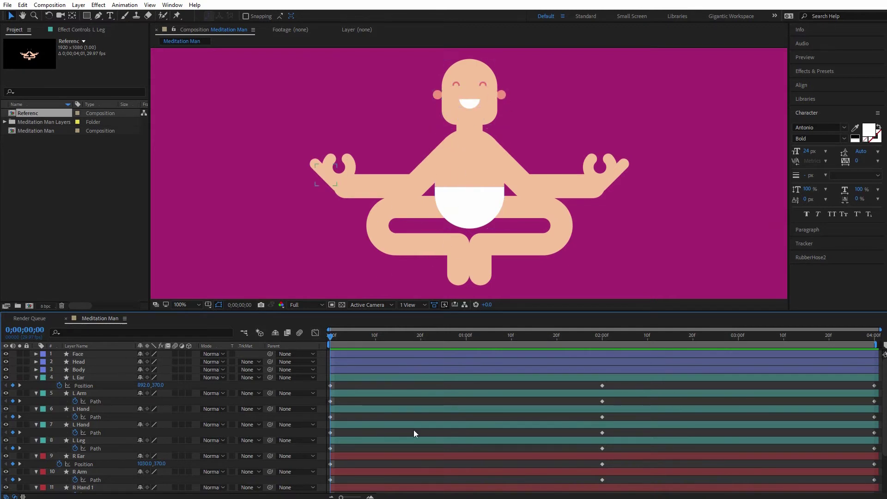
click(406, 377)
scroll(472, 382, down, 3)
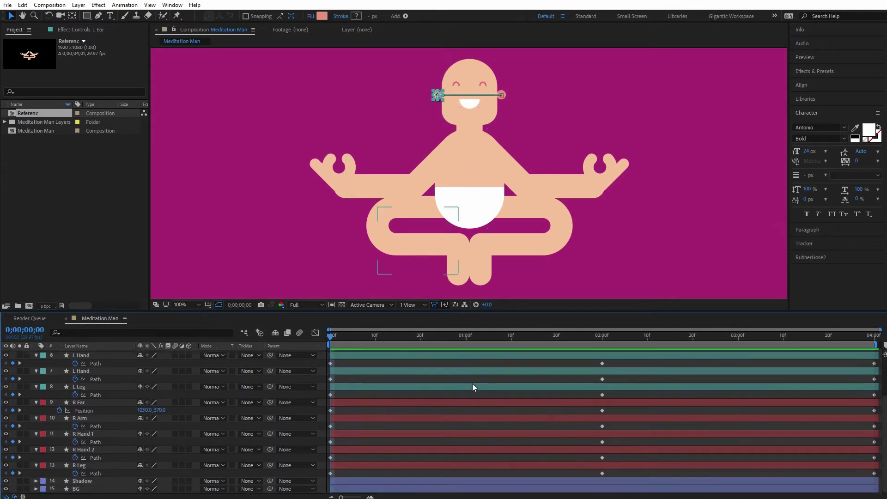
shift+click(488, 464)
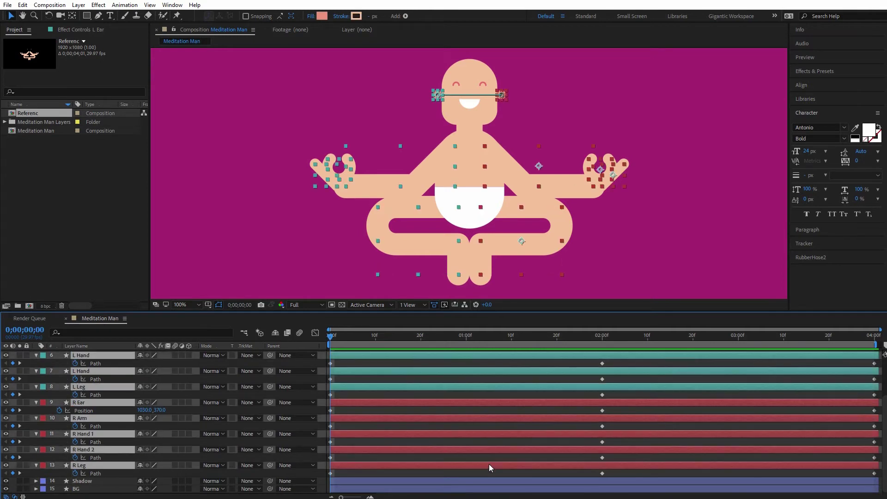
key(u)
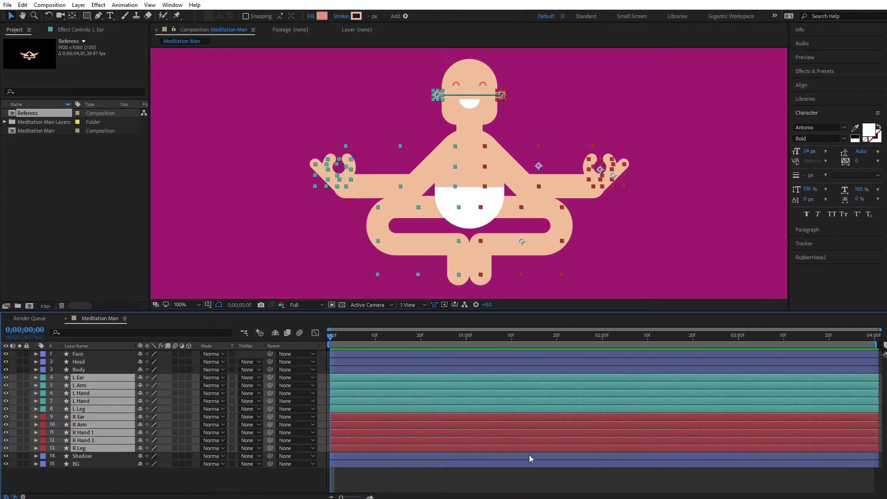
click(517, 473)
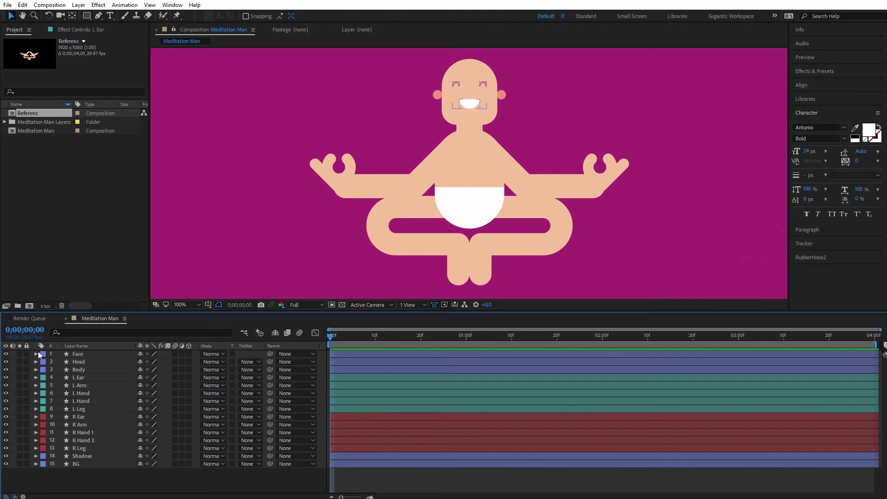
Zoom to 200% on the face, key the Face layer's Position at 0:00, and move to 1:10.
click(77, 354)
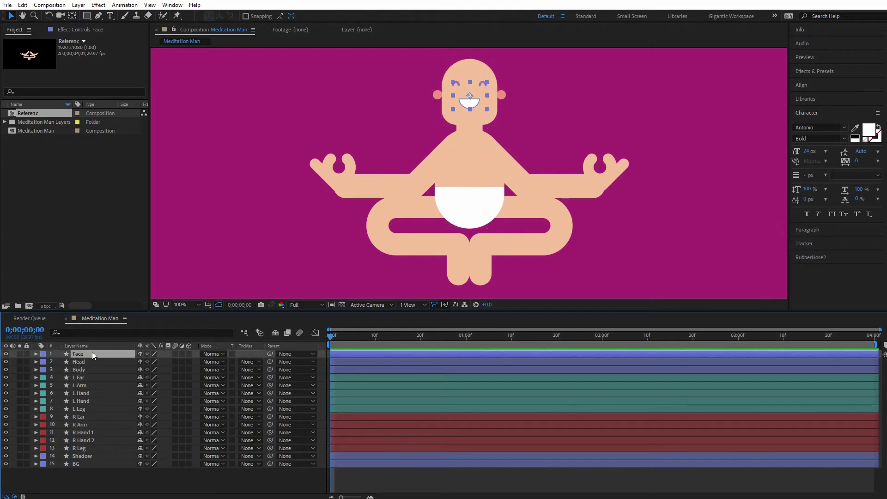
click(199, 304)
click(201, 419)
drag(543, 137, 343, 237)
key(v)
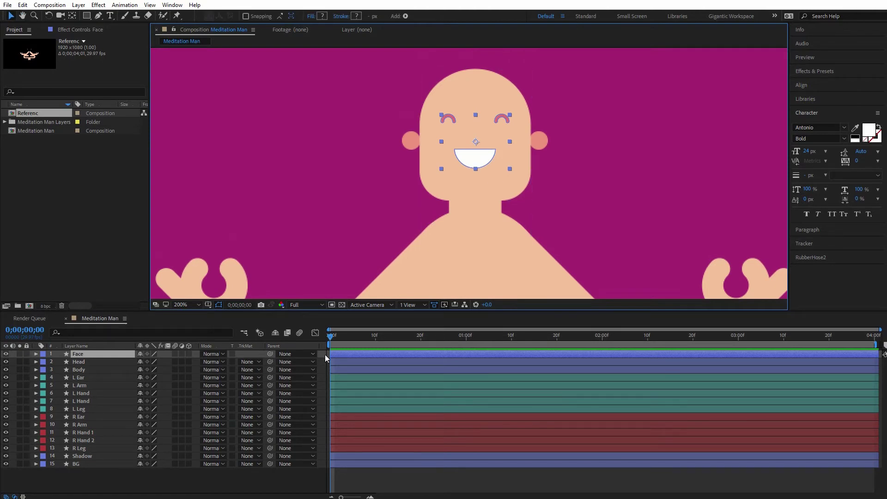
key(p)
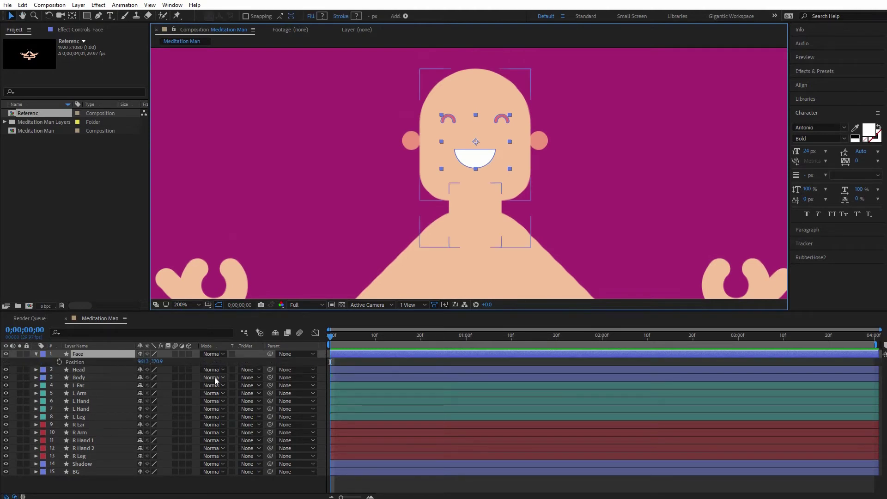
click(59, 362)
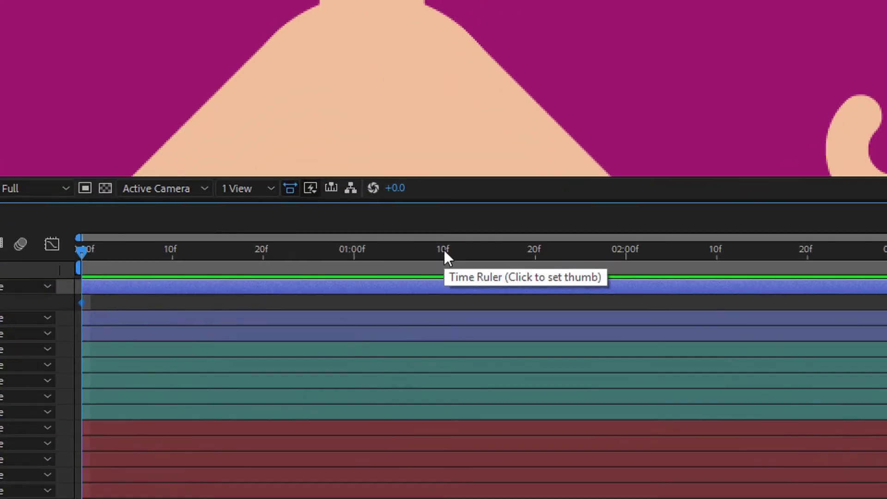
click(511, 338)
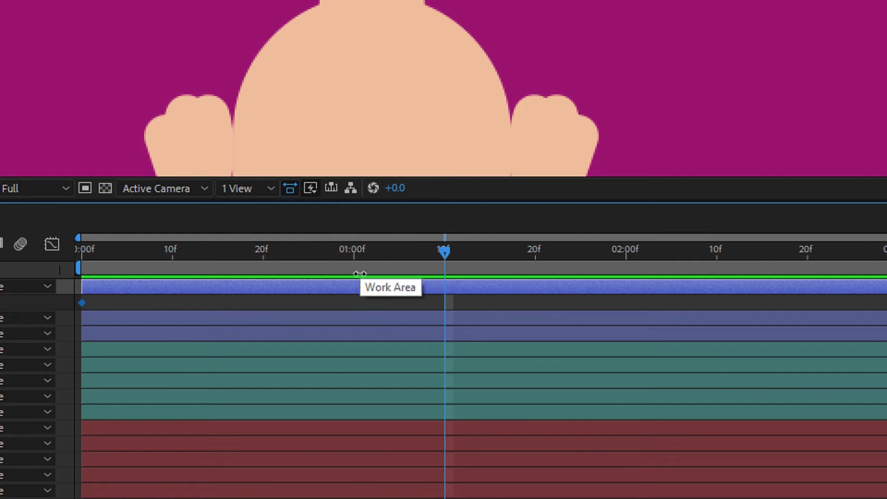
Nudge the face group left off the head at 1:10, then jump it to the right side at 1:11.
click(421, 10)
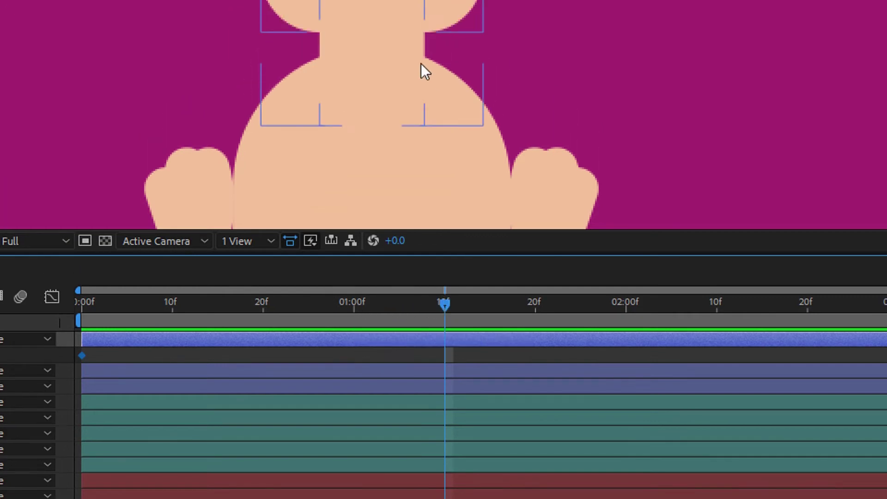
click(420, 74)
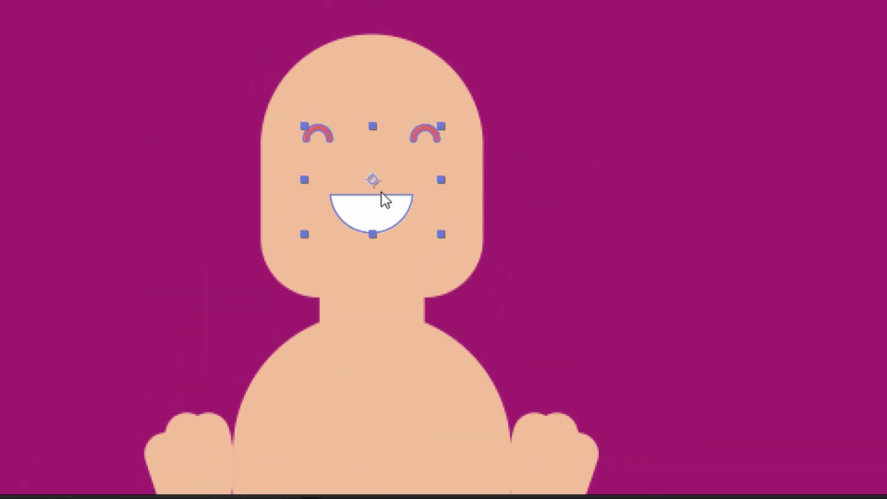
key(shift+Left)
key(shift+Left)
key(shift+Left)
key(shift+Left)
key(shift+Left)
key(shift+Left)
key(shift+Left)
key(shift+Left)
key(shift+Left)
key(shift+Left)
key(shift+Left)
key(shift+Left)
key(shift+Left)
key(shift+Left)
key(shift+Left)
key(shift+Left)
key(shift+Left)
key(shift+Left)
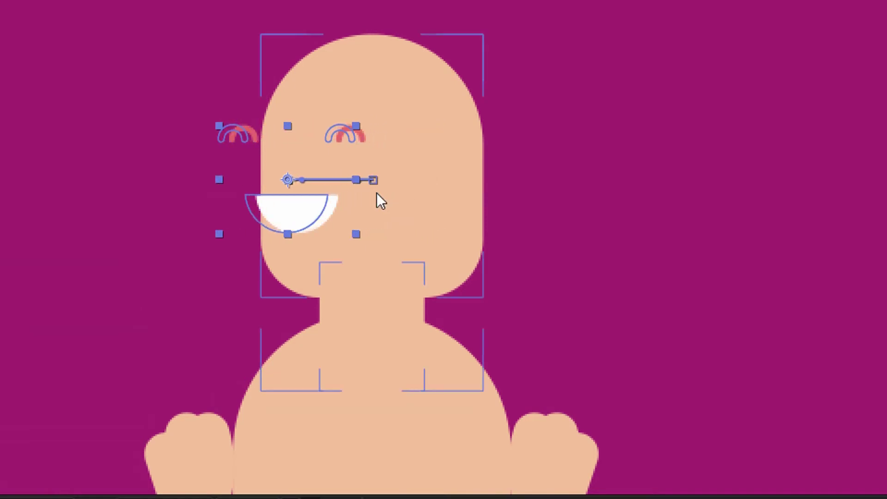
key(shift+Left)
key(shift+Left)
key(shift+Left)
key(shift+Left)
key(shift+Left)
key(shift+Left)
key(shift+Left)
key(shift+Left)
key(shift+Left)
key(shift+Left)
key(shift+Left)
key(shift+Left)
key(shift+Left)
key(shift+Left)
key(shift+Left)
key(shift+Left)
key(shift+Left)
key(shift+Left)
key(shift+Left)
key(shift+Left)
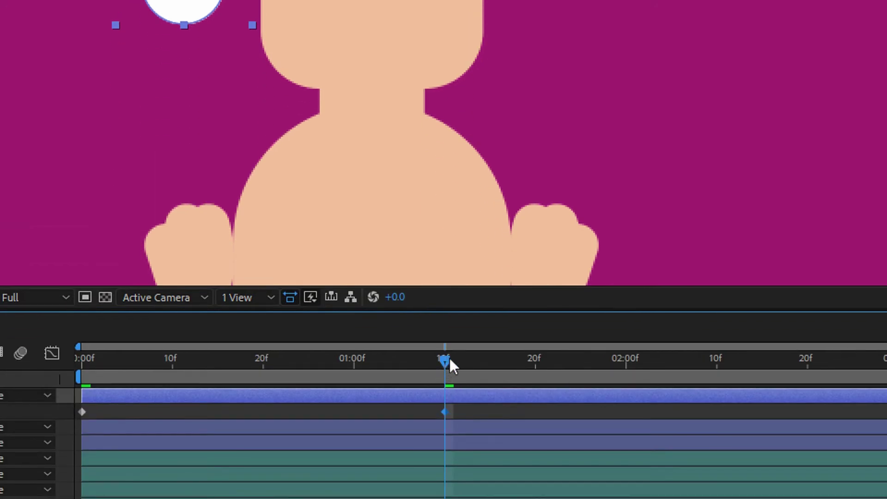
click(451, 360)
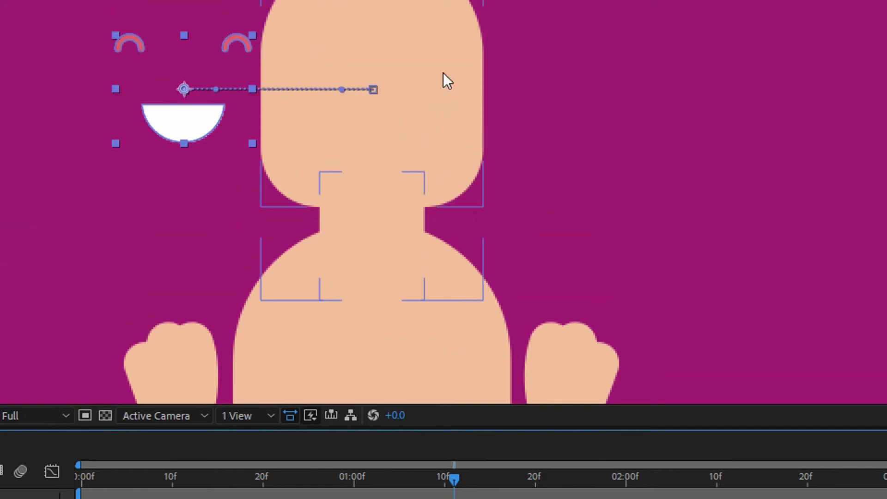
key(space)
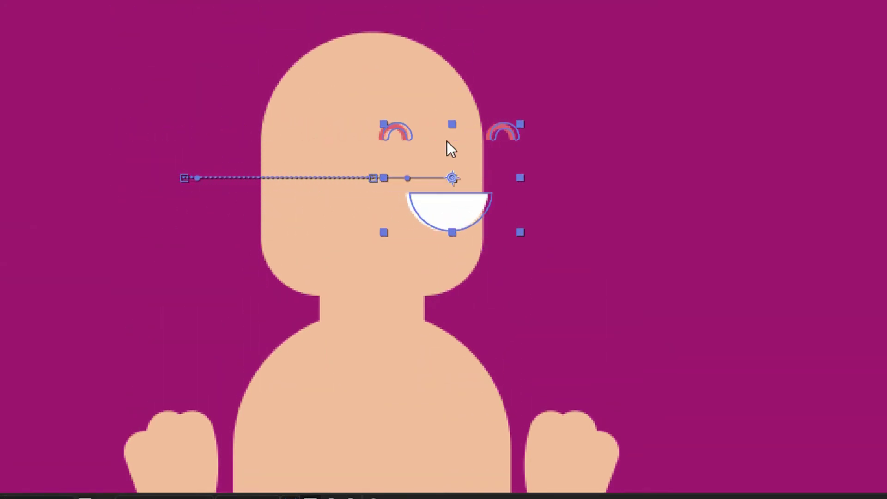
key(space)
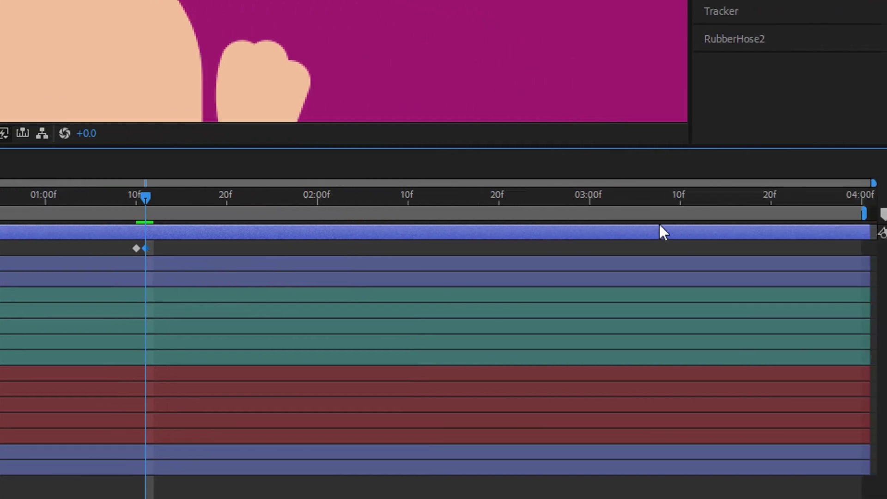
Reuse the 0:00 centre Position keyframe at 2:20 and 4:00 to return the face.
click(498, 196)
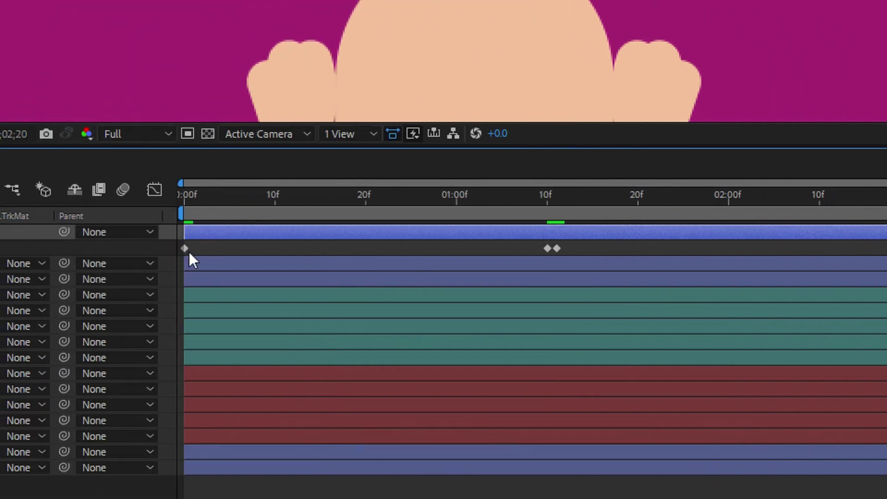
click(185, 248)
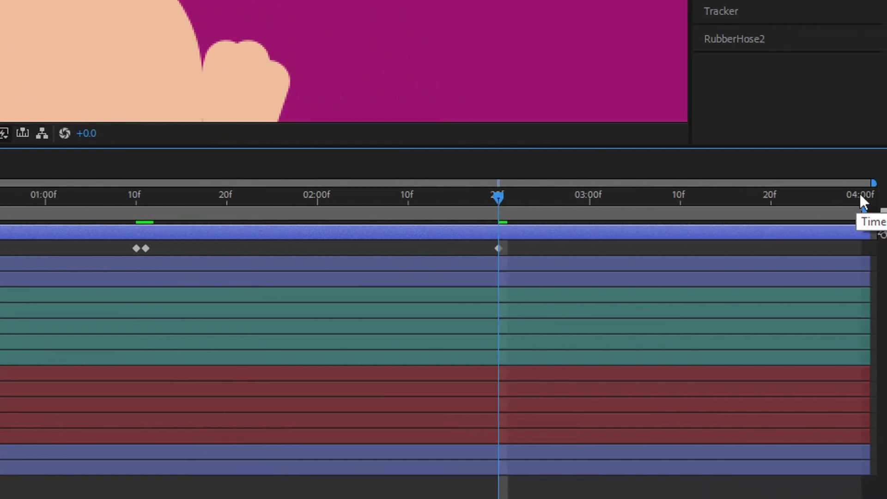
click(860, 194)
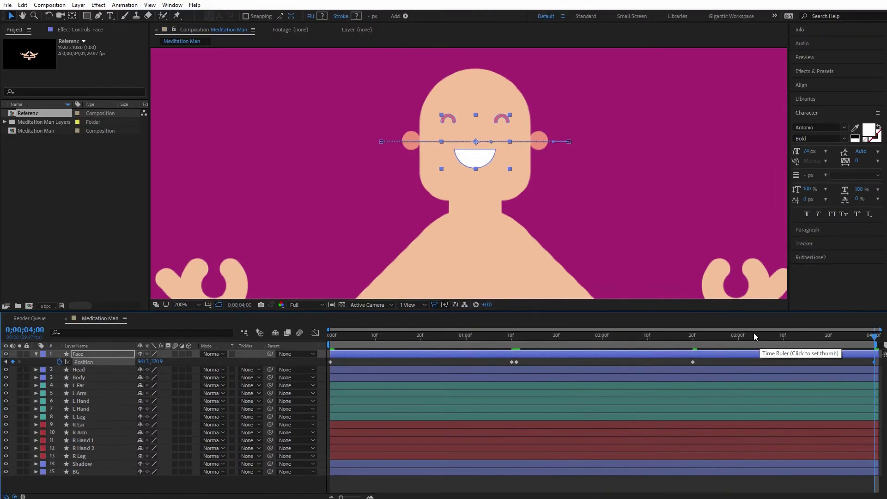
key(space)
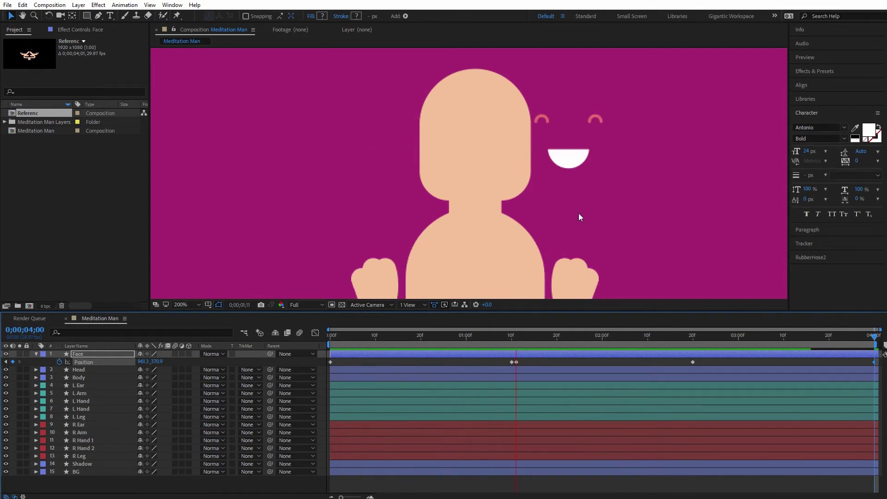
key(space)
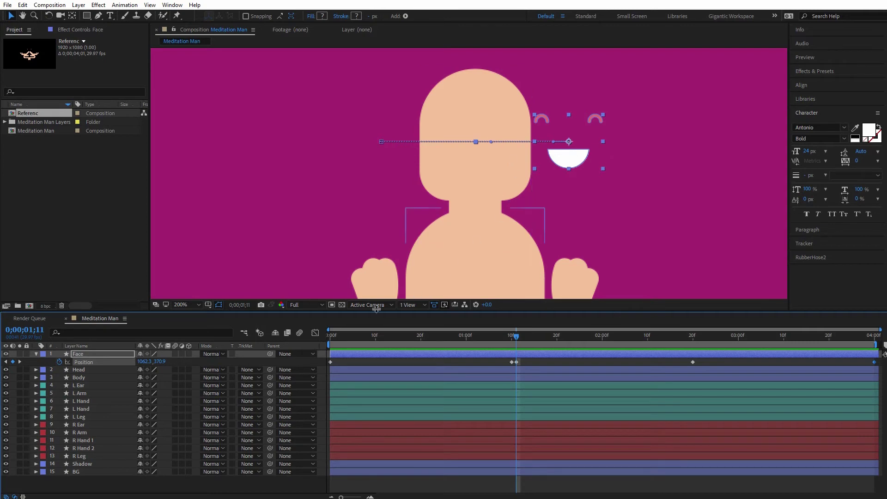
click(82, 369)
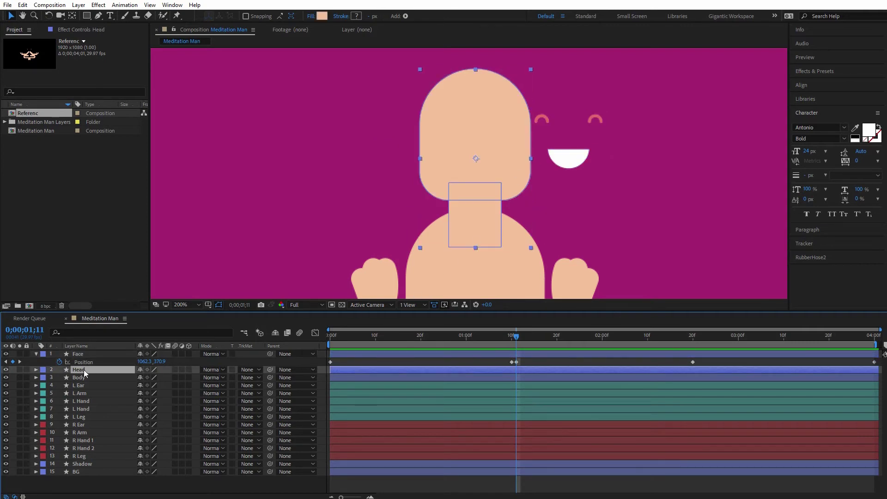
Duplicate the Head layer and move Head 2 to the top of the stack, above Face.
key(ctrl+d)
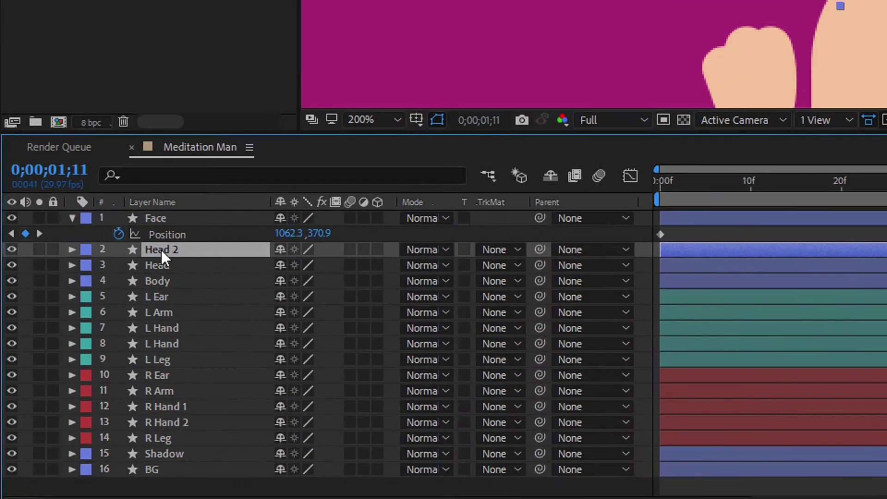
drag(108, 330, 106, 304)
drag(160, 217, 160, 218)
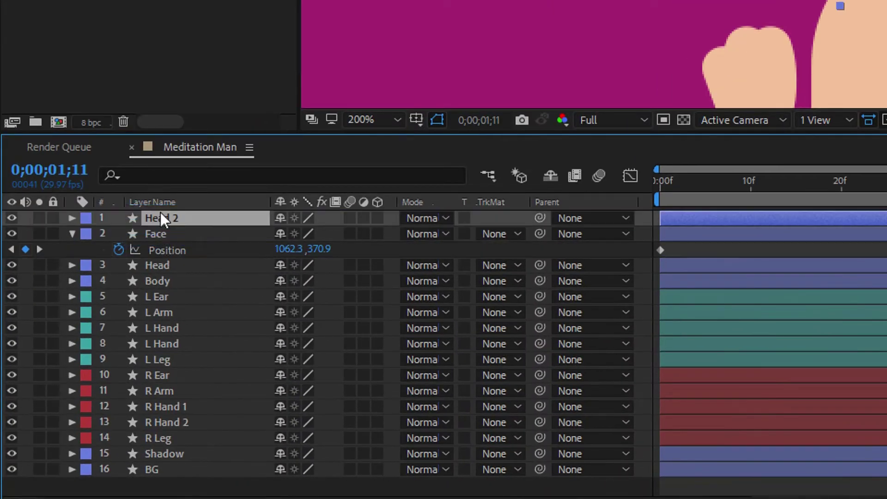
Make Head 2 the Face layer's alpha matte, then stop on 0;00;02;29 and zoom to 100%.
click(180, 234)
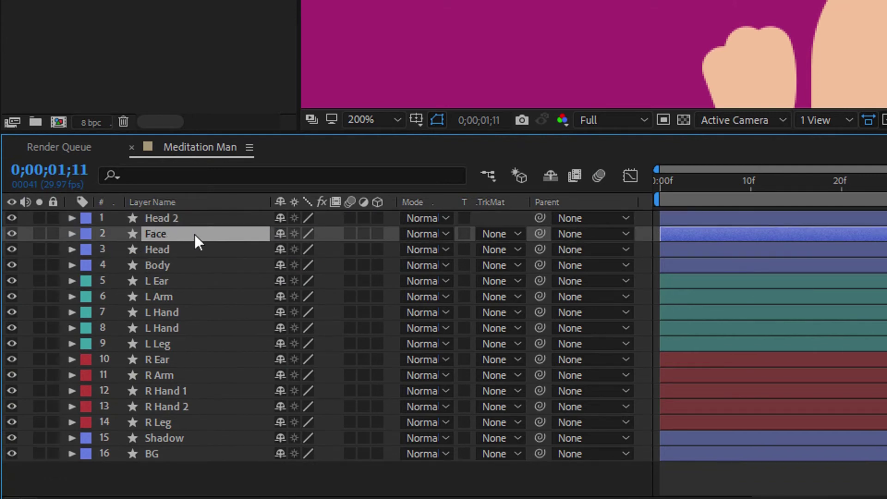
click(167, 220)
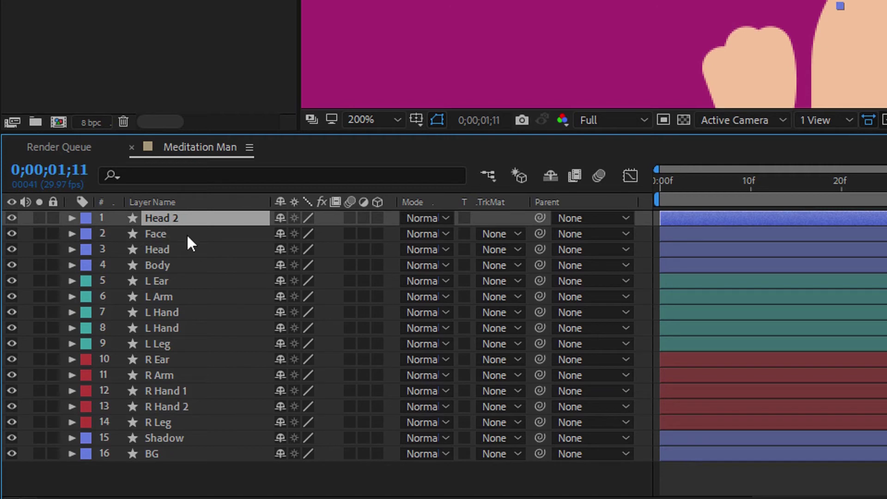
click(510, 235)
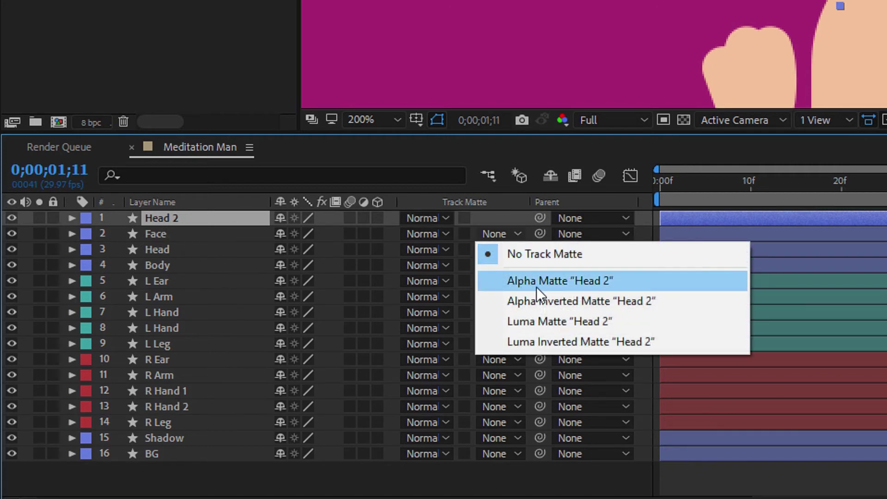
click(590, 281)
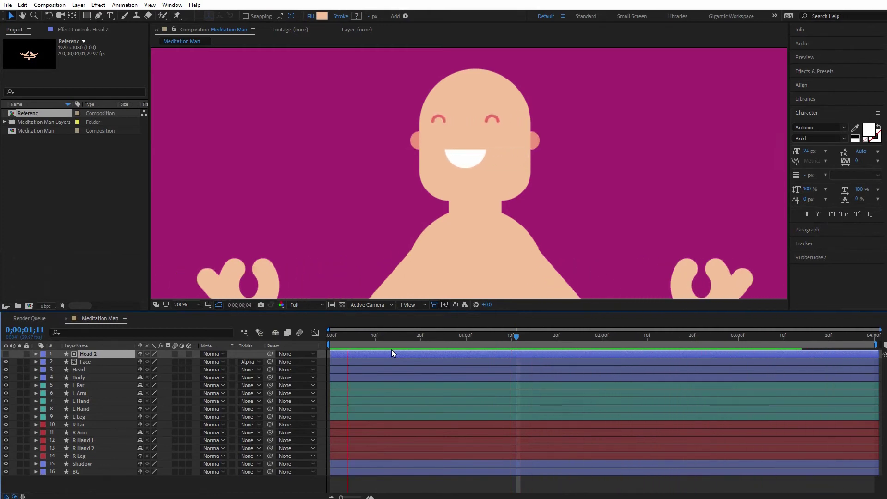
key(space)
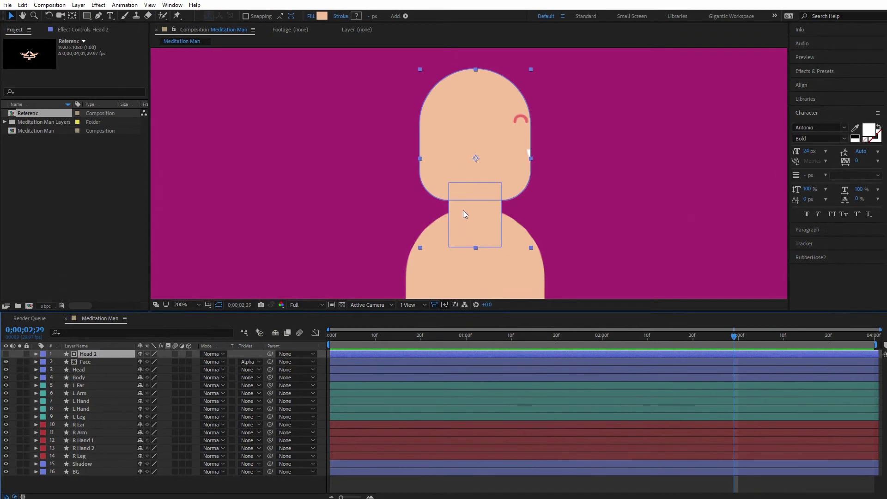
key(comma)
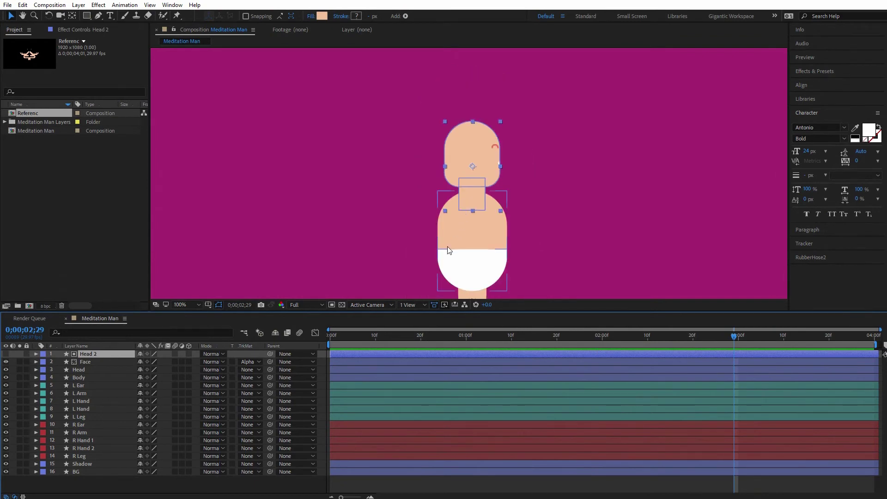
Frame the legs and shadow at 200% in the viewer and select the Shadow layer.
key(h)
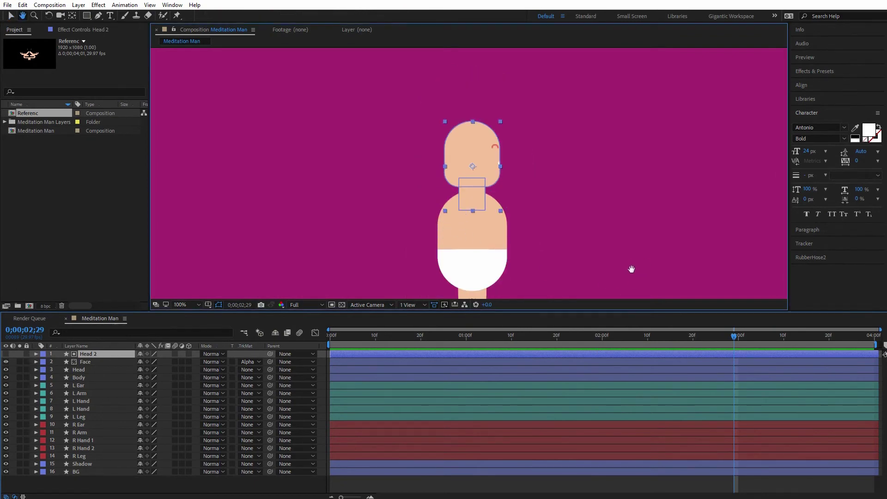
drag(629, 270, 633, 95)
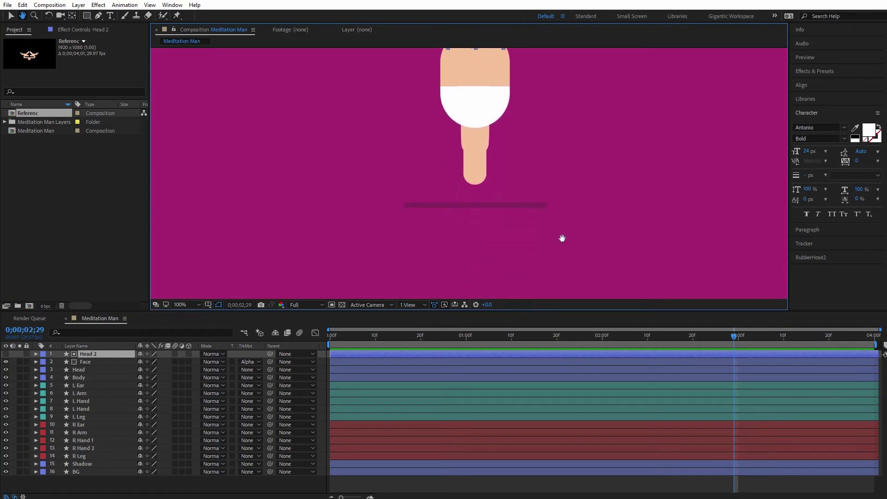
click(198, 304)
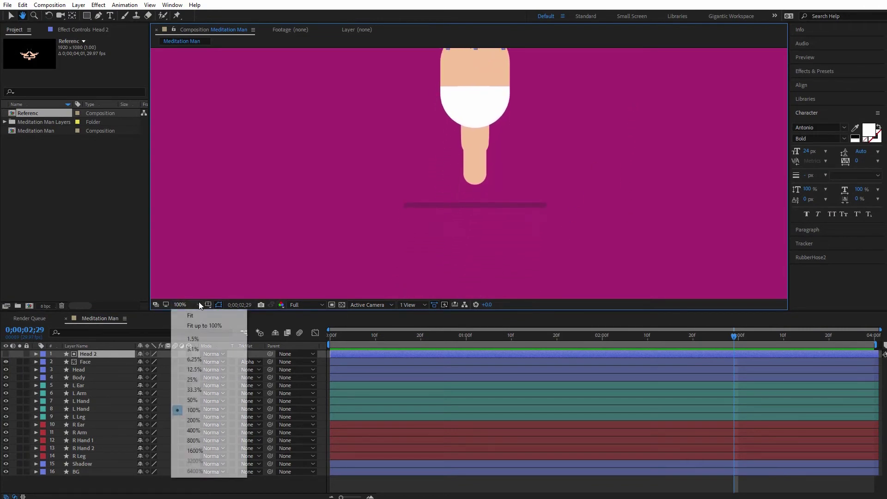
click(194, 421)
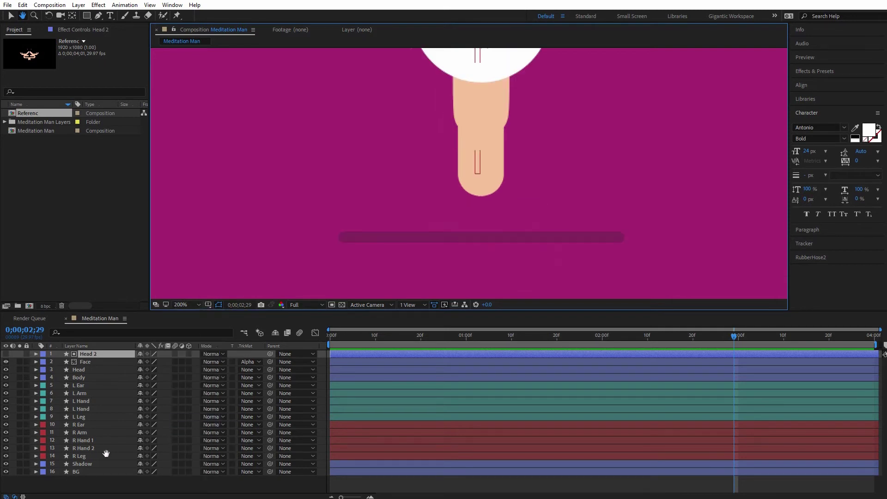
key(v)
click(82, 463)
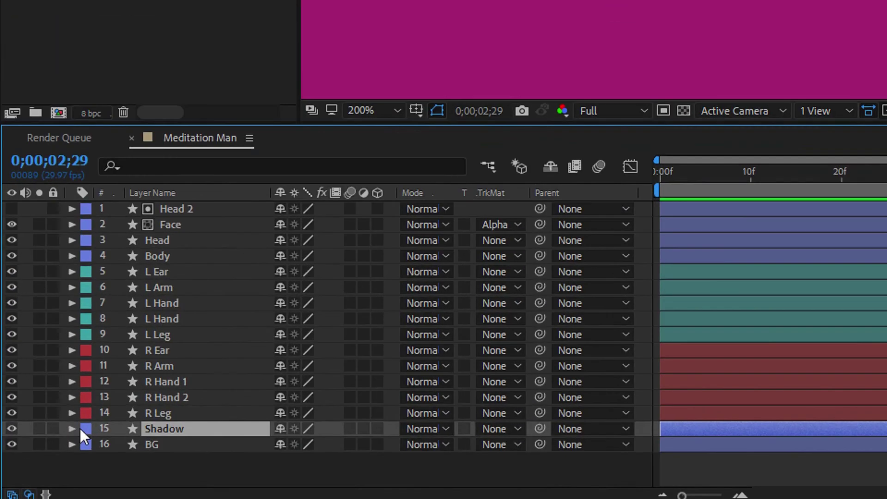
Add Trim Paths to the Shadow layer's Group 1, expand it, and go to the first frame.
click(72, 429)
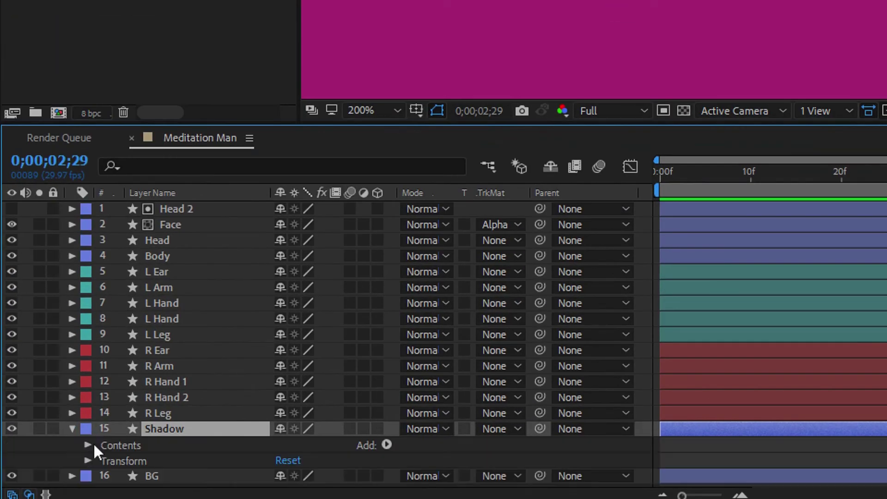
click(87, 446)
click(125, 462)
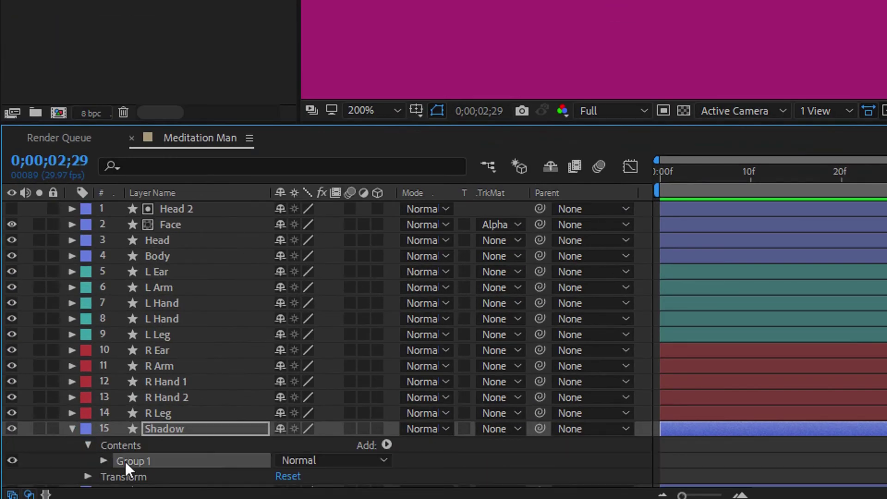
click(104, 461)
scroll(206, 376, down, 1)
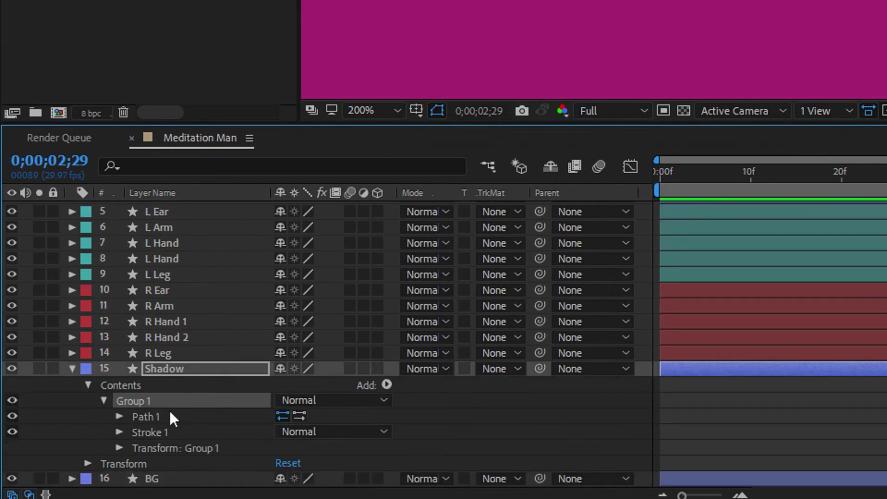
click(387, 385)
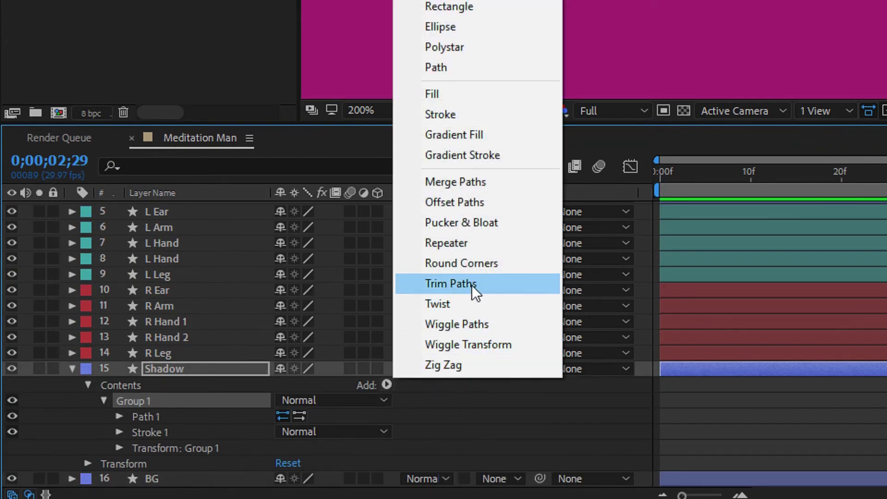
click(455, 285)
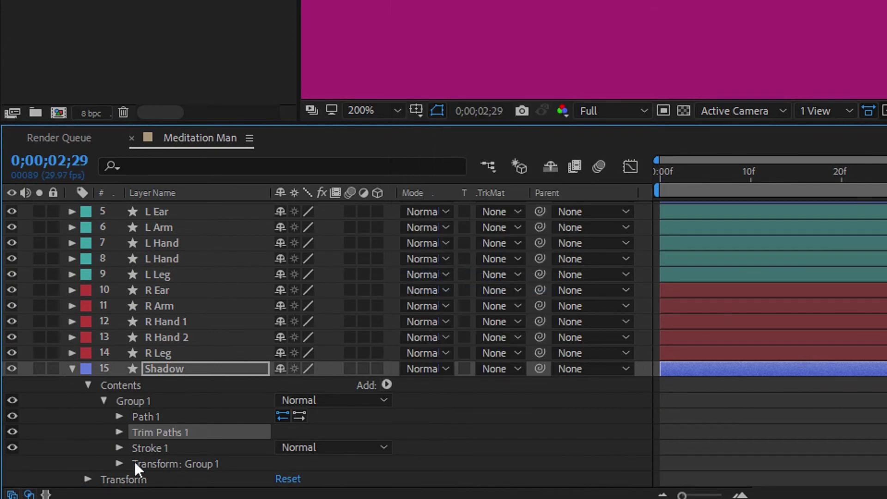
click(119, 432)
scroll(117, 432, down, 1)
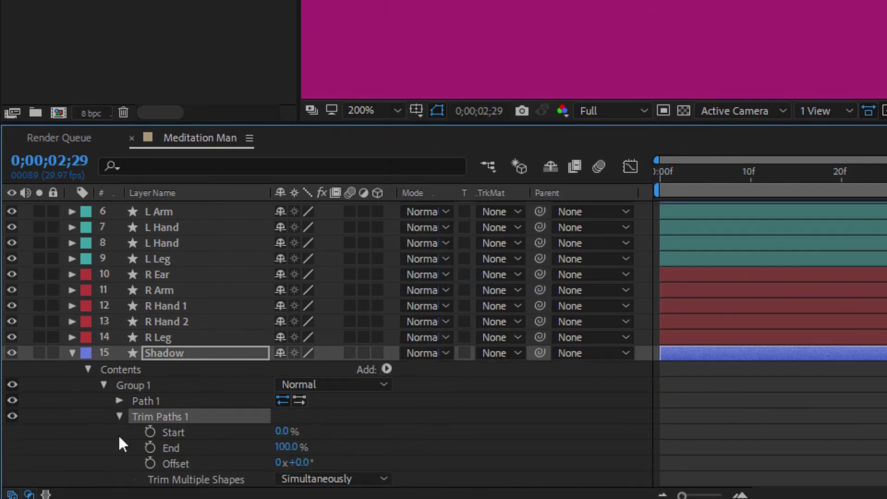
drag(668, 174, 660, 174)
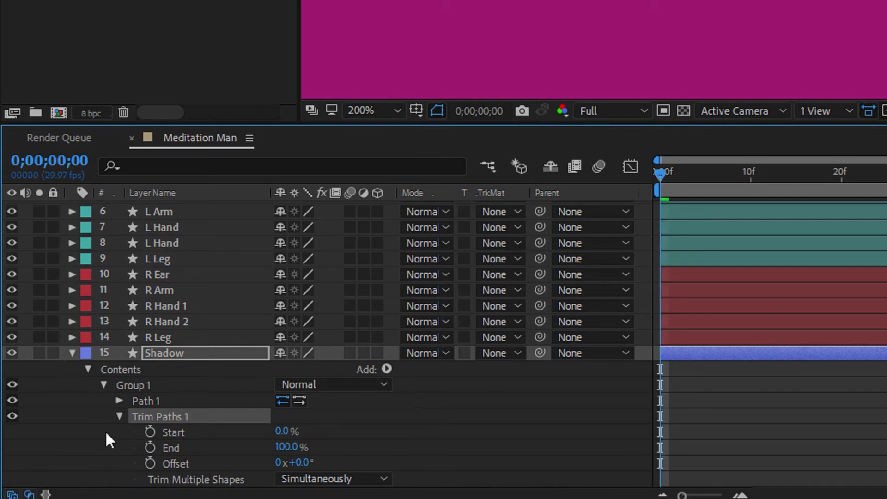
Keyframe the shadow's Trim Paths Start at 30% and End at 70% on frame 0.
click(150, 432)
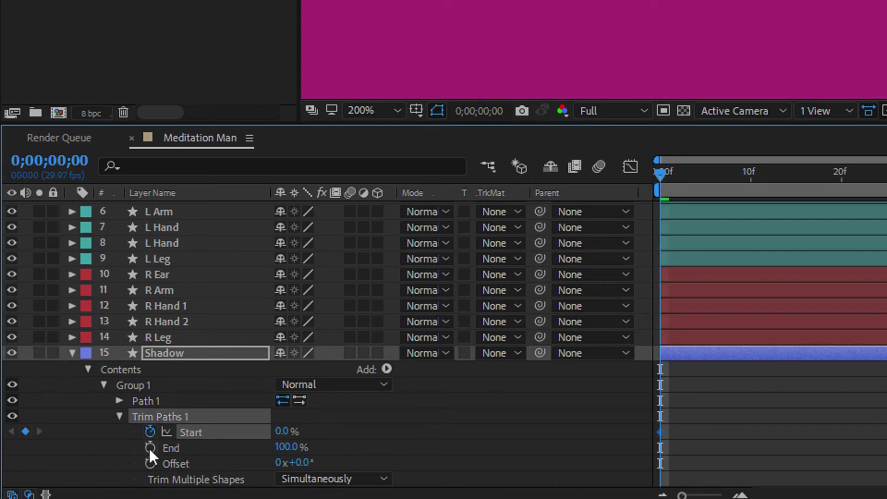
click(150, 447)
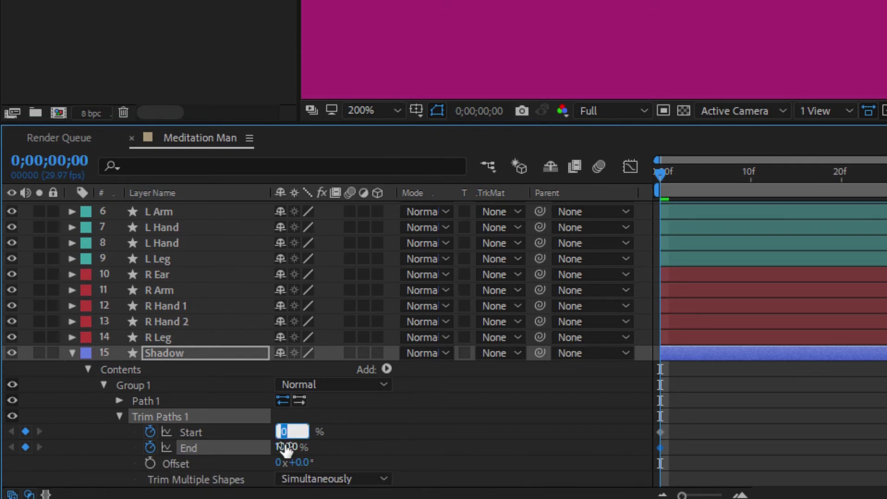
text(30)
click(286, 449)
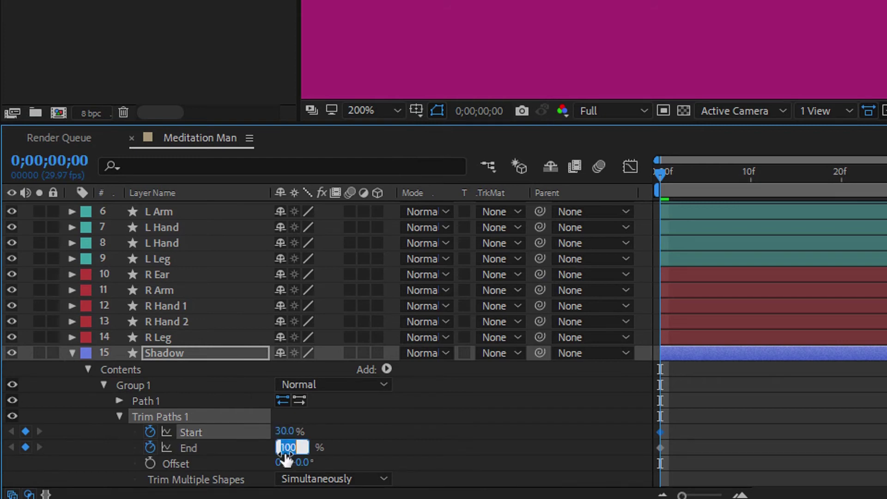
text(70)
key(Return)
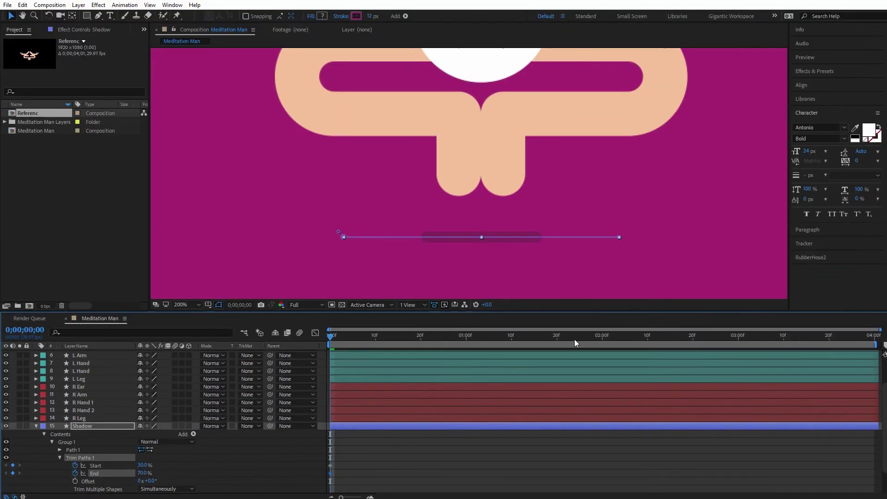
At 0;00;02;00, key Start to 0% and End to 100%.
click(602, 342)
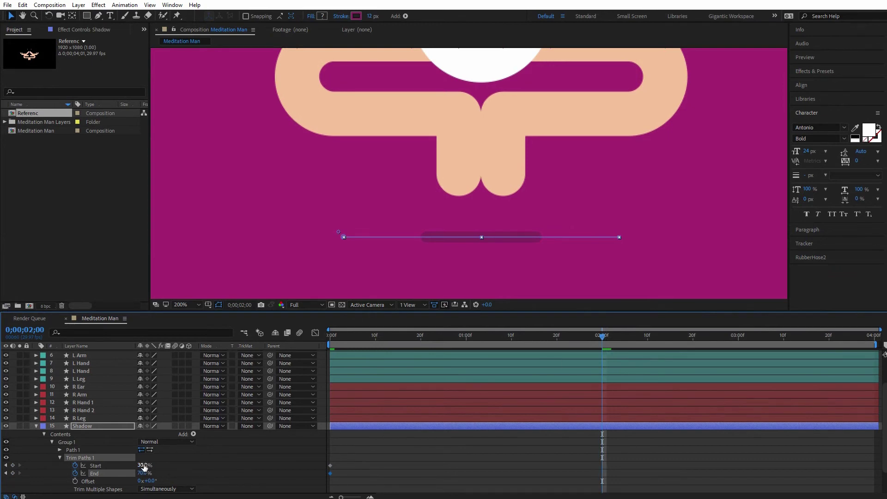
click(143, 466)
text(0)
click(143, 473)
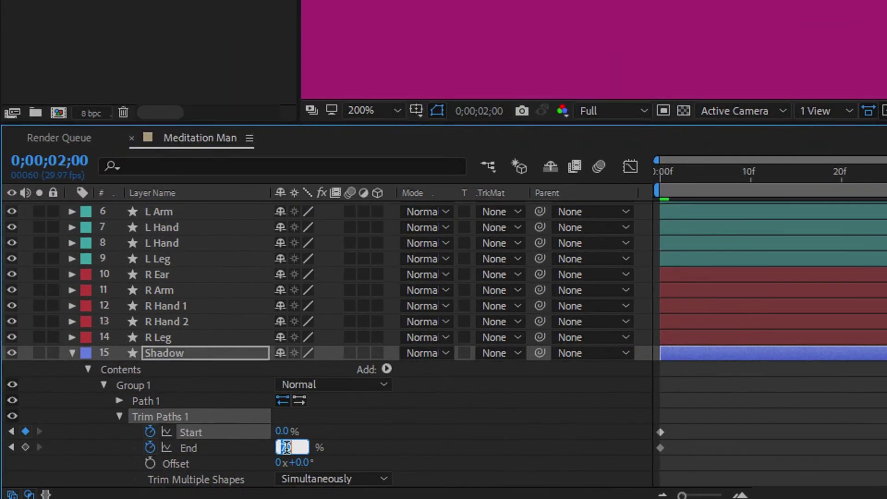
text(100)
key(Return)
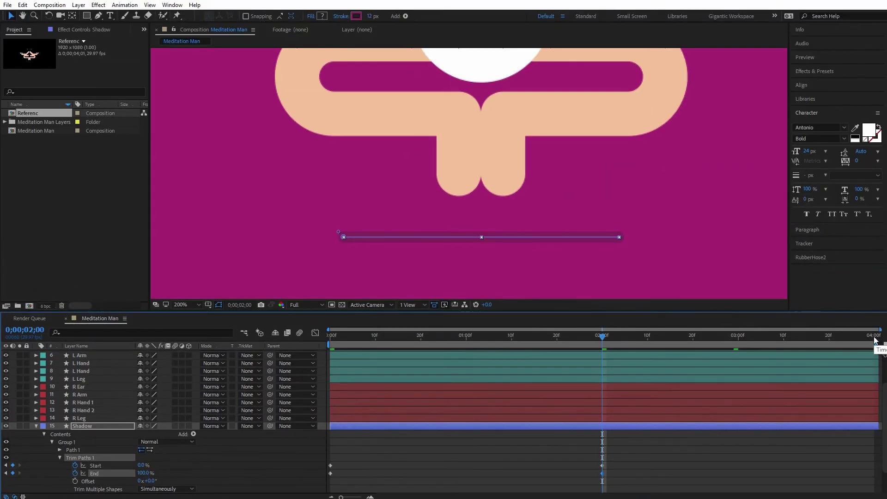
Copy the 0f Start/End keyframes to 4:00, preview the shadow, and return to the first frame.
click(886, 176)
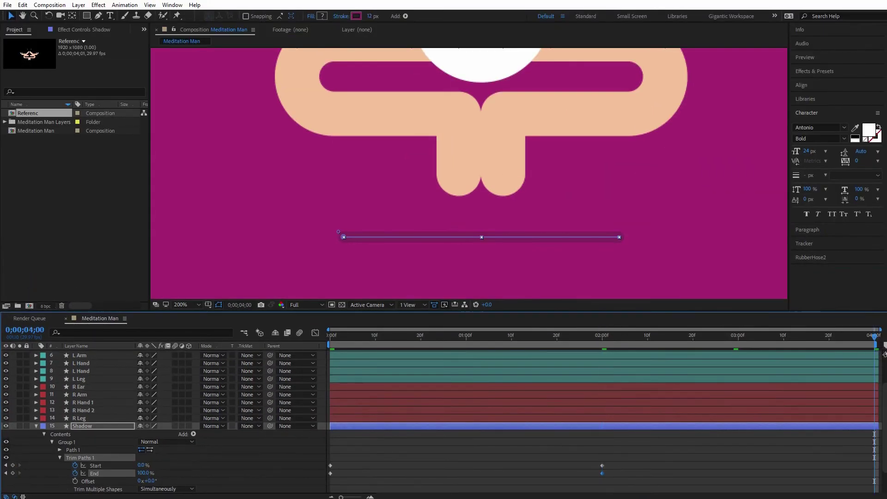
drag(345, 459, 328, 479)
key(ctrl+c)
key(ctrl+v)
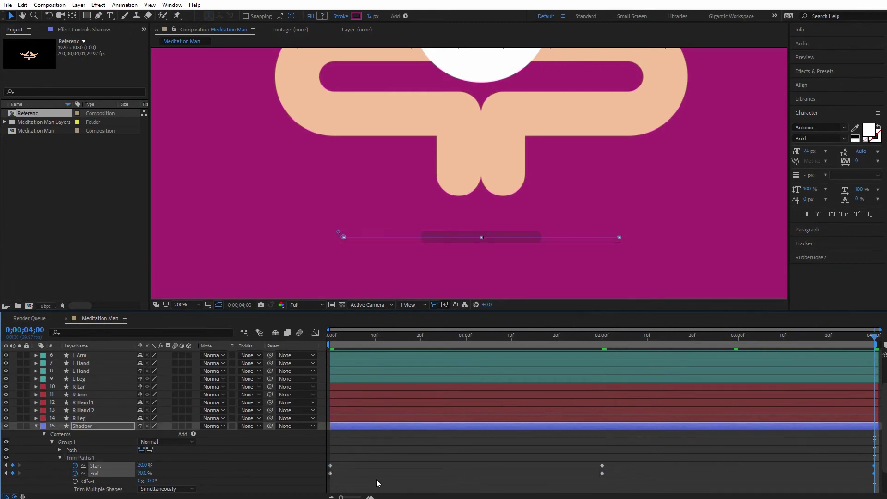
key(space)
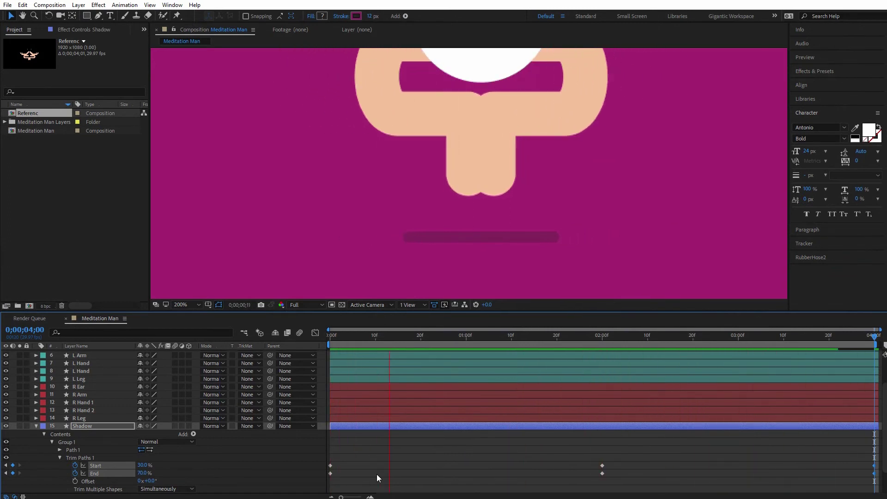
key(space)
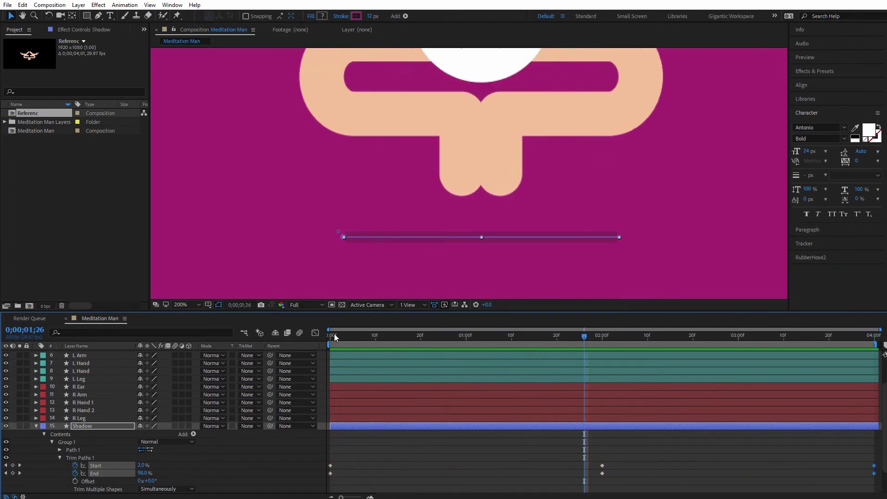
key(Home)
Collapse the Shadow layer, view the composition at 50%, and enlarge the timeline panel.
click(36, 426)
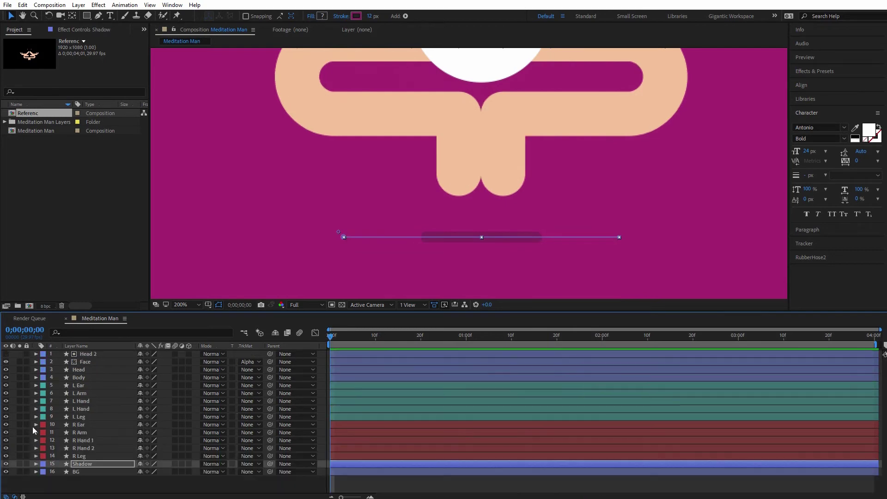
click(198, 305)
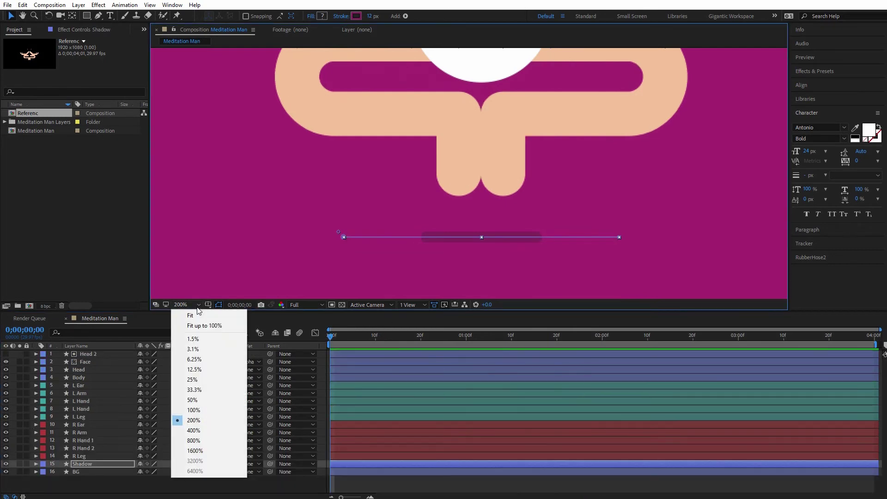
click(192, 400)
drag(613, 310, 609, 229)
Preview the animation, then select the limb layers from L Ear through R Leg.
key(space)
drag(611, 135, 610, 180)
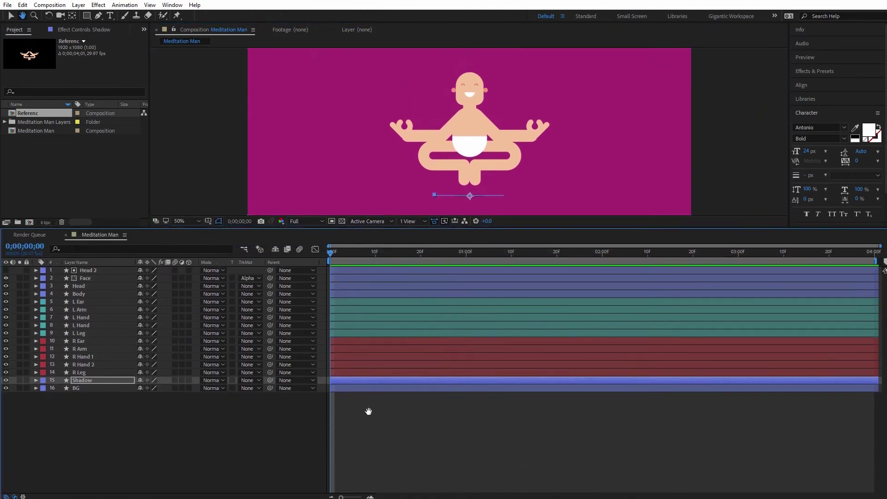
key(space)
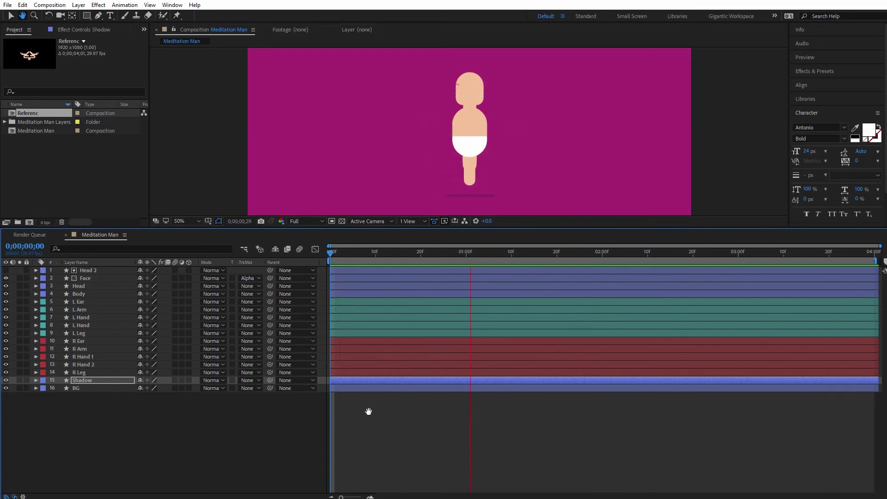
key(space)
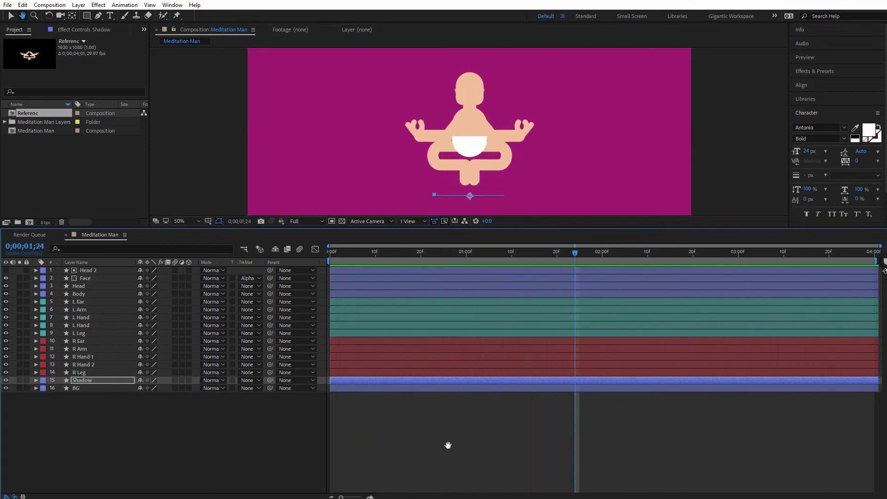
click(419, 301)
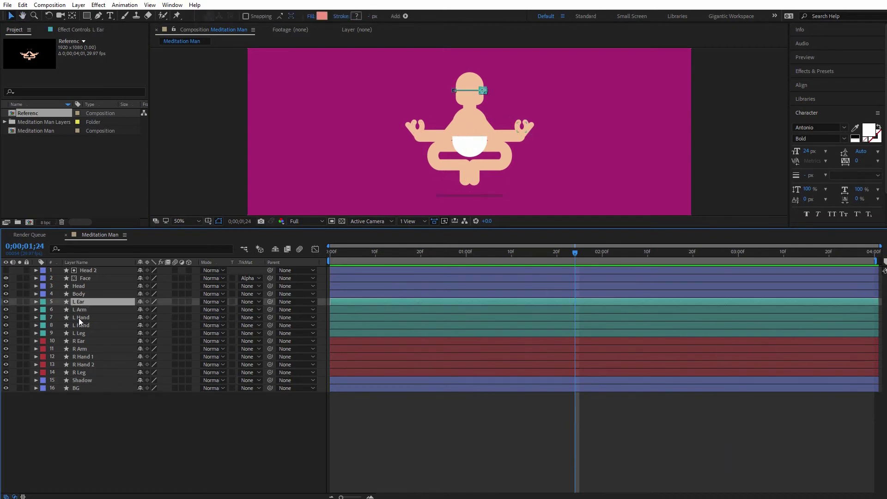
shift+click(390, 371)
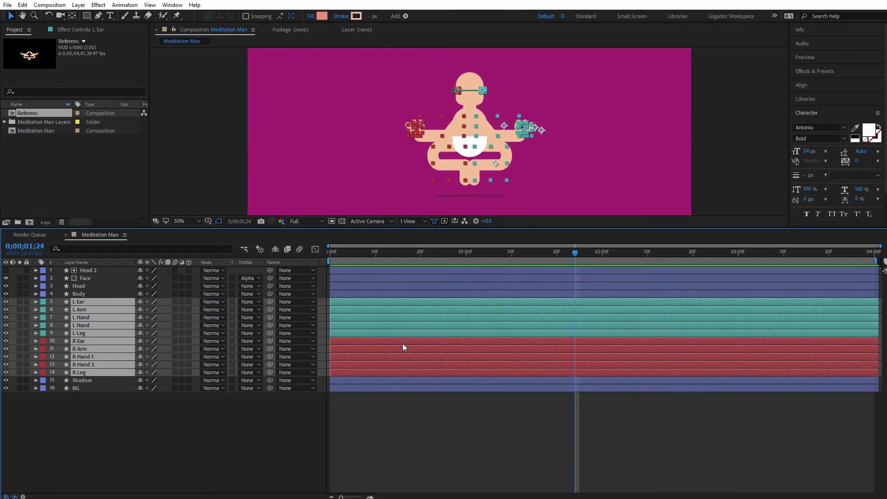
Duplicate the limb layers, move the copies to the top of the stack, and set time to 2 seconds.
key(ctrl+d)
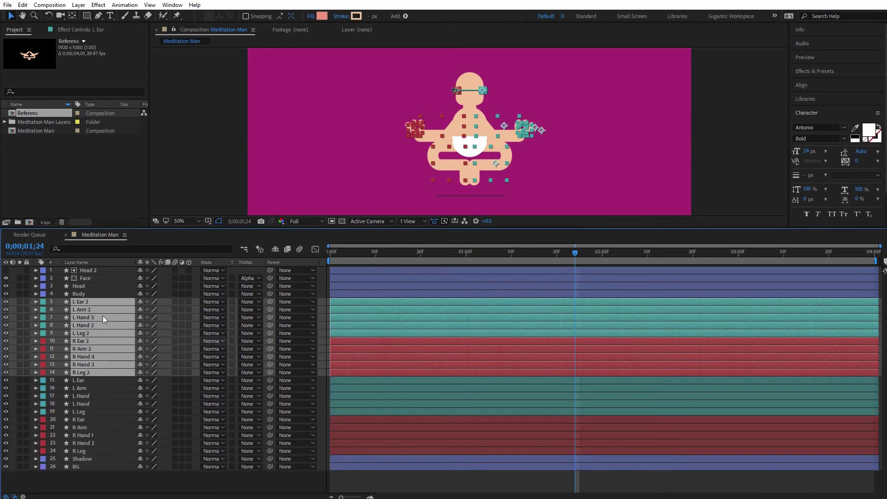
drag(81, 305, 84, 268)
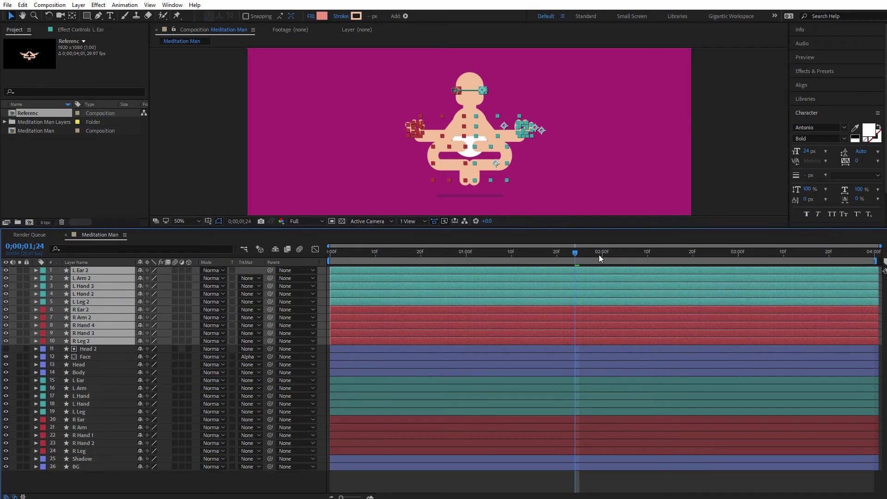
drag(599, 256, 607, 254)
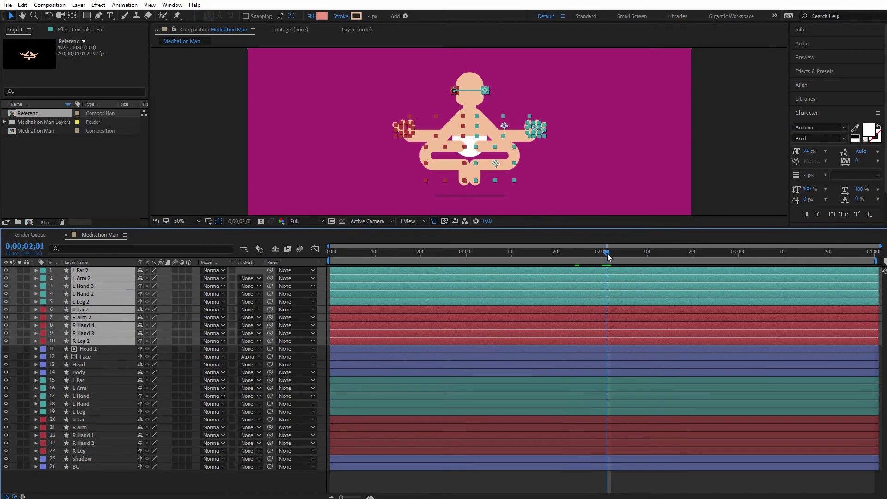
key(Page_Up)
key(F2)
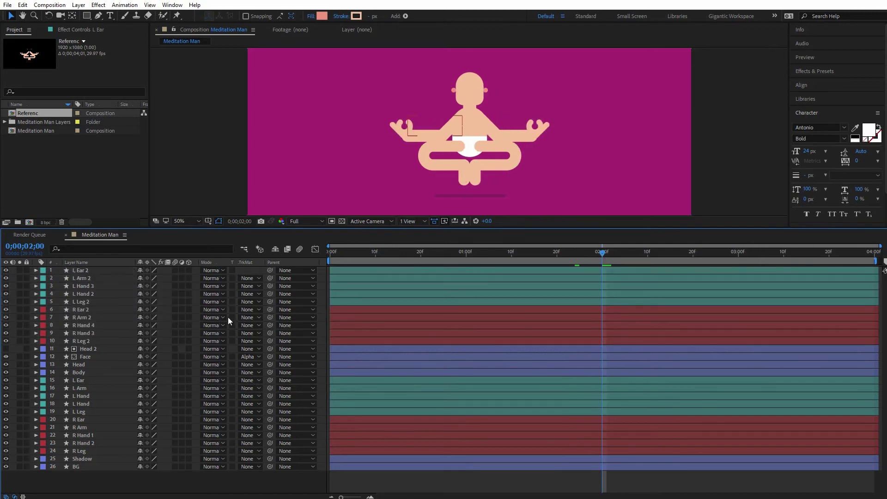
Select the copied left limb layers, L Ear 2 through L Leg 2.
click(78, 302)
click(81, 303)
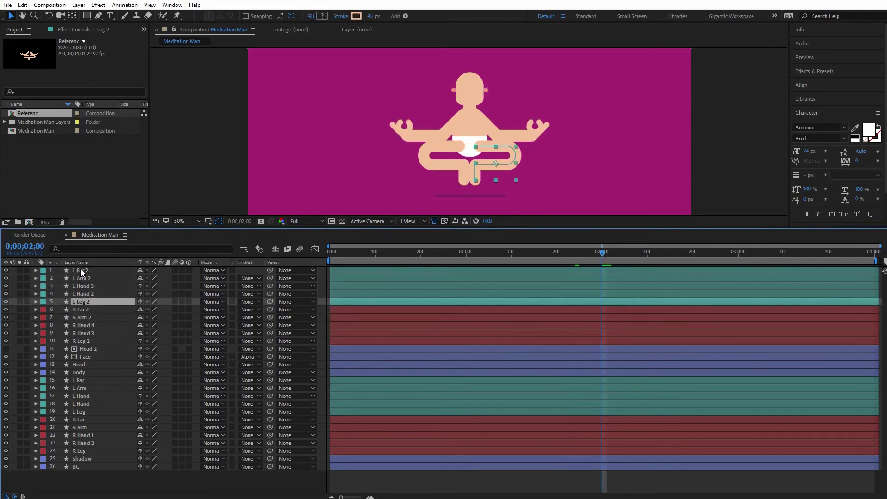
shift+click(82, 272)
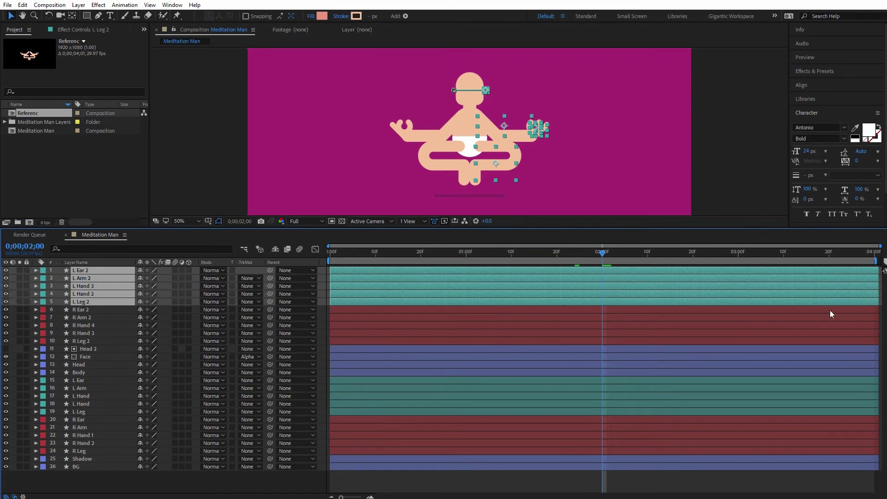
click(684, 309)
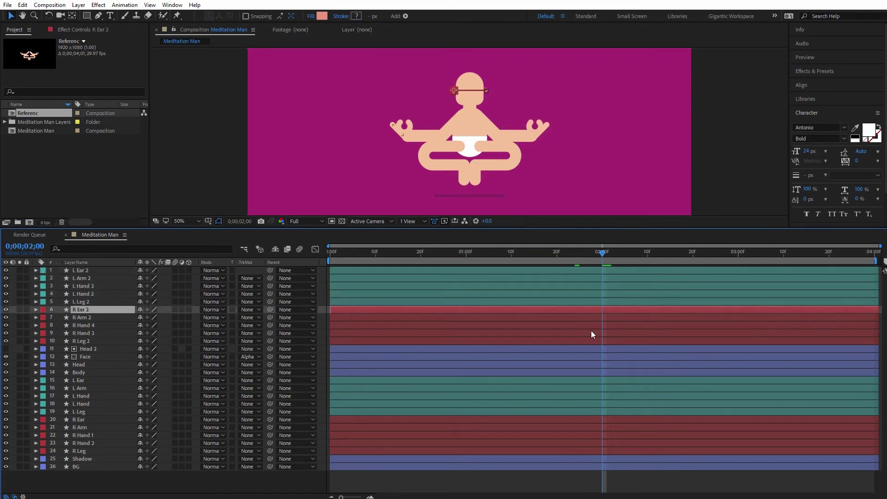
shift+click(586, 341)
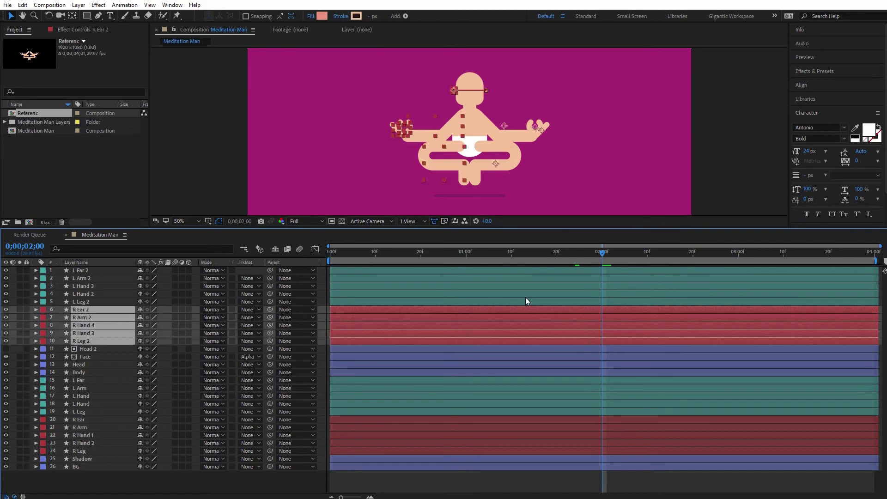
click(612, 271)
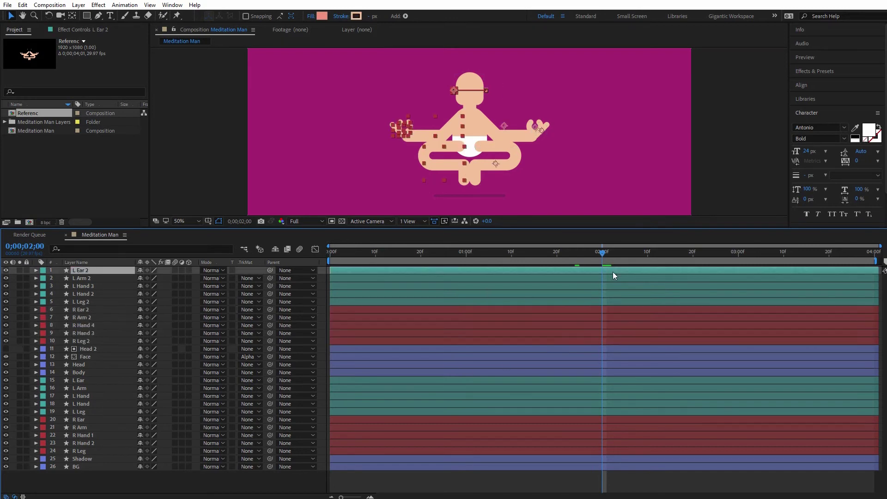
shift+click(609, 299)
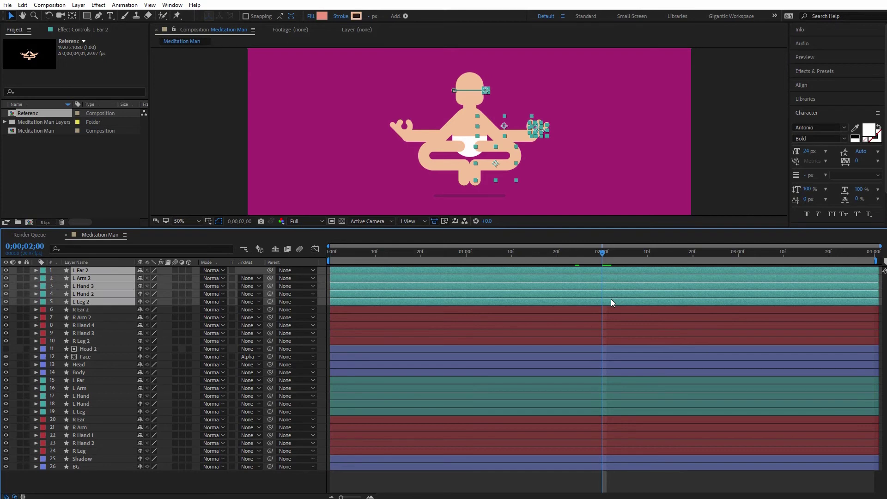
Trim the left limb copies to start, and R Ear 2–R Leg 2 to end, at 2 seconds.
key(alt+bracketleft)
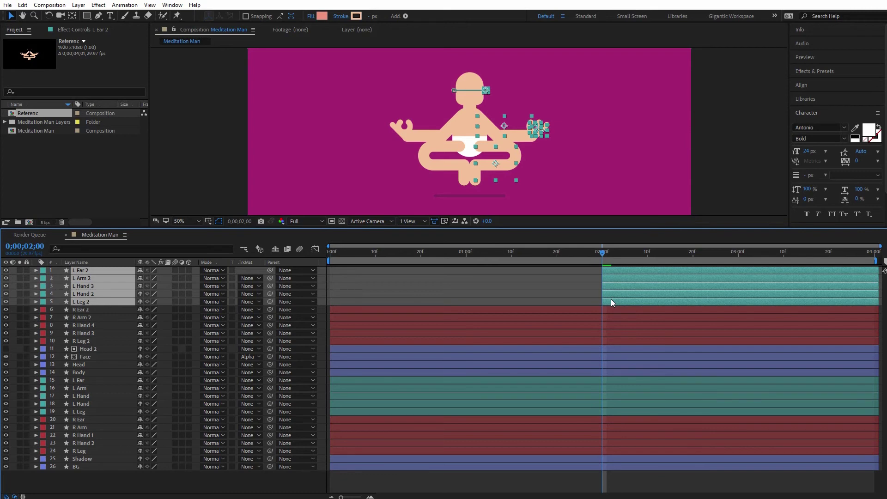
click(610, 311)
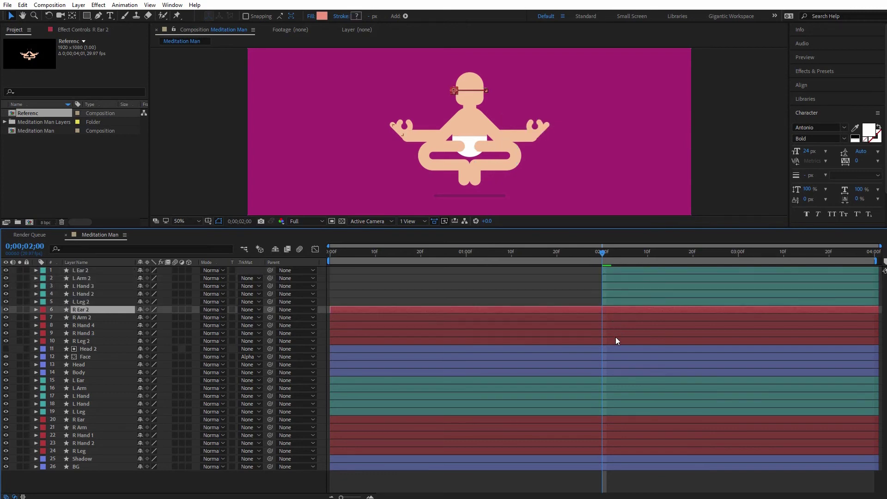
shift+click(616, 338)
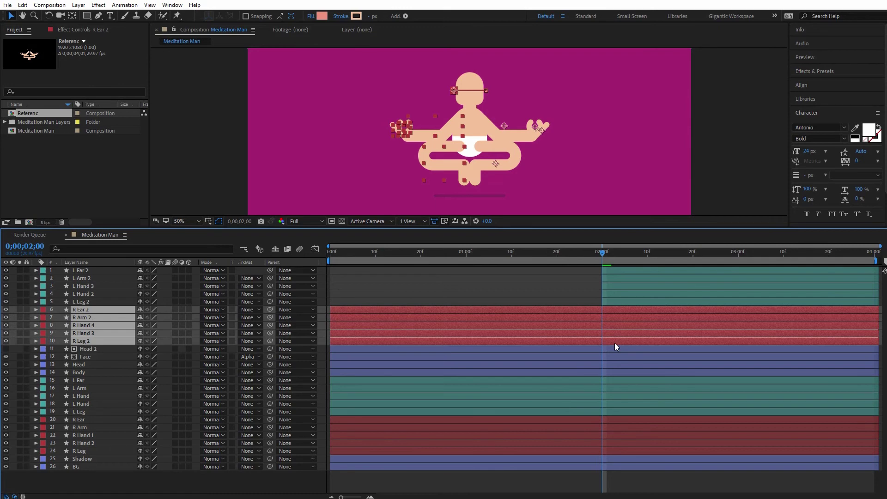
key(alt+bracketright)
Preview the limb swap at 100% magnification, panned onto the character's body.
click(642, 323)
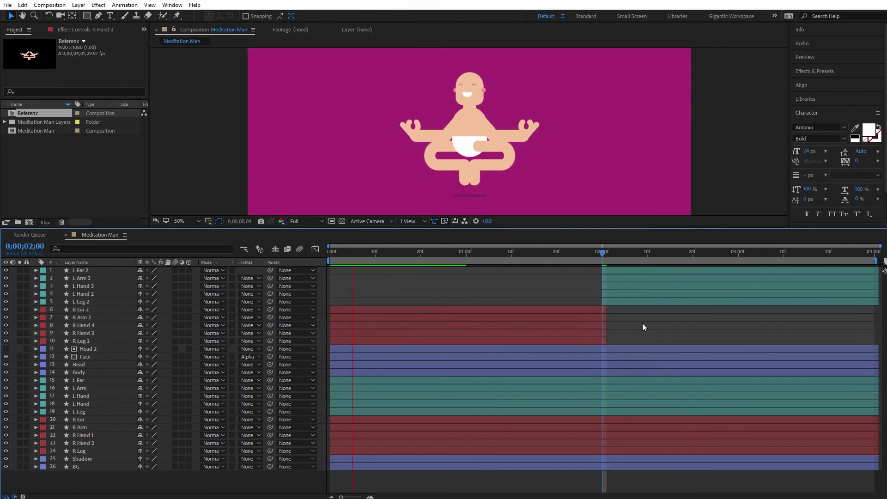
key(space)
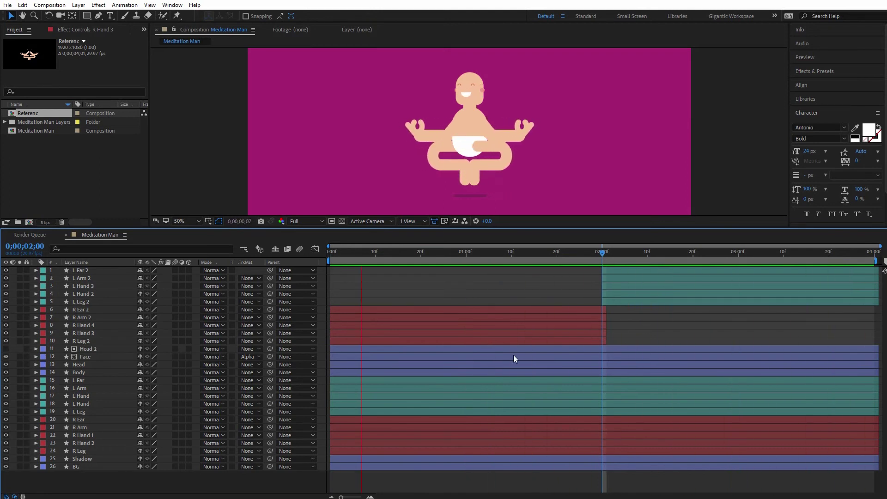
click(185, 221)
click(185, 221)
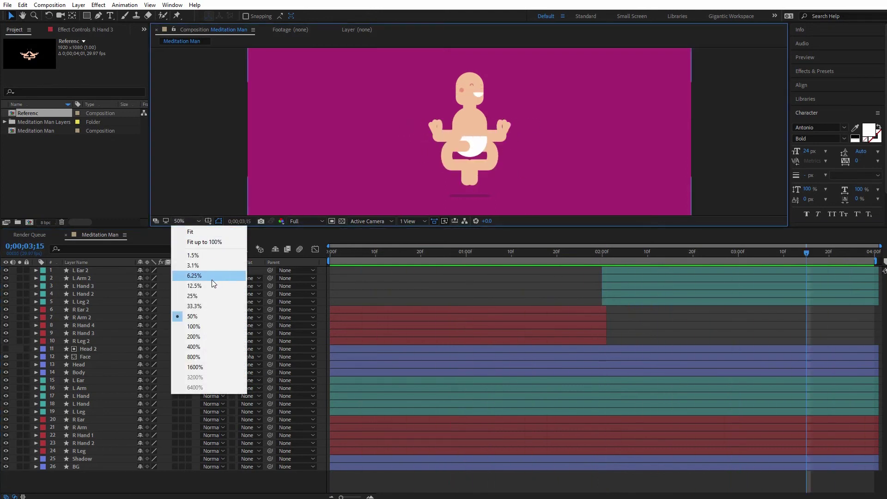
click(213, 328)
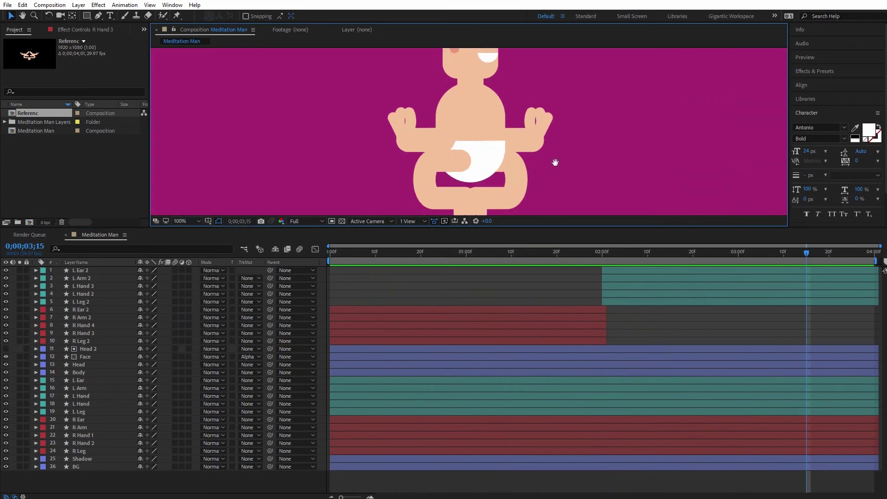
drag(555, 163, 557, 123)
key(space)
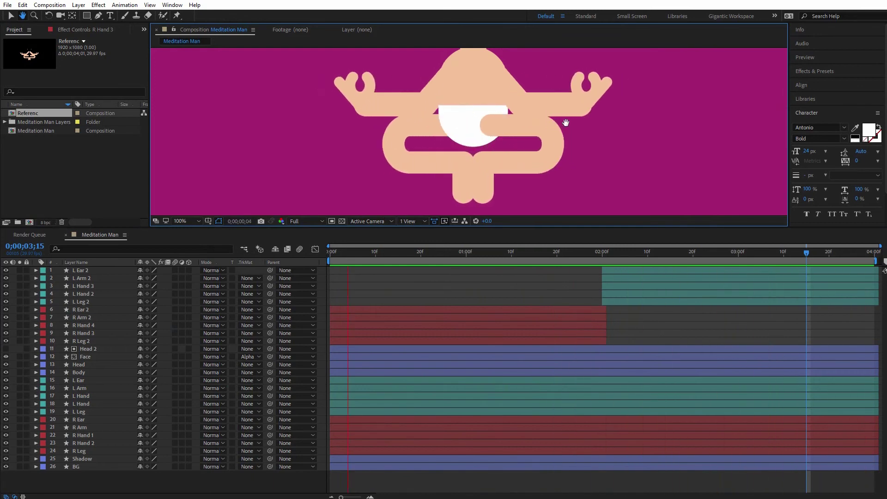
key(space)
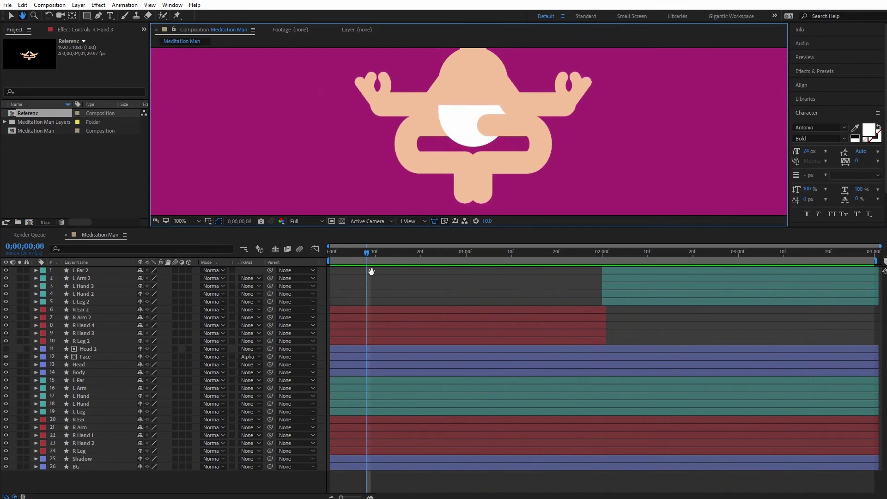
key(v)
Add Trim Paths to R Leg 2's Group 1 and show its Start, End and Offset.
click(347, 342)
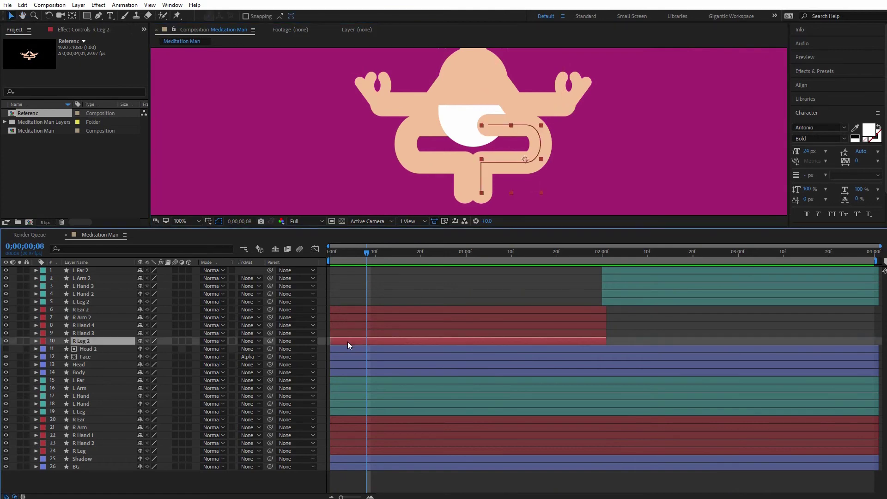
drag(341, 253, 314, 254)
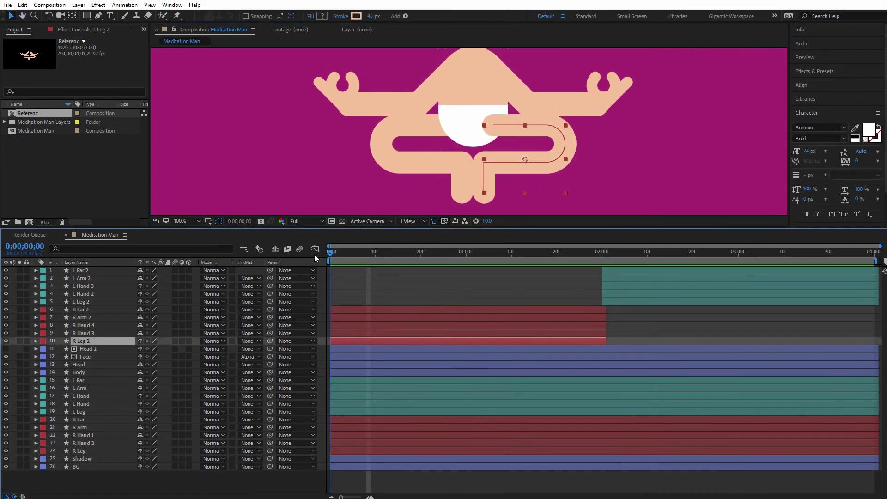
click(35, 341)
click(44, 349)
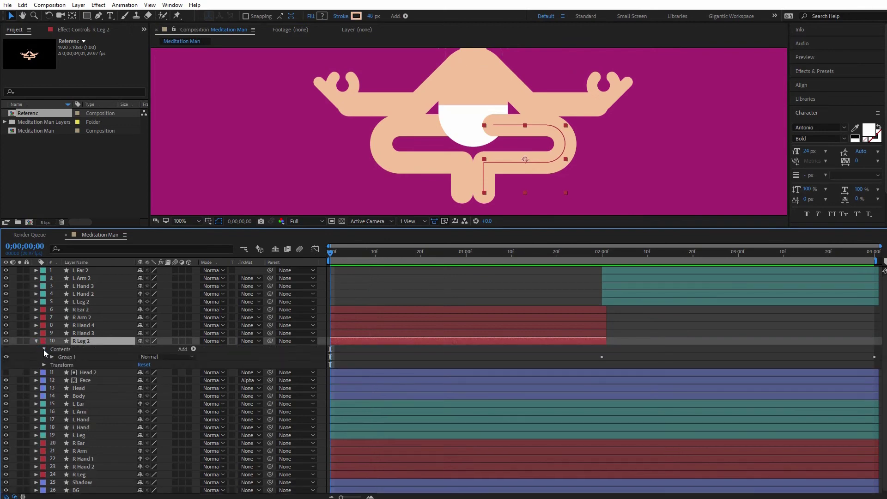
click(51, 357)
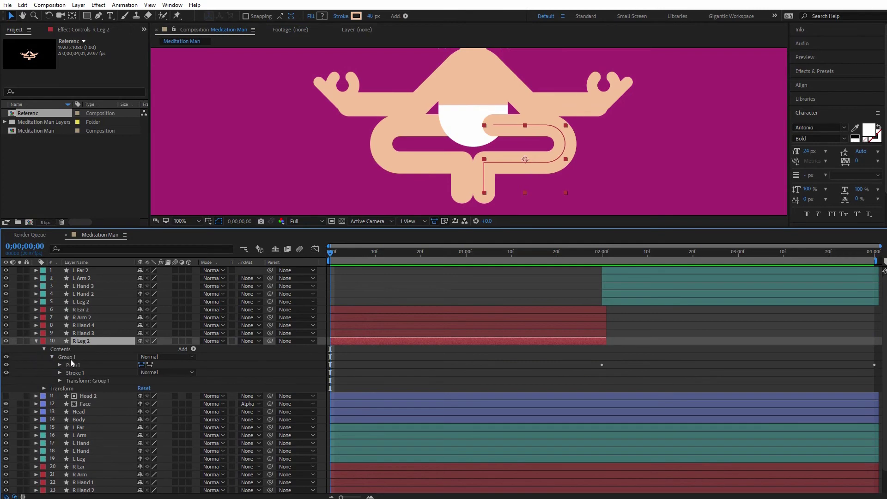
click(71, 359)
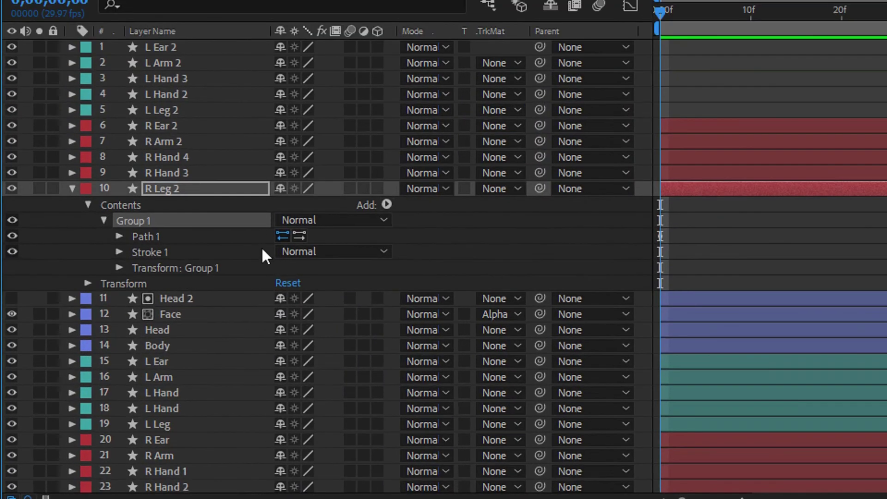
click(193, 349)
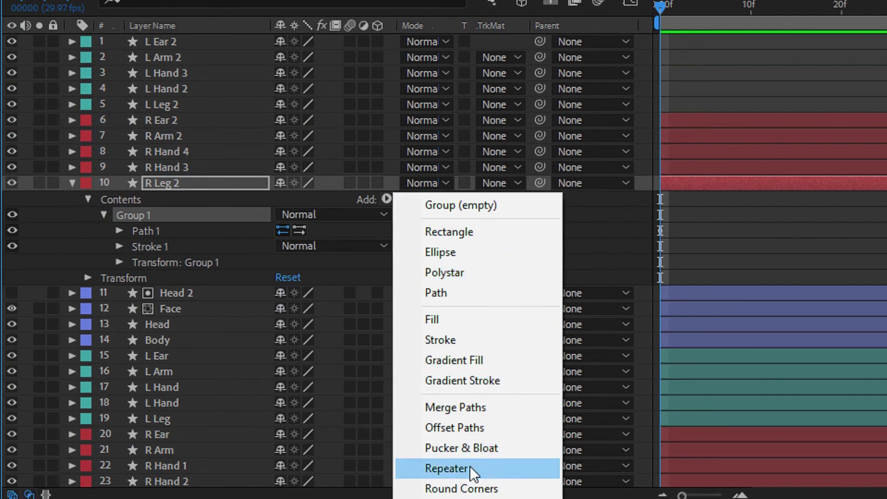
click(446, 498)
click(120, 247)
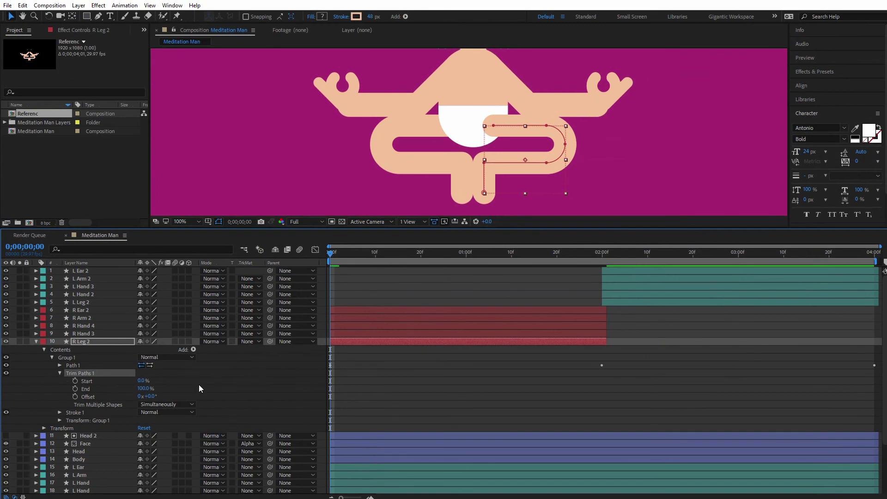
Key R Leg 2's Trim Paths End at 70% on frame 0 and 100% at one second.
click(75, 389)
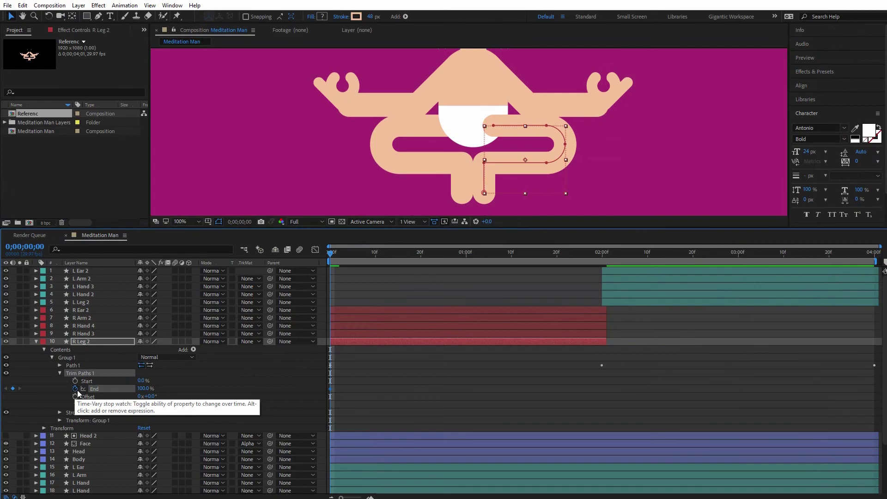
click(144, 389)
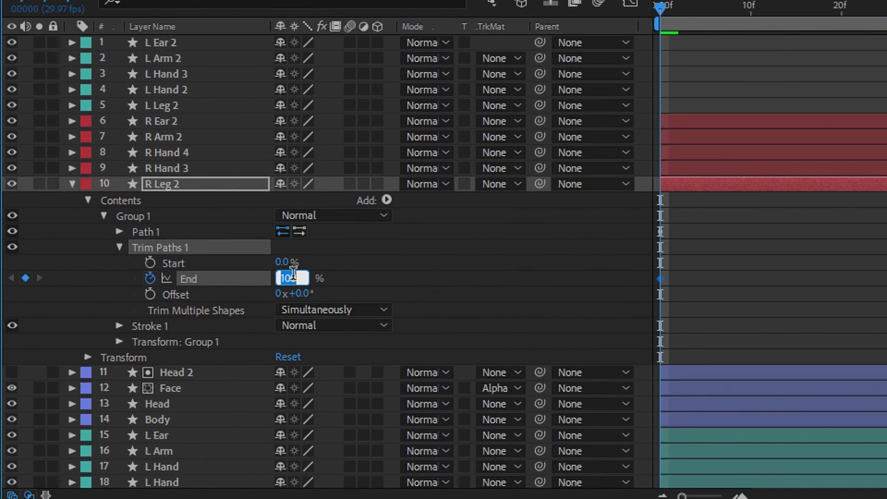
text(70)
key(Return)
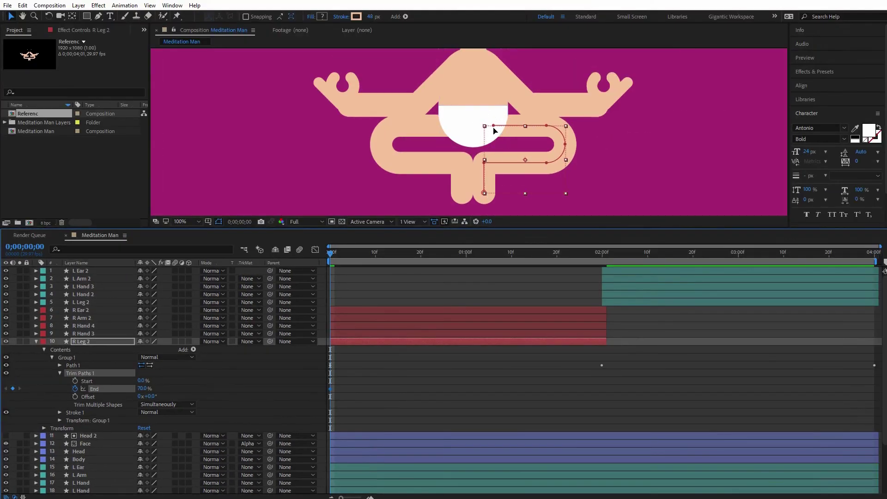
click(466, 253)
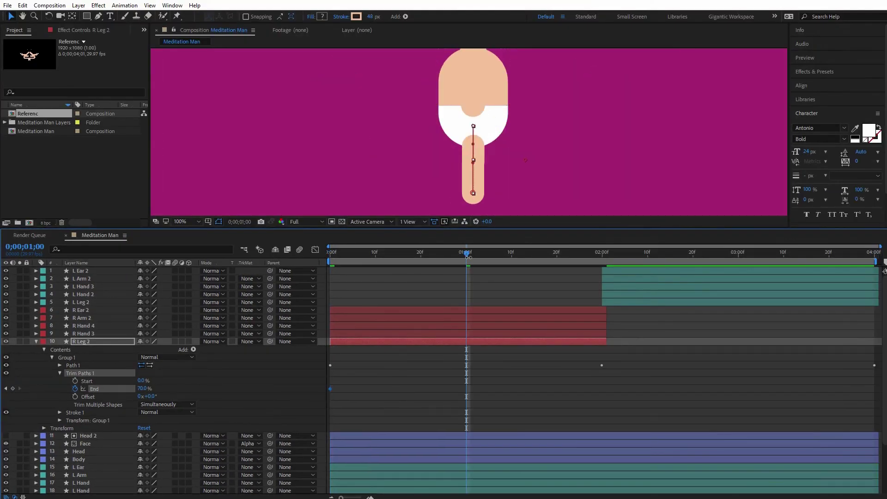
click(142, 389)
text(100)
key(Return)
Scrub to check the leg, select all three End keyframes, then pick L Leg 2 at two seconds.
click(602, 254)
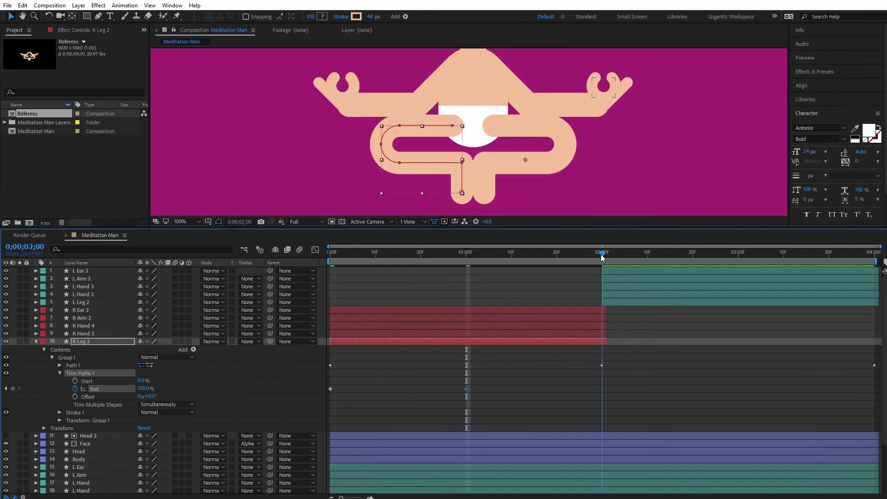
click(330, 389)
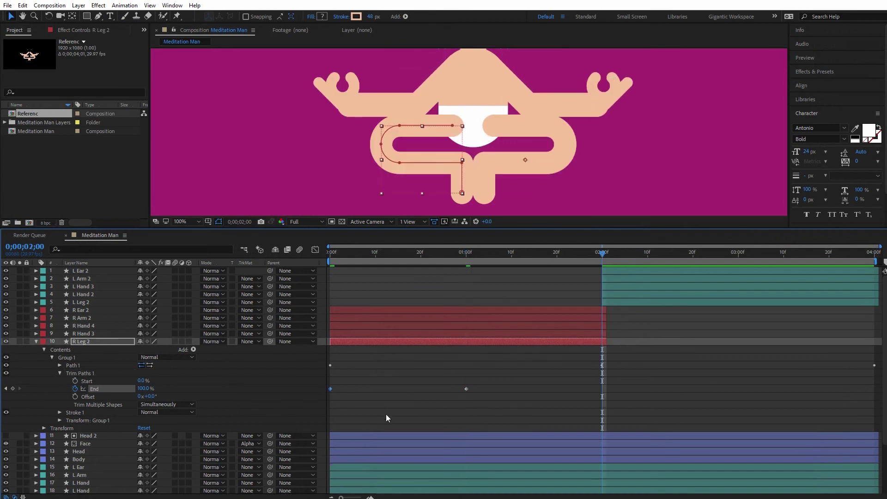
drag(496, 256, 312, 260)
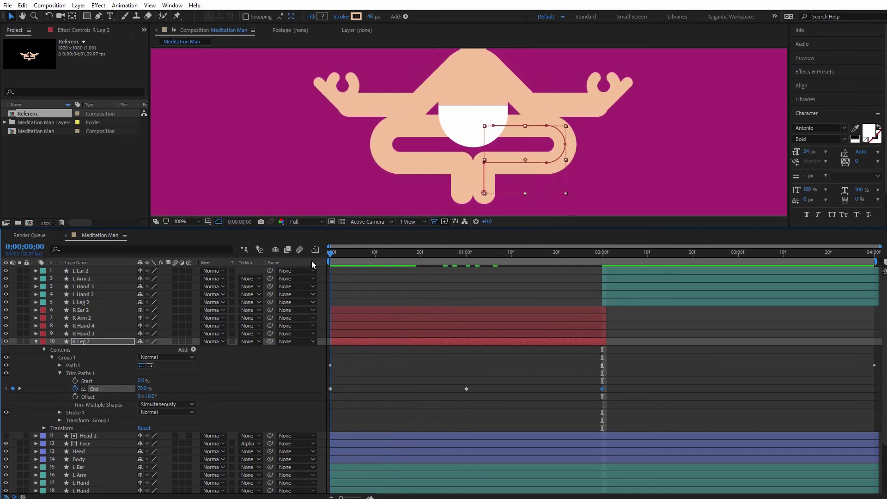
drag(609, 380, 328, 395)
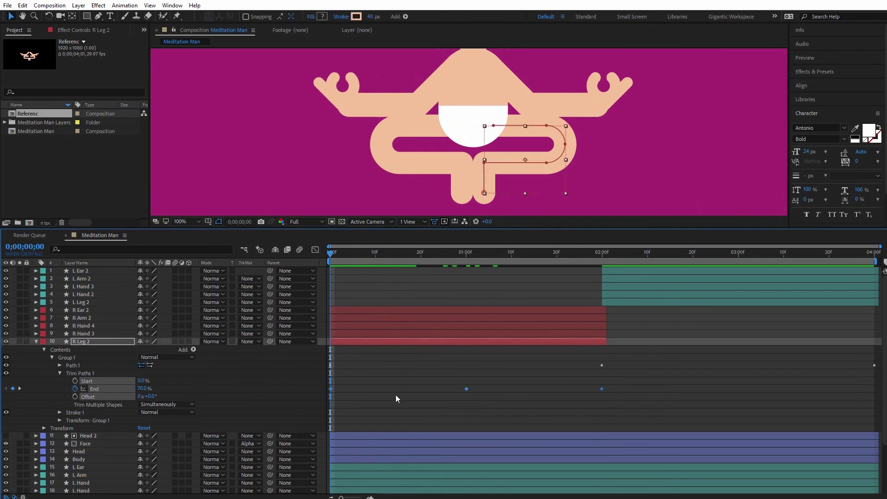
click(603, 255)
click(610, 303)
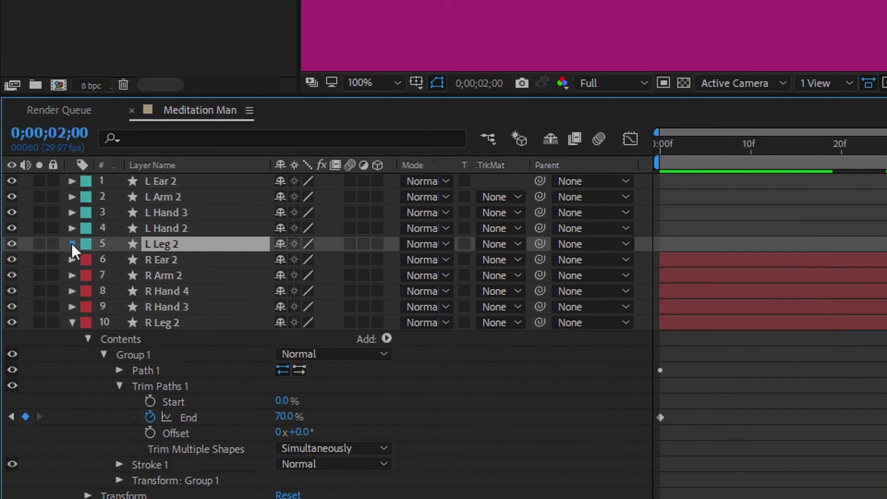
Add Trim Paths to L Leg 2's Group 1.
click(36, 302)
click(87, 260)
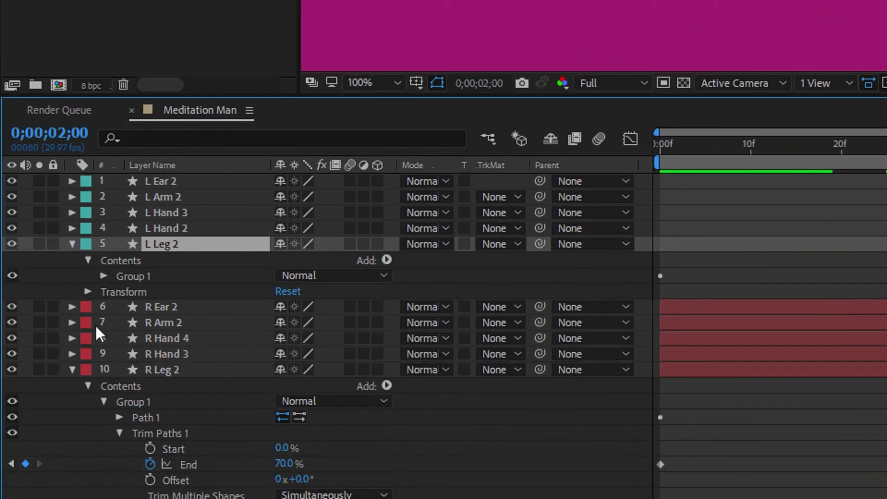
click(124, 276)
click(104, 275)
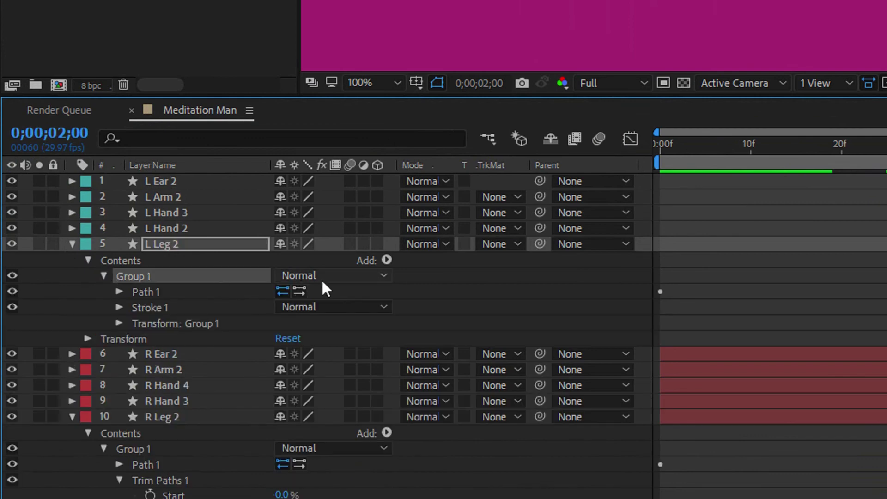
click(387, 260)
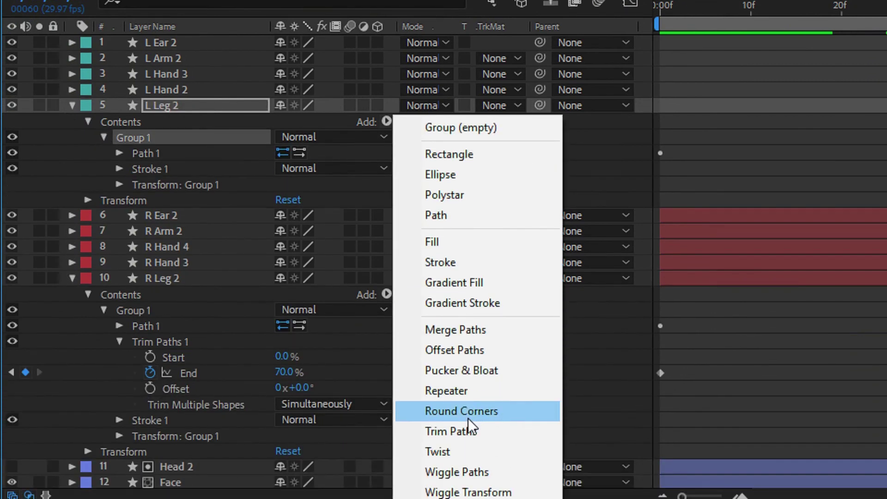
click(468, 431)
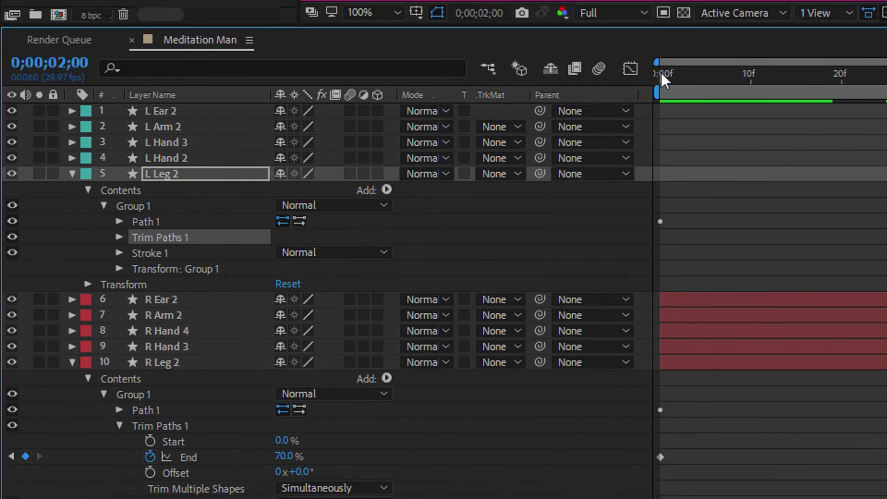
Paste the copied End keyframes into L Leg 2's Trim Paths at 2 seconds and collapse both legs.
drag(664, 10, 649, 18)
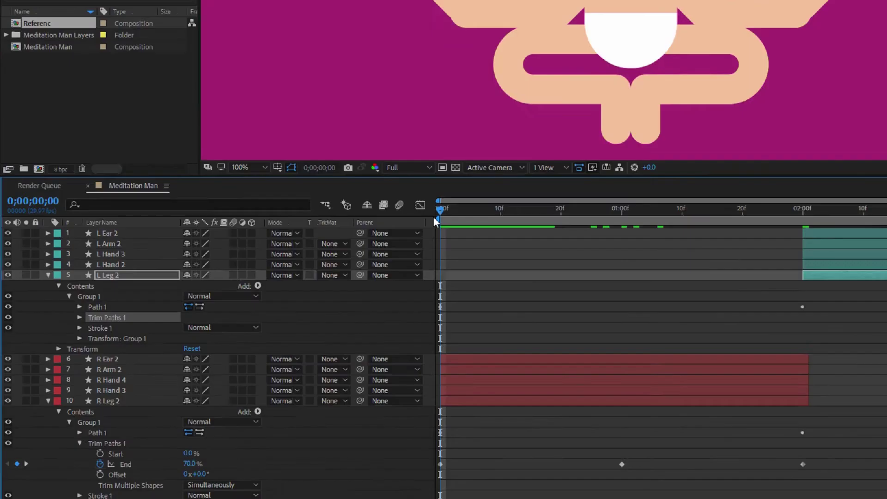
drag(433, 216, 809, 213)
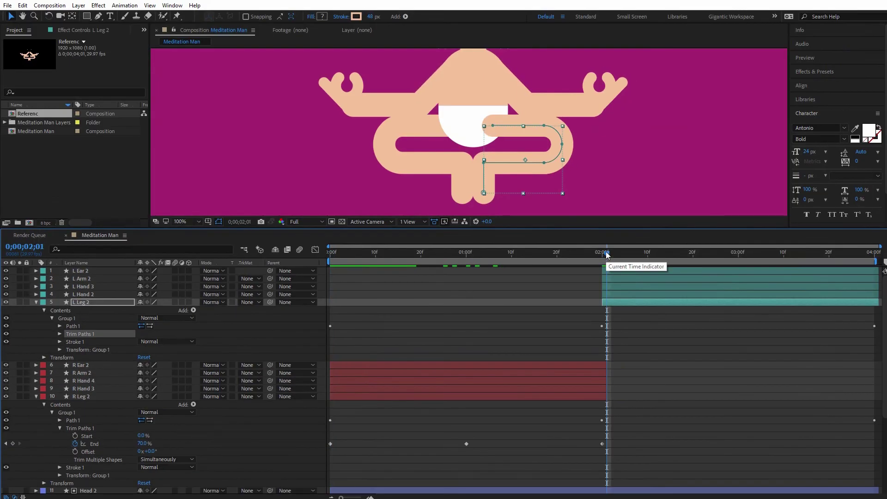
drag(606, 255, 603, 255)
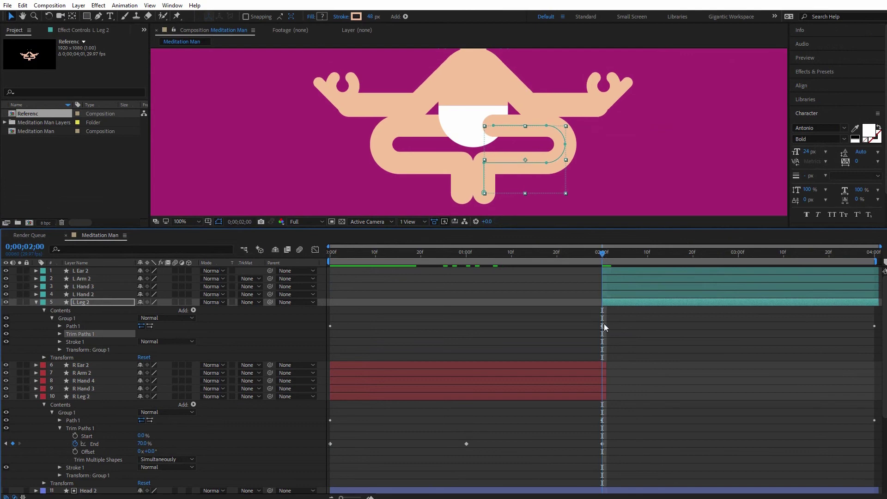
click(59, 334)
key(ctrl+v)
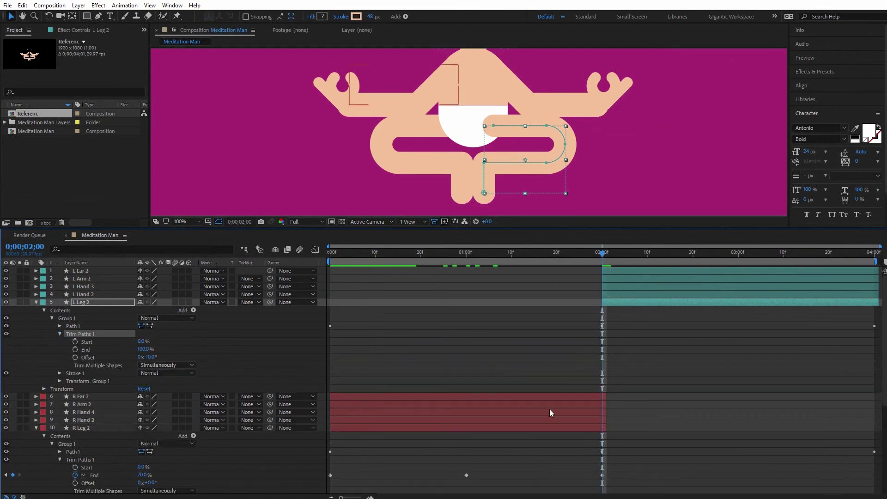
click(661, 381)
click(36, 302)
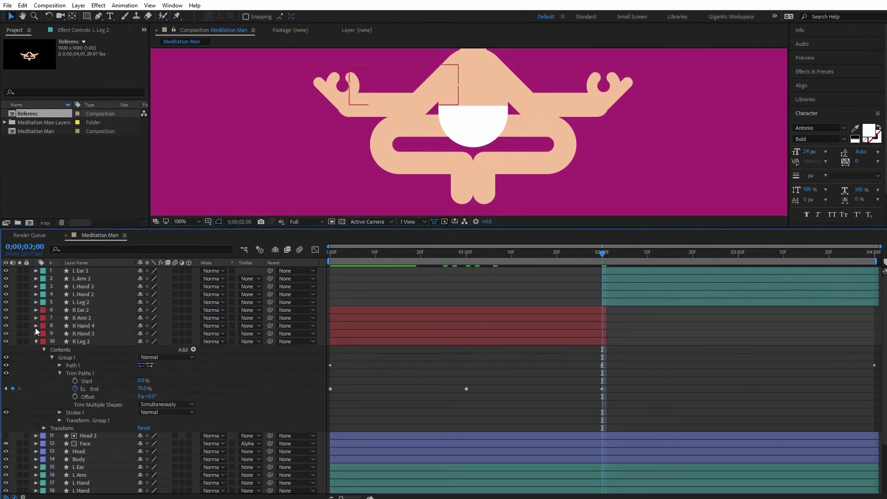
click(36, 340)
View Meditation Man at 50%, play the limb-swap animation once, and drag the timeline area taller.
click(186, 222)
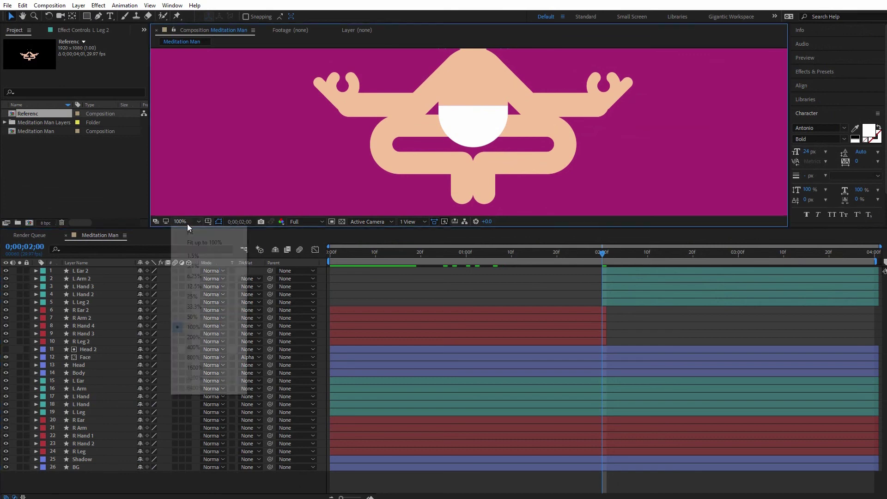
click(214, 317)
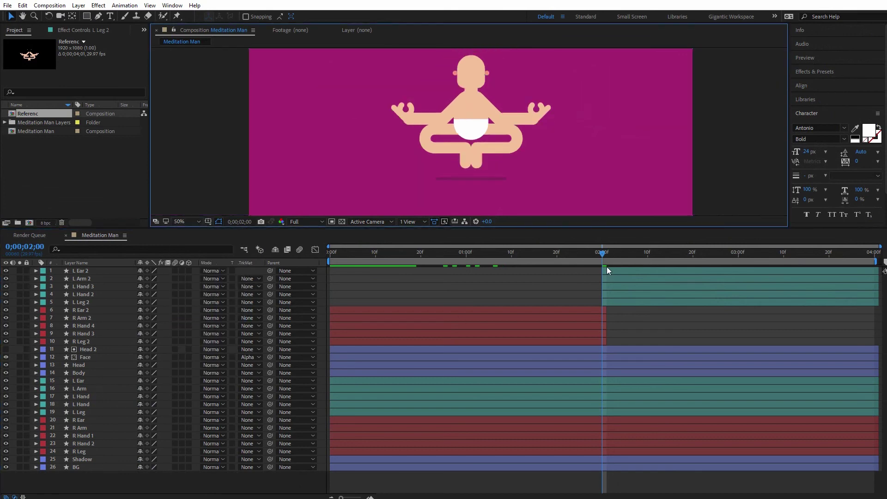
scroll(656, 139, up, 2)
scroll(652, 133, down, 2)
key(space)
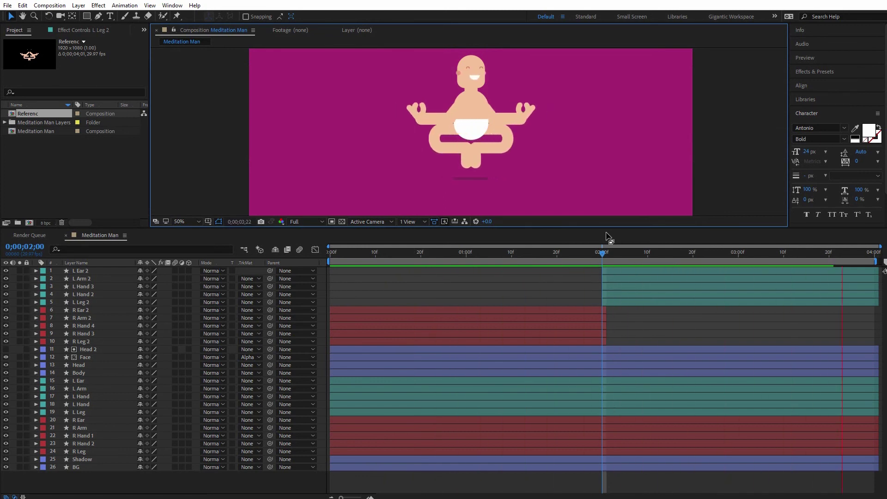
key(space)
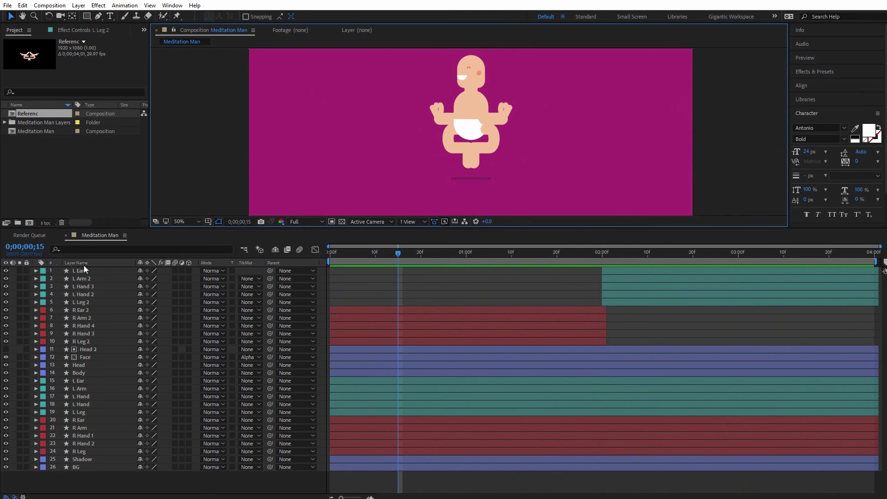
drag(154, 227, 159, 124)
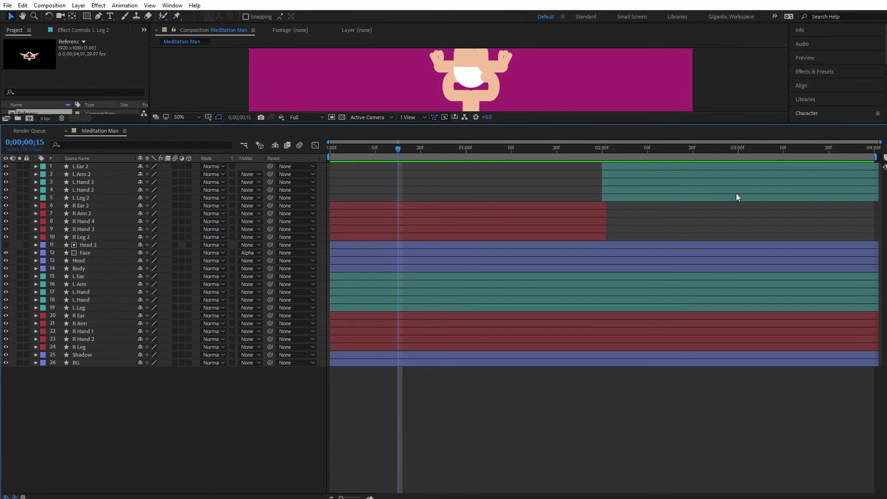
Apply Easy Ease to all keyframes from L Ear 2 down to Shadow, excluding the Face layer.
click(636, 167)
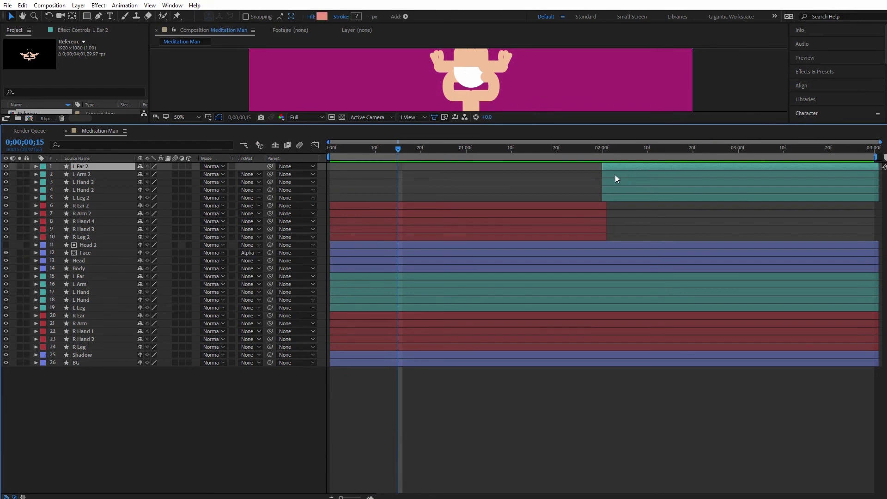
shift+click(88, 355)
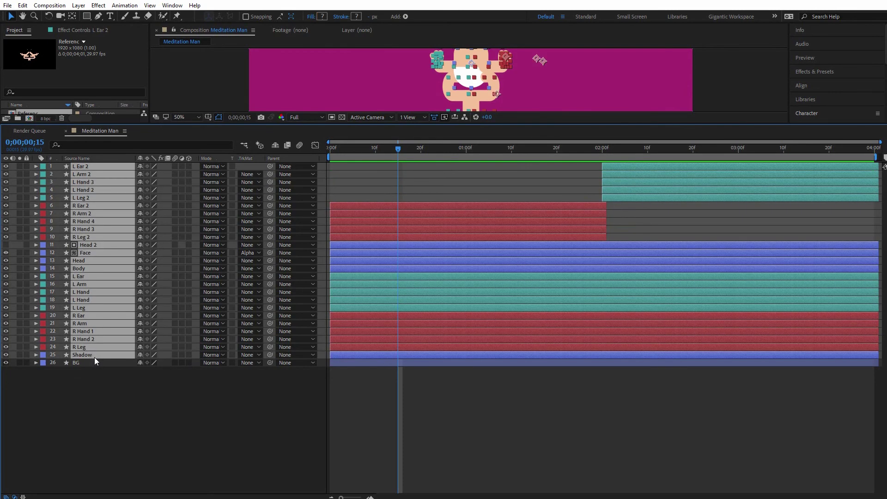
key(u)
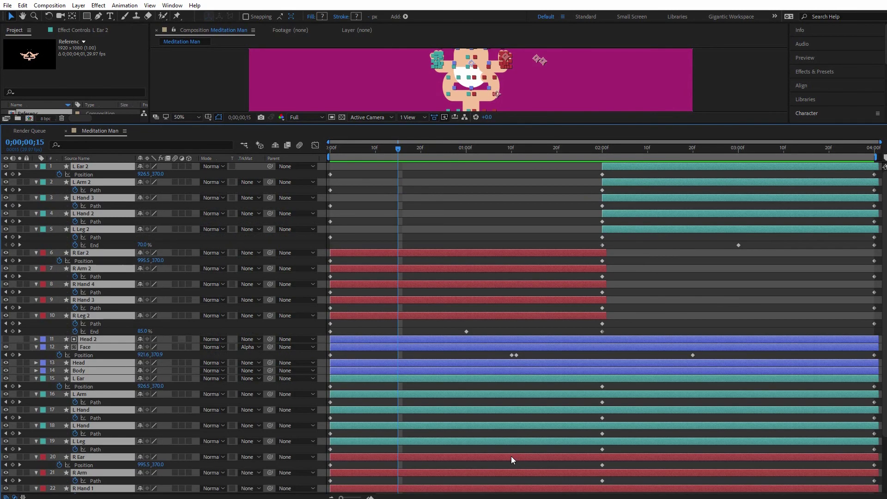
click(808, 291)
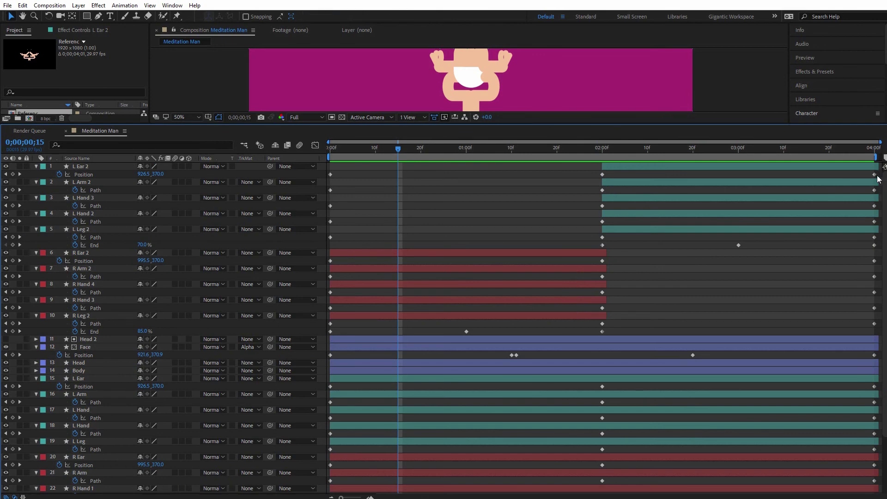
drag(878, 172, 535, 411)
drag(360, 495, 327, 488)
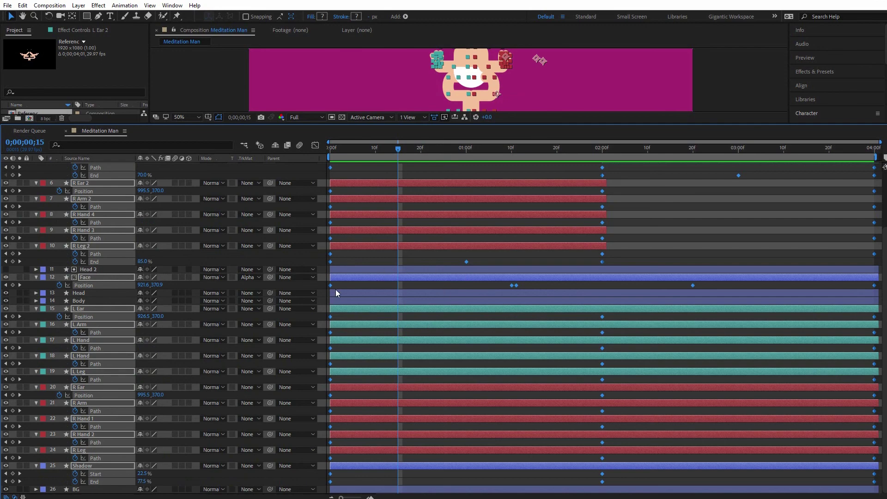
ctrl+click(84, 279)
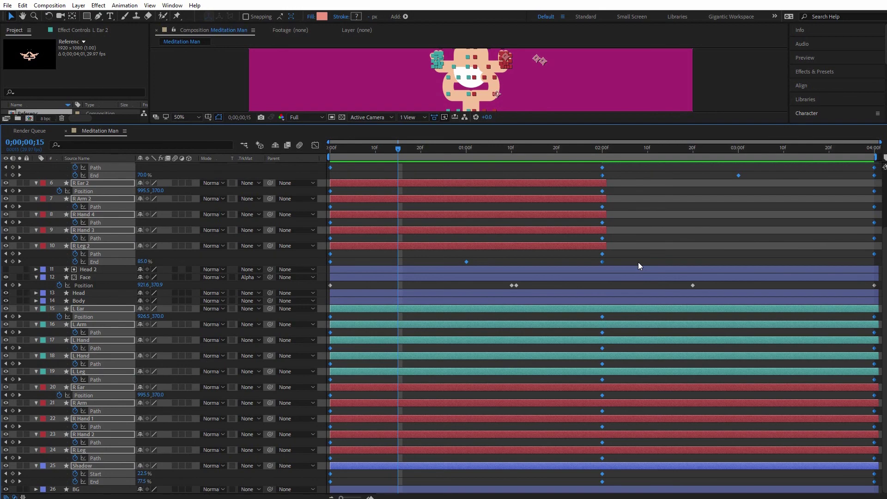
key(F9)
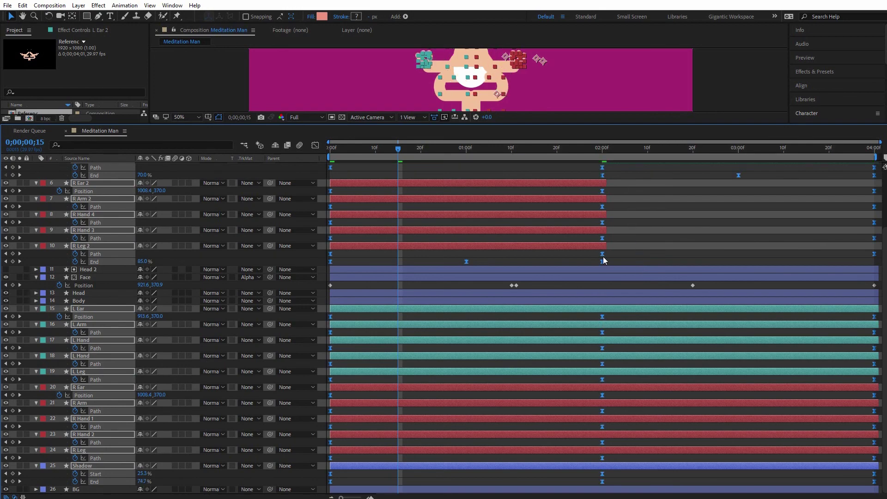
Collapse the keyframed properties, recenter the character and play a looping preview.
key(u)
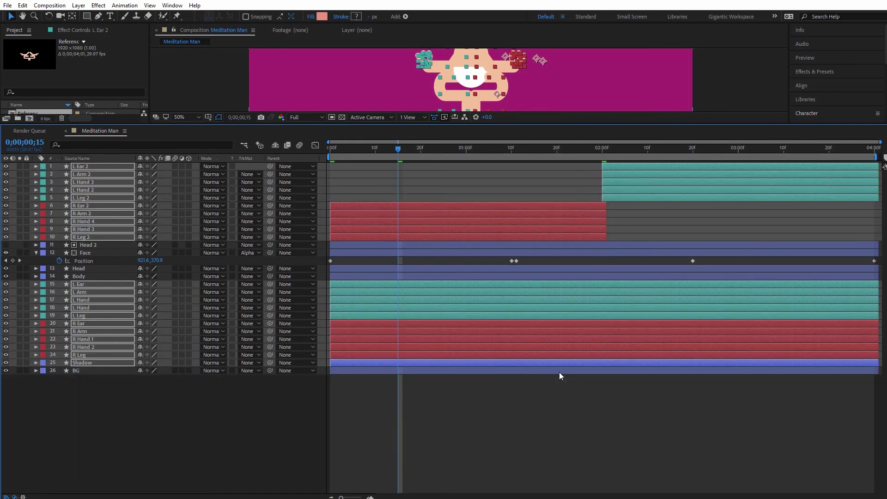
click(539, 417)
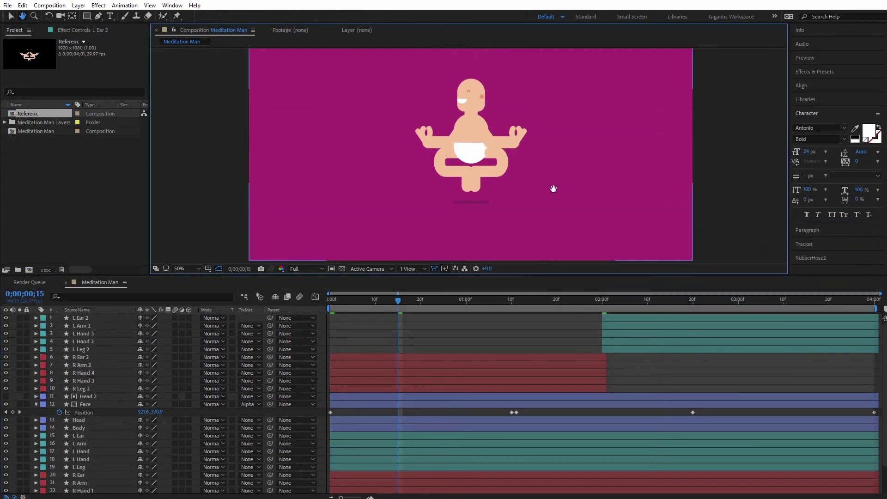
key(h)
drag(552, 190, 554, 201)
key(space)
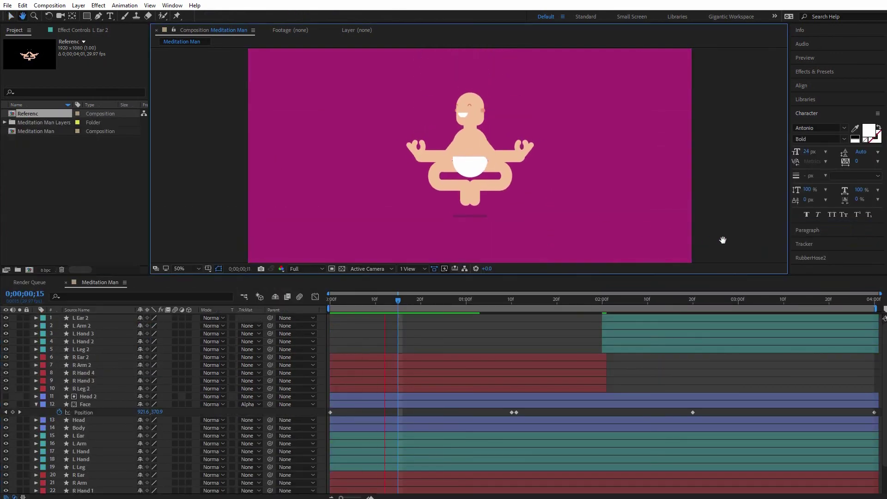
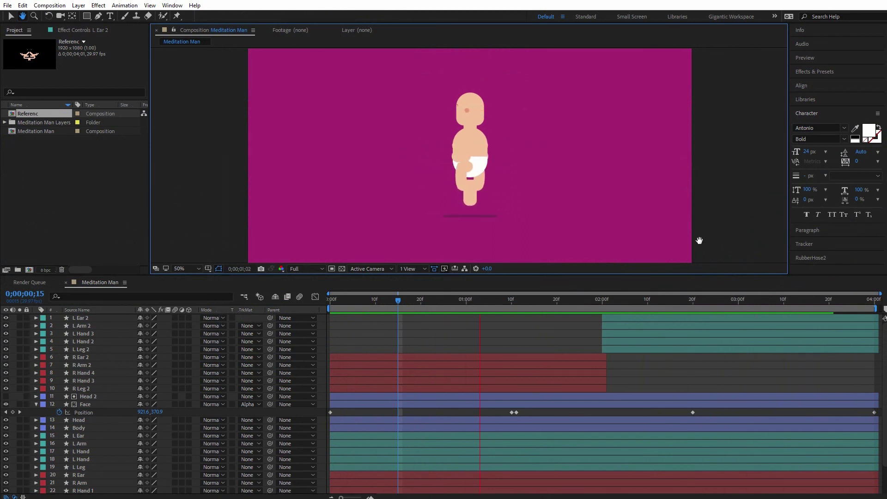
Stop the preview and select the character layers from L Ear 2 to R Leg, excluding Shadow and BG.
key(space)
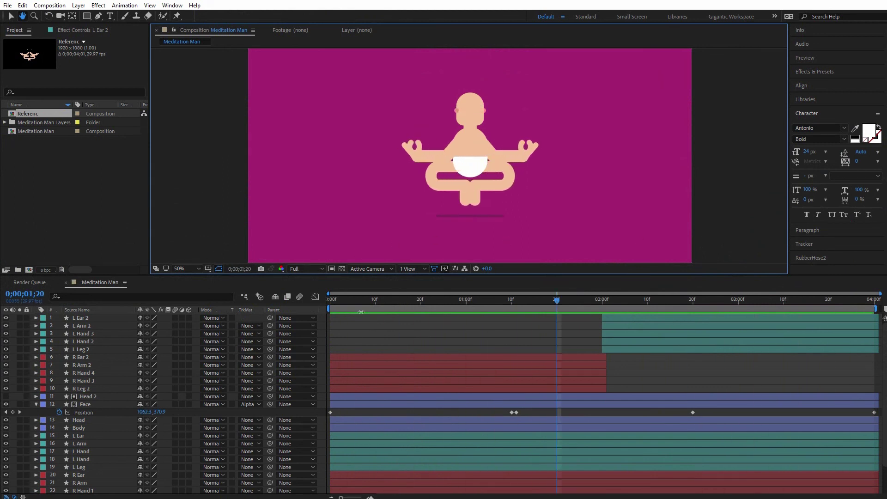
key(v)
click(656, 317)
scroll(645, 346, down, 3)
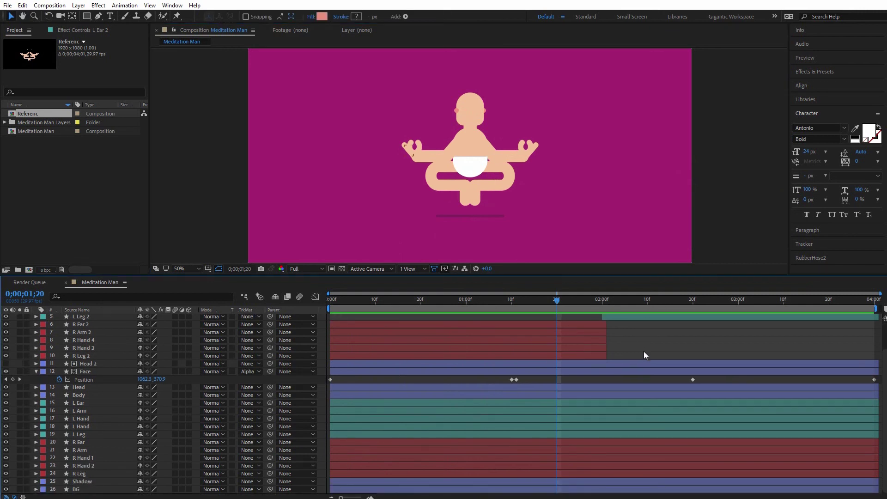
click(600, 356)
key(ctrl+a)
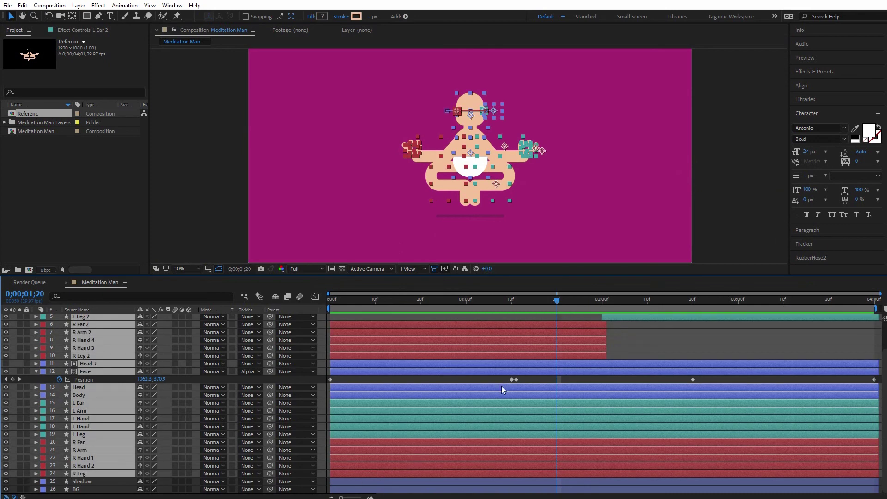
Pre-compose the selected character layers into a new composition named 'All'.
scroll(501, 386, up, 3)
right_click(498, 362)
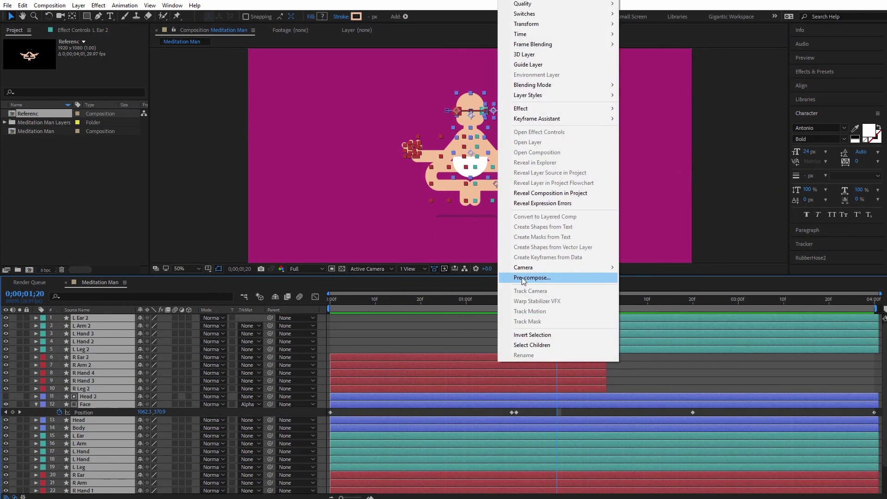
click(533, 277)
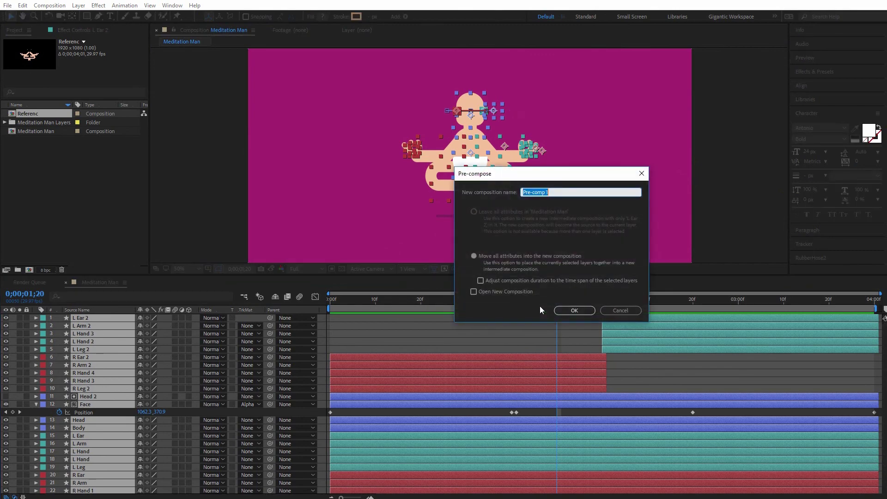
text(All)
key(Return)
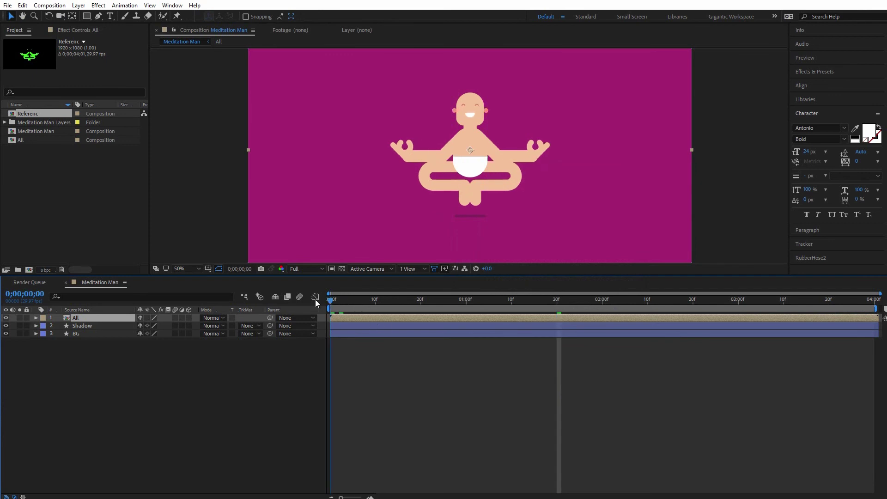
At the first frame, keyframe the All layer's Position at 960, 490, then go to 4 seconds.
key(Home)
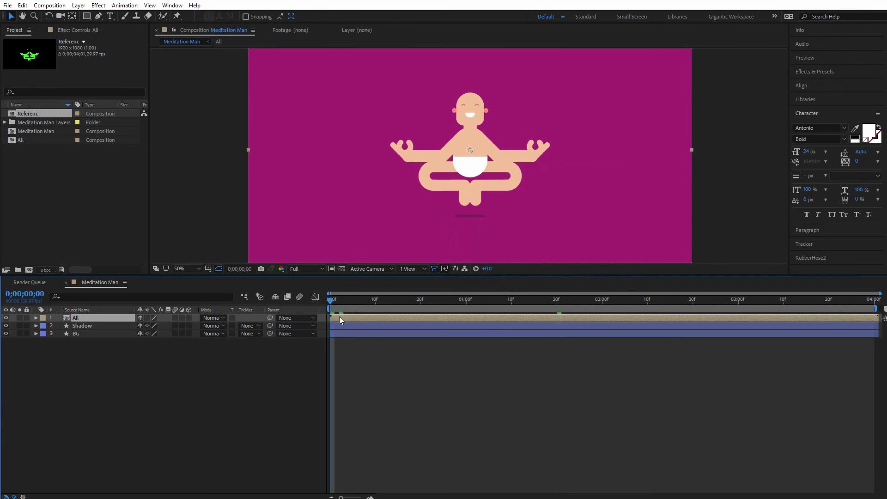
key(p)
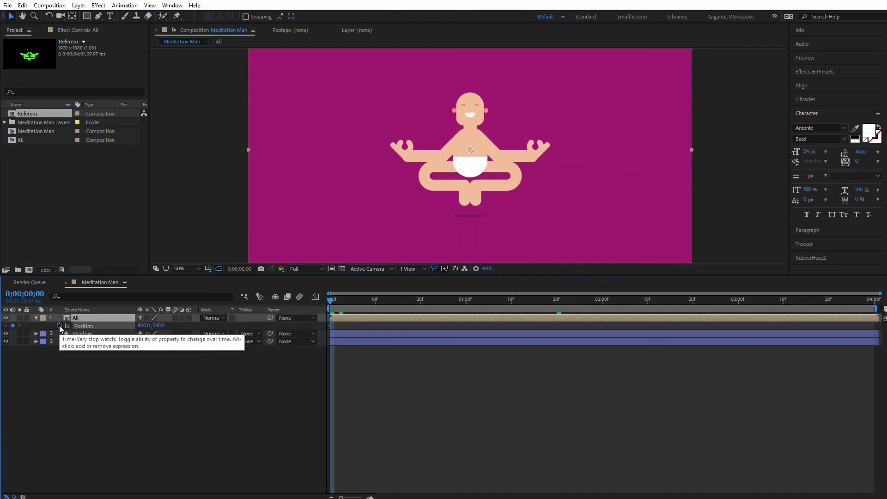
click(59, 325)
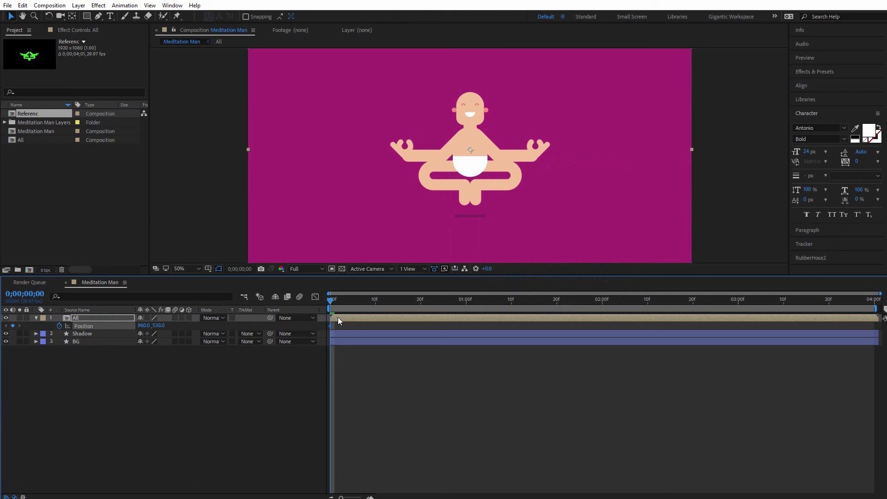
key(shift+Up)
key(shift+Up)
key(shift+Up)
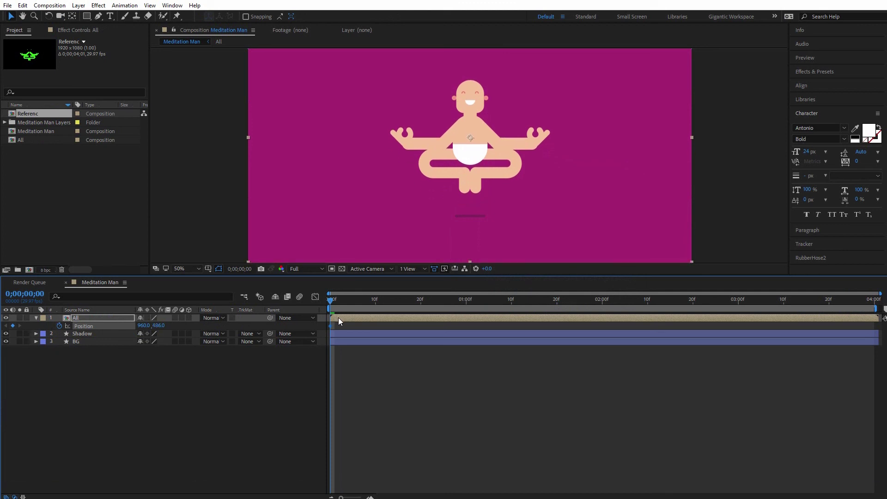
key(Down)
key(Down)
key(Down)
key(Down)
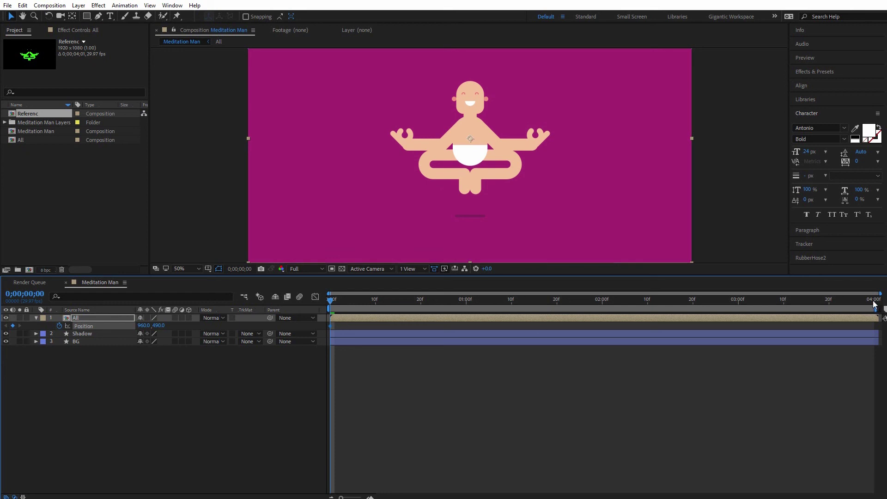
click(877, 305)
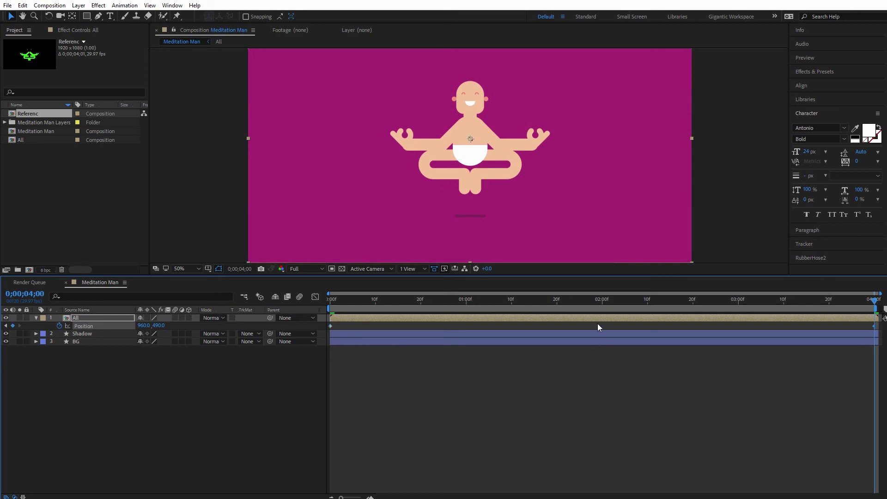
At 2 seconds, lower the character to 960, 554, adding a midway Position keyframe.
click(603, 304)
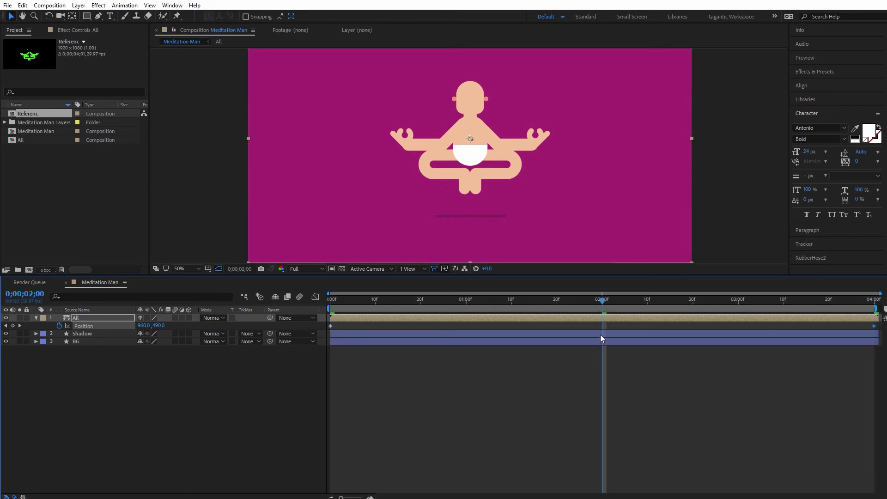
key(shift+Down)
key(shift+Down)
key(shift+Down)
key(shift+Down)
key(shift+Down)
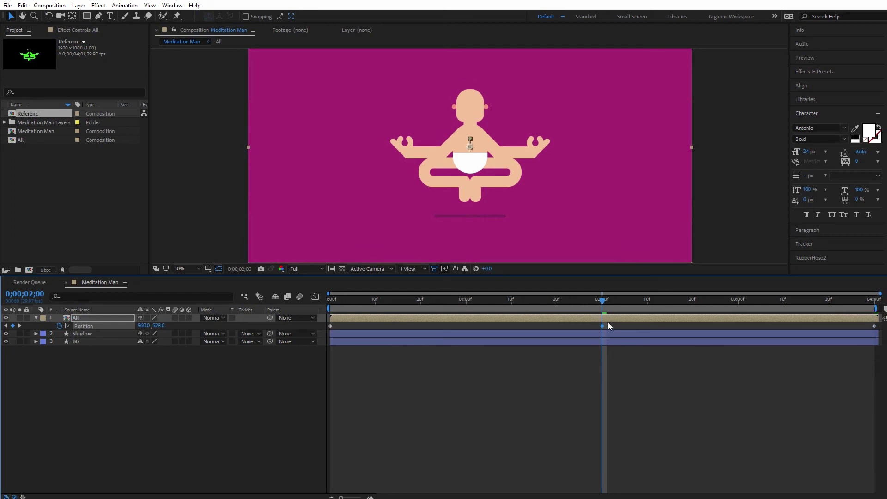
key(Down)
key(Down)
key(Down)
key(Down)
key(Down)
key(Down)
key(Down)
key(Down)
key(Down)
key(Down)
key(Down)
key(Down)
key(Down)
key(Down)
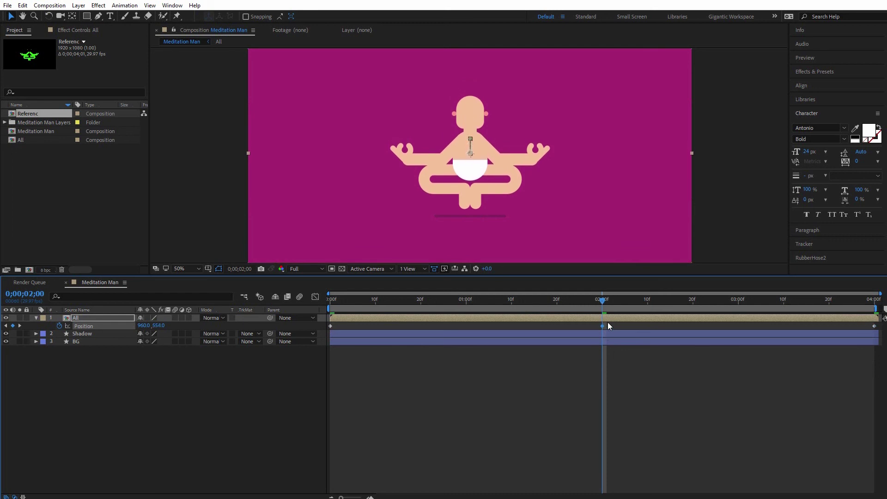
key(Down)
key(Down)
key(Up)
key(Up)
Select all three Position keyframes and apply easing.
click(668, 374)
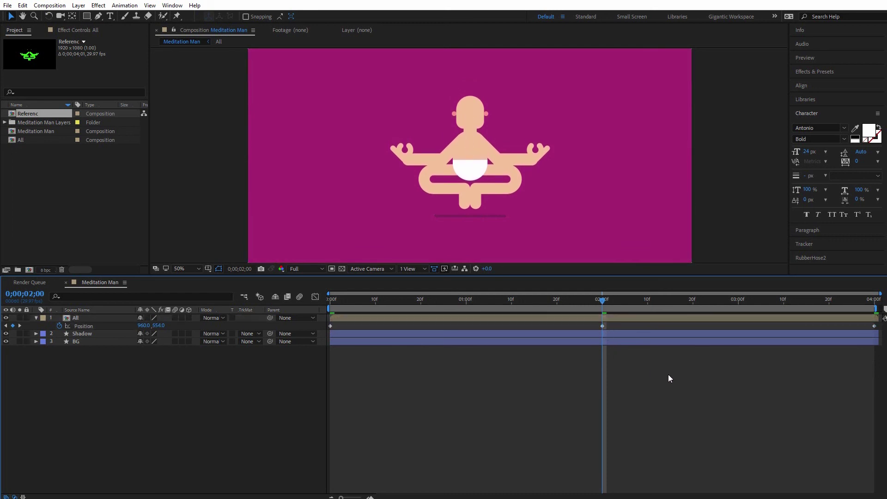
drag(880, 328, 329, 329)
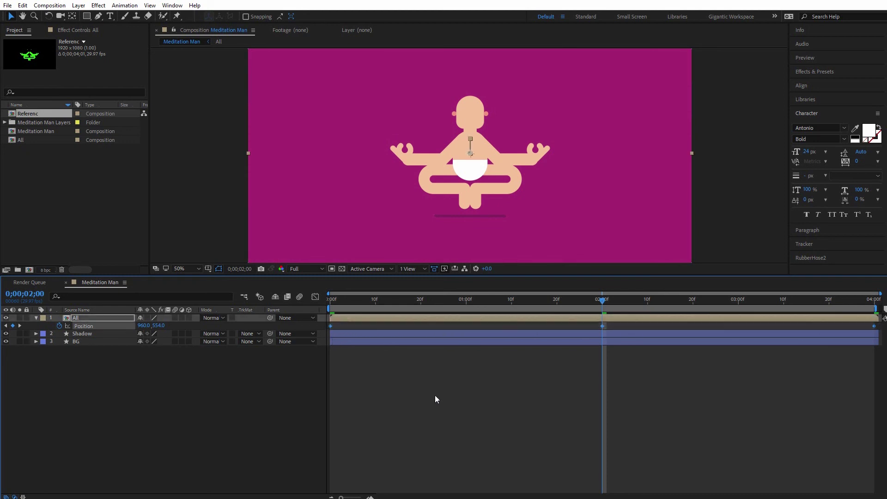
click(480, 398)
Play the floating animation at 100% zoom in a maximized viewer.
key(space)
click(199, 268)
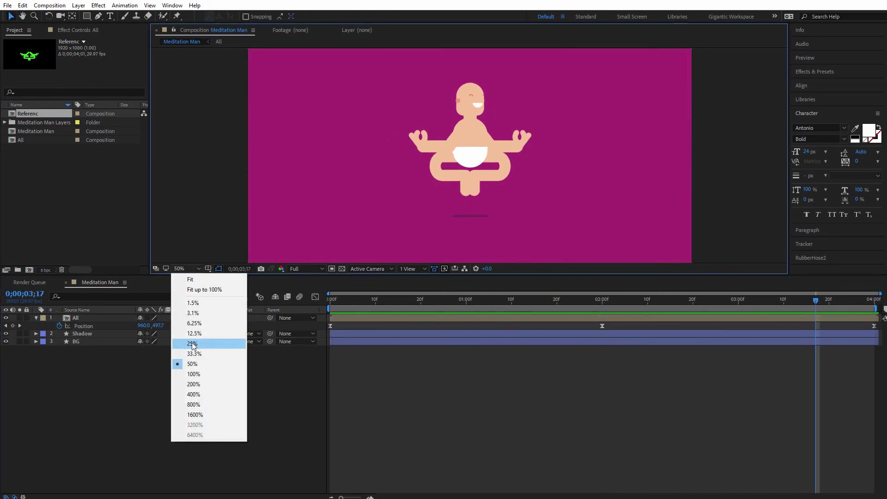
click(185, 395)
key(grave)
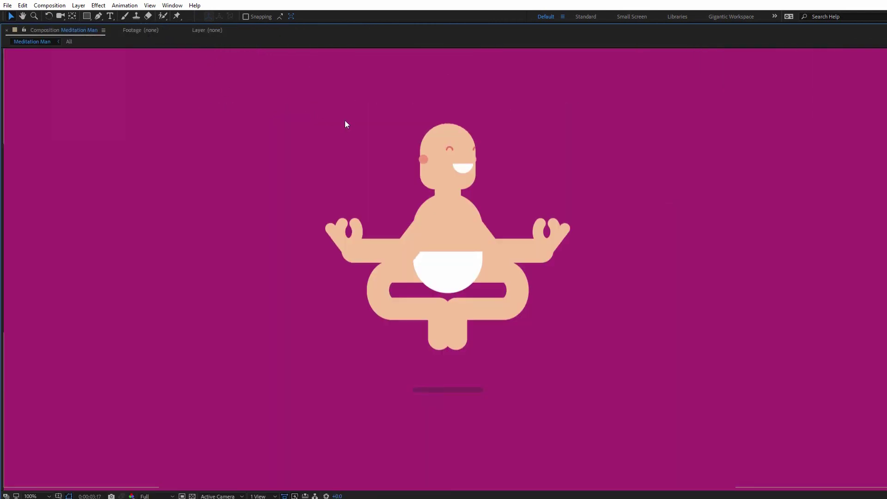